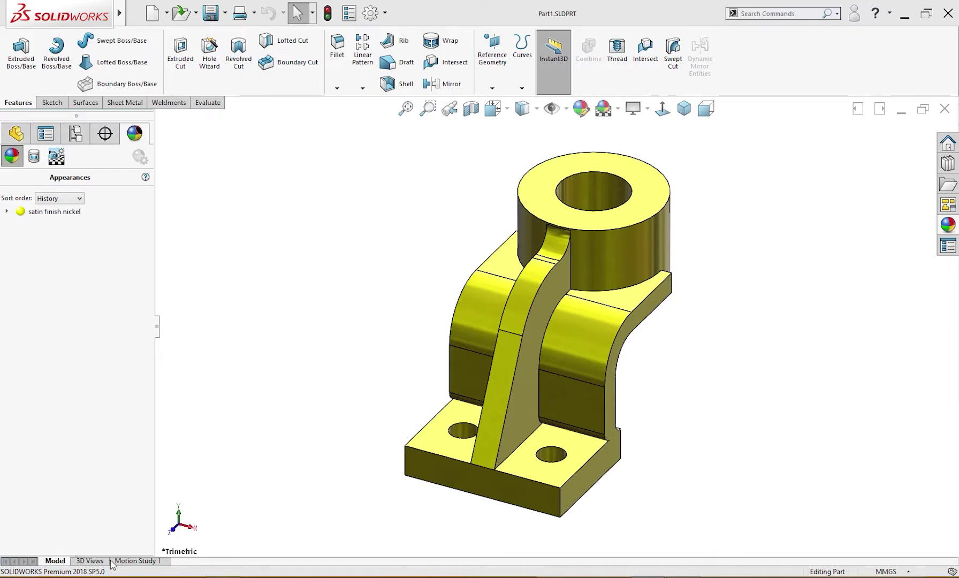
Play the Motion Study 1 animation of the finished bracket
{"action": "left_click", "coordinate": [123, 561]}
{"action": "left_click", "coordinate": [58, 545]}
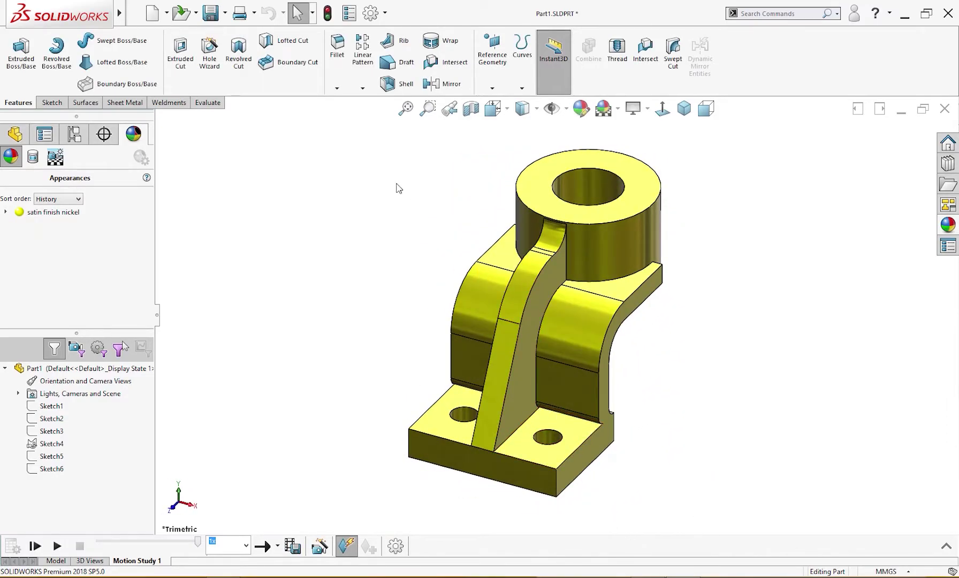
Create a new part document from the Custom 2018 Col template
{"action": "left_click", "coordinate": [153, 13]}
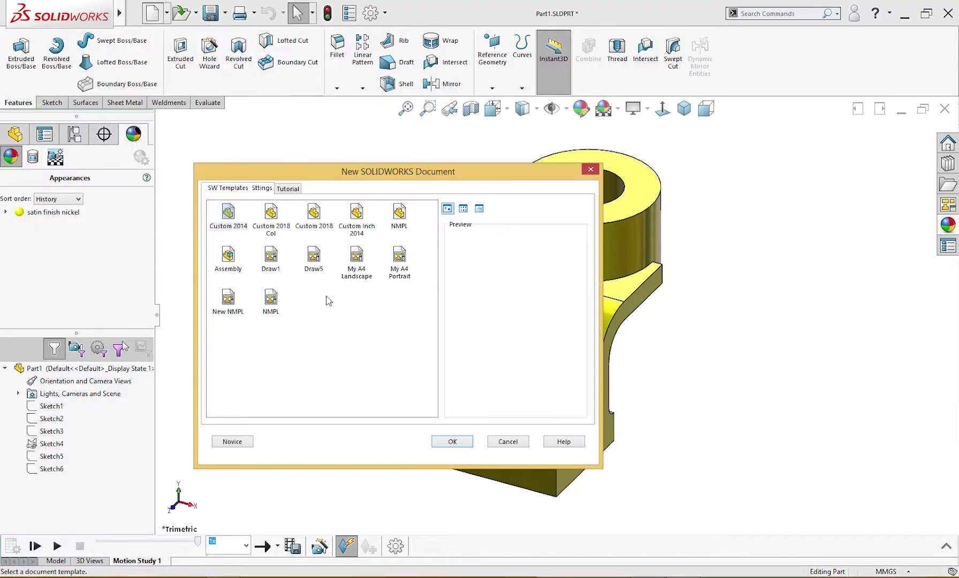
{"action": "left_click", "coordinate": [276, 220]}
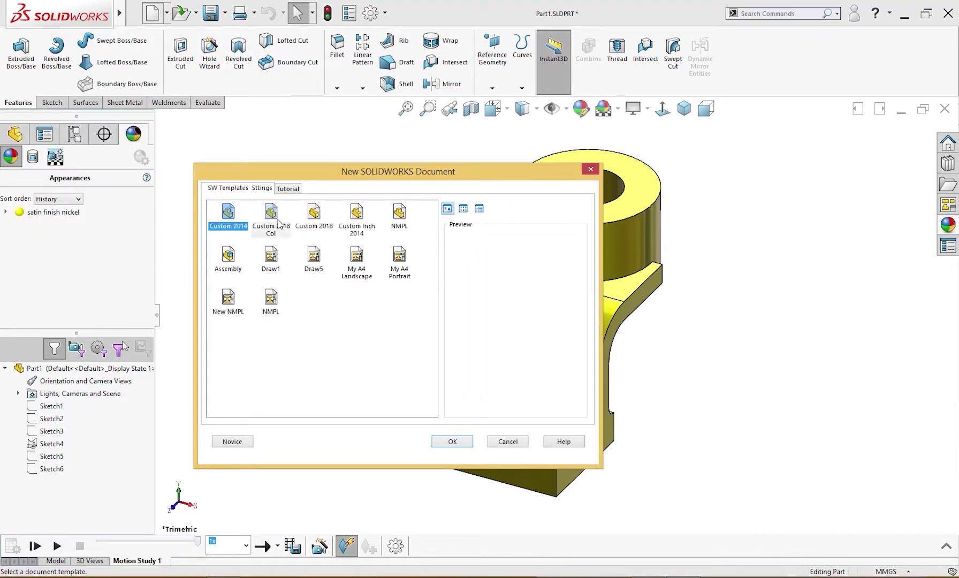
{"action": "left_click", "coordinate": [442, 439]}
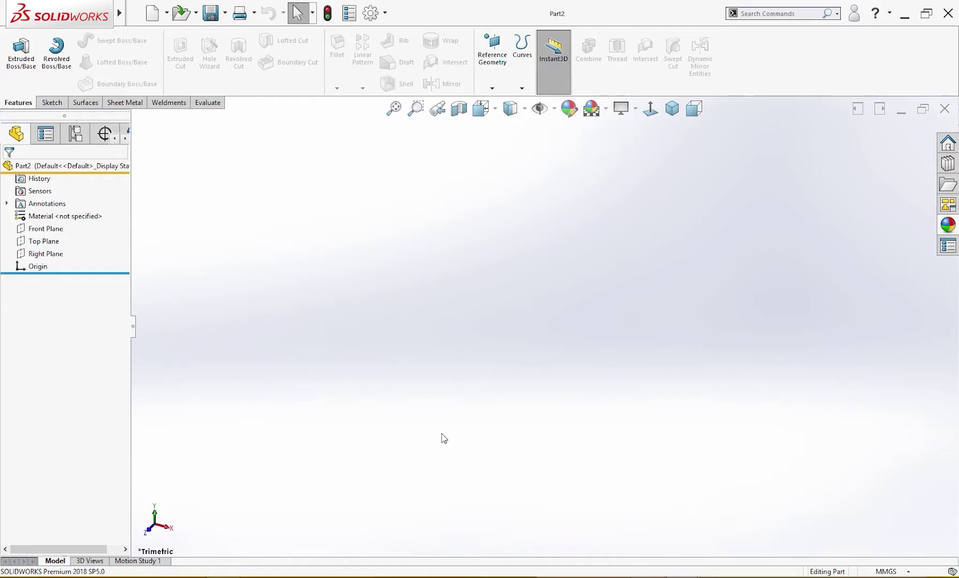
Switch to Windows Photo Viewer, examine the bracket dimensions in Untitled.png, and return to SOLIDWORKS
{"action": "key", "text": "alt+Tab"}
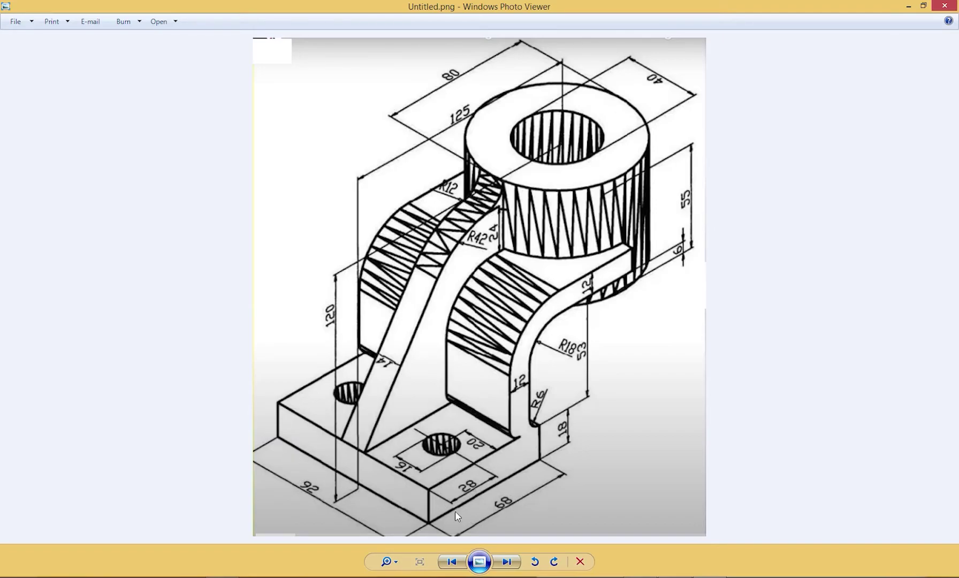
{"action": "left_click", "coordinate": [908, 7]}
Sketch a center rectangle on the Top Plane, centred on the origin, 92 mm wide and 68 mm deep
{"action": "left_click", "coordinate": [80, 241]}
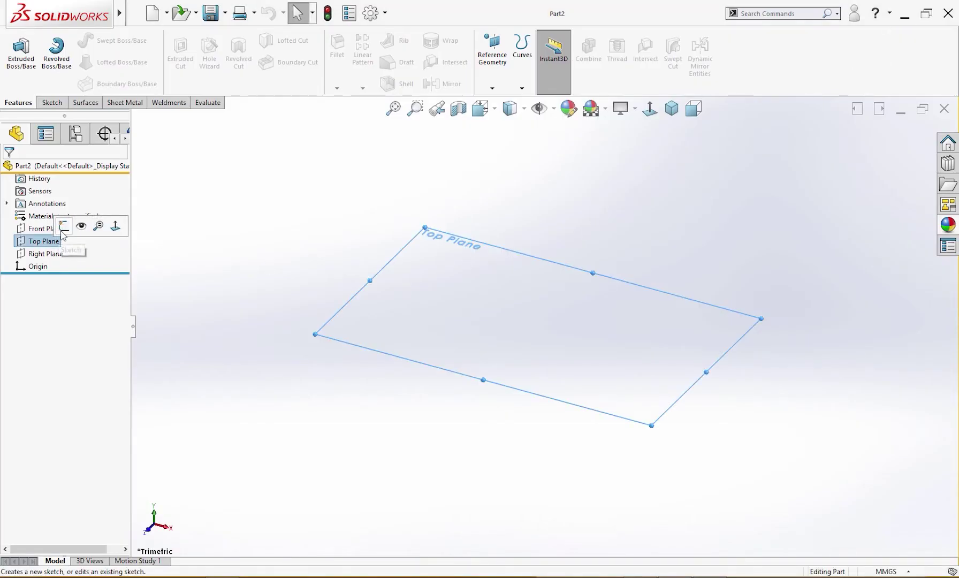
{"action": "left_click", "coordinate": [63, 226]}
{"action": "right_click_drag", "start_coordinate": [305, 273], "coordinate": [240, 270]}
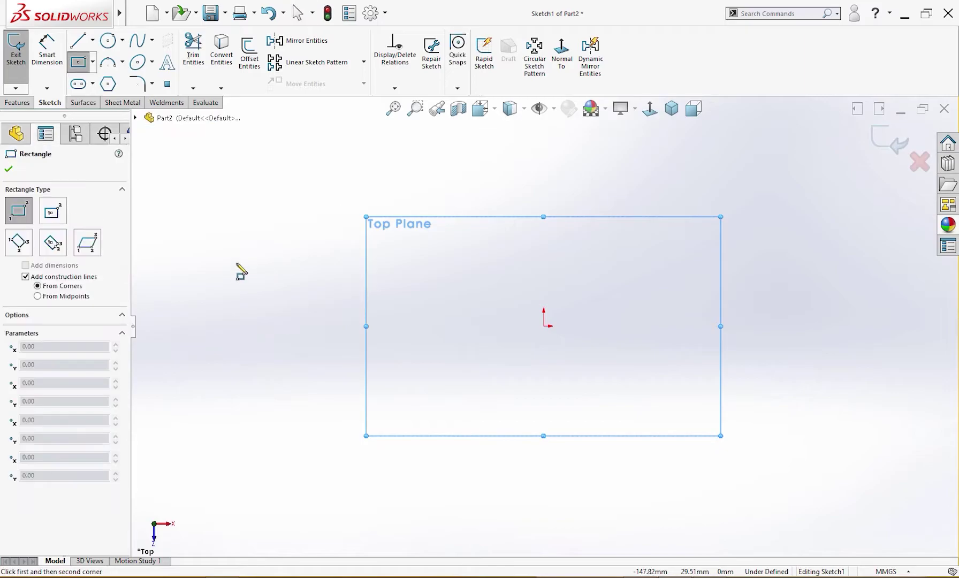
{"action": "left_click", "coordinate": [545, 326]}
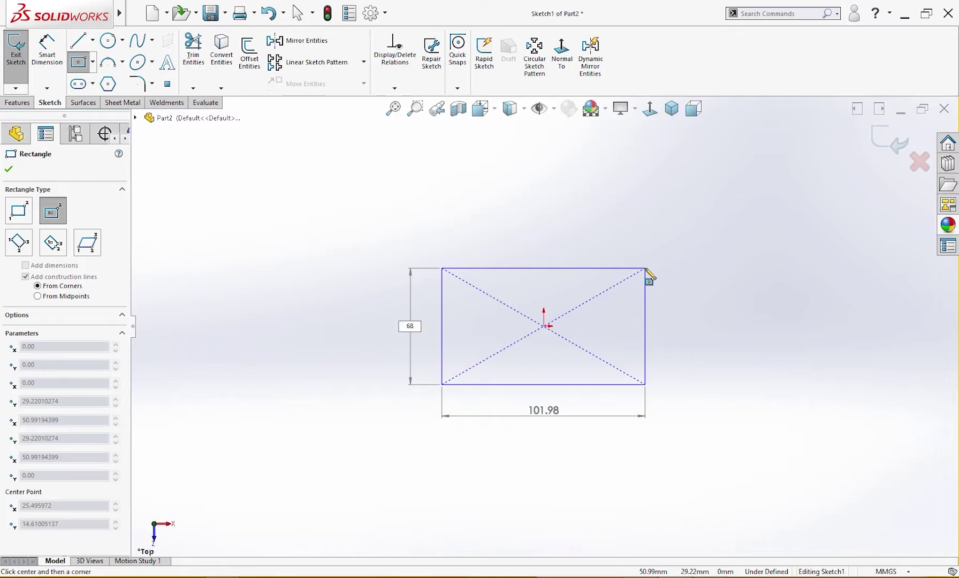
{"action": "key", "text": "Tab"}
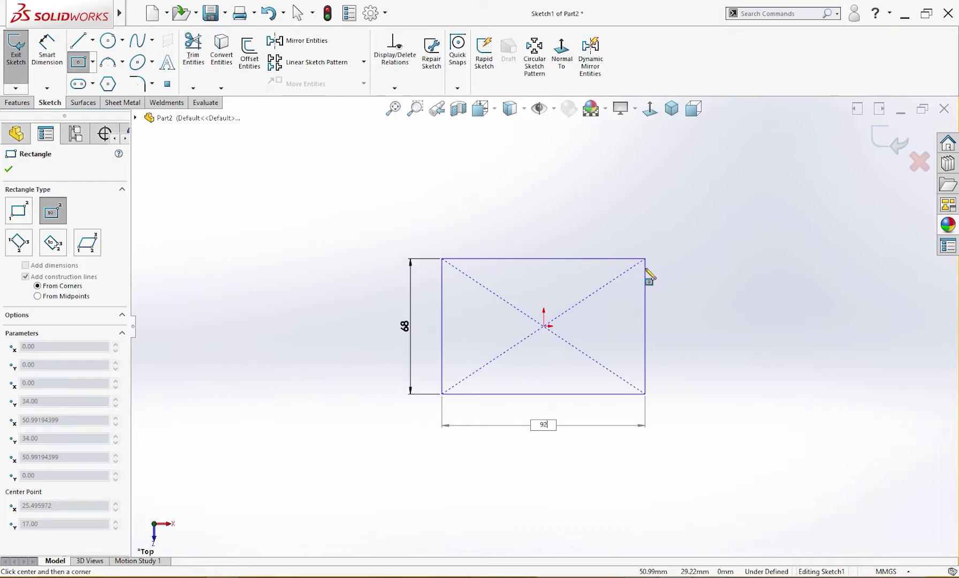
{"action": "type", "text": "92"}
{"action": "key", "text": "Return"}
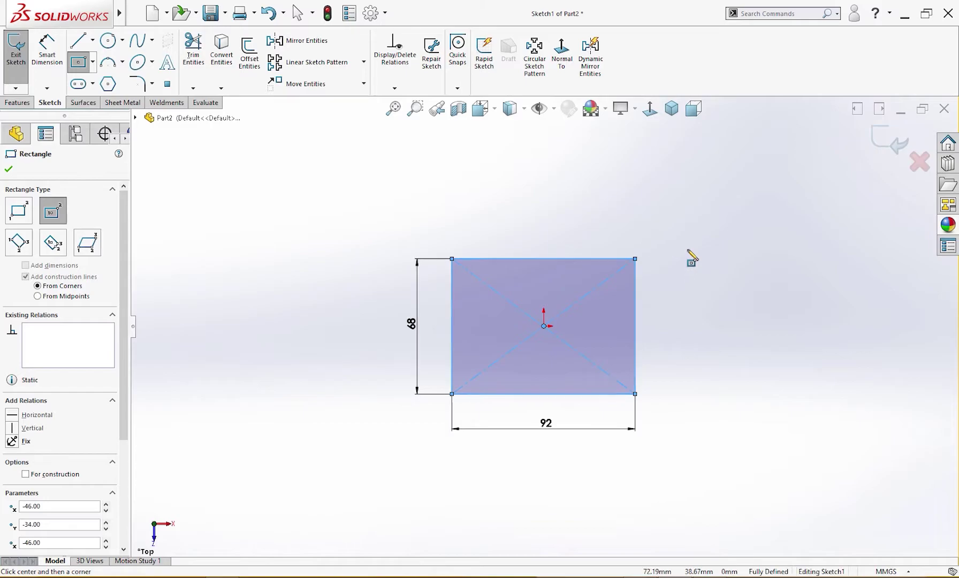
Extrude the base rectangle upward as a blind boss with a depth of 18 mm
{"action": "right_click_drag", "start_coordinate": [692, 258], "coordinate": [686, 280]}
{"action": "key", "text": "s"}
{"action": "left_click", "coordinate": [737, 413]}
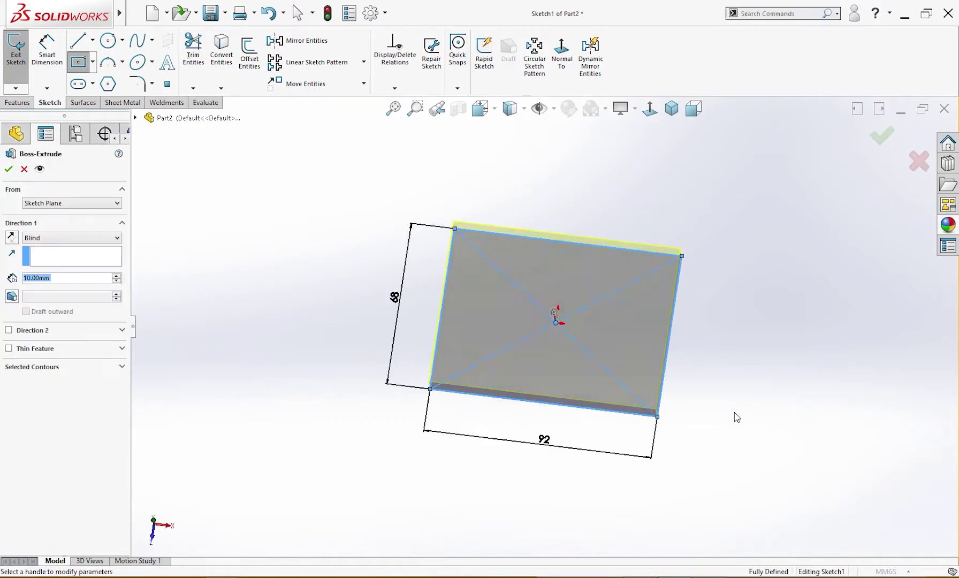
{"action": "type", "text": "18"}
{"action": "key", "text": "Return"}
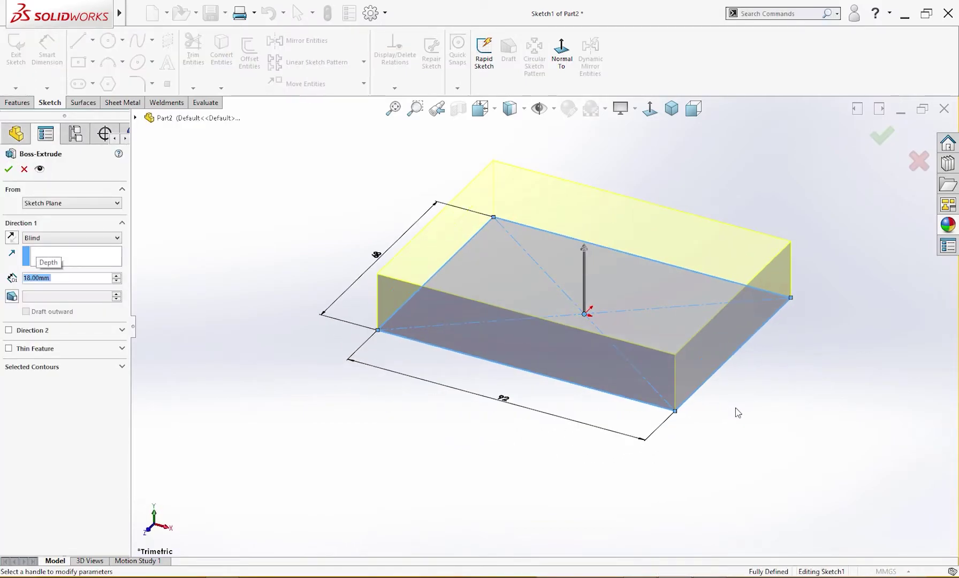
{"action": "left_click", "coordinate": [8, 170]}
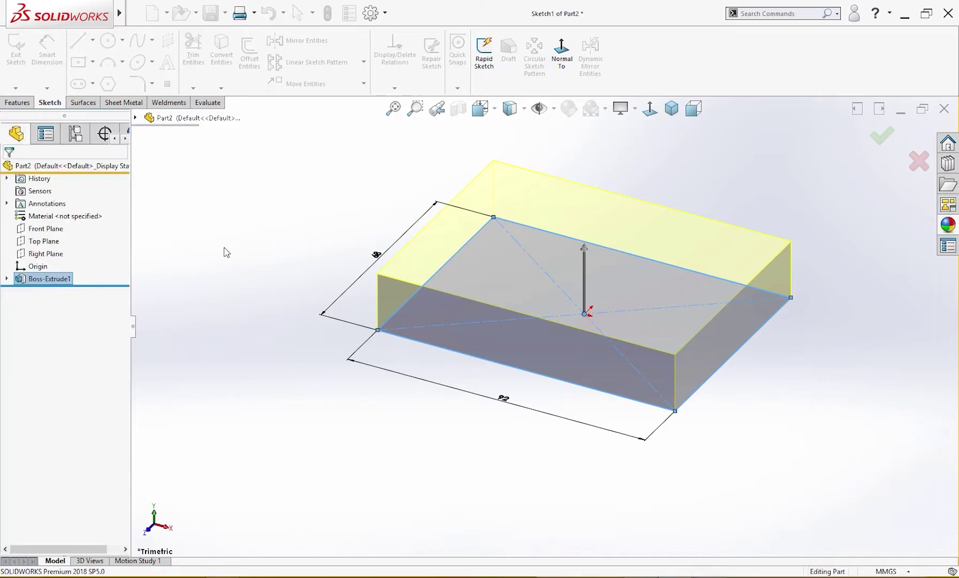
Start a sketch on the block's top face and draw a circle about 14 mm in diameter near its front right corner
{"action": "mouse_move", "coordinate": [287, 274]}
{"action": "middle_mouse_down"}
{"action": "mouse_move", "coordinate": [322, 307]}
{"action": "mouse_move", "coordinate": [297, 297]}
{"action": "middle_mouse_up"}
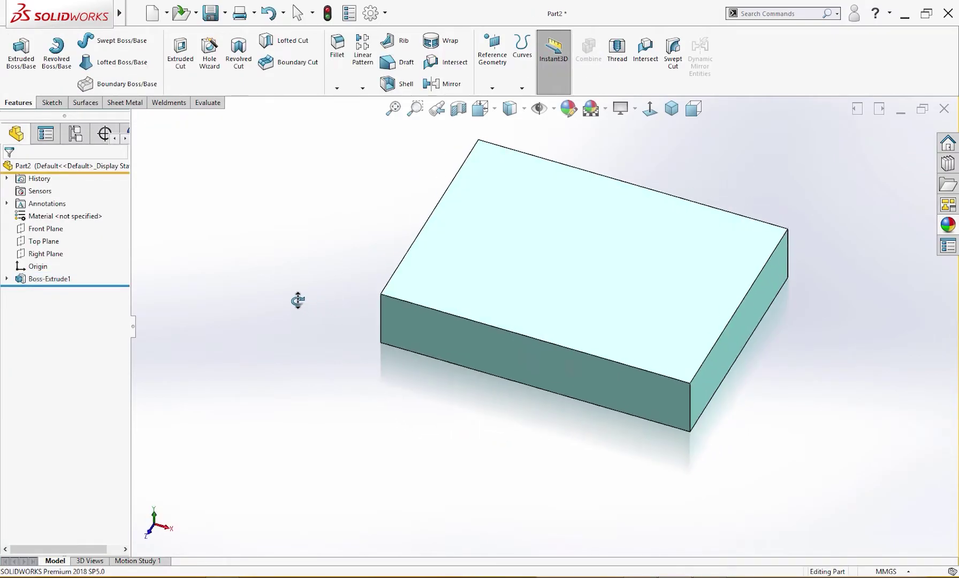
{"action": "left_click", "coordinate": [456, 272]}
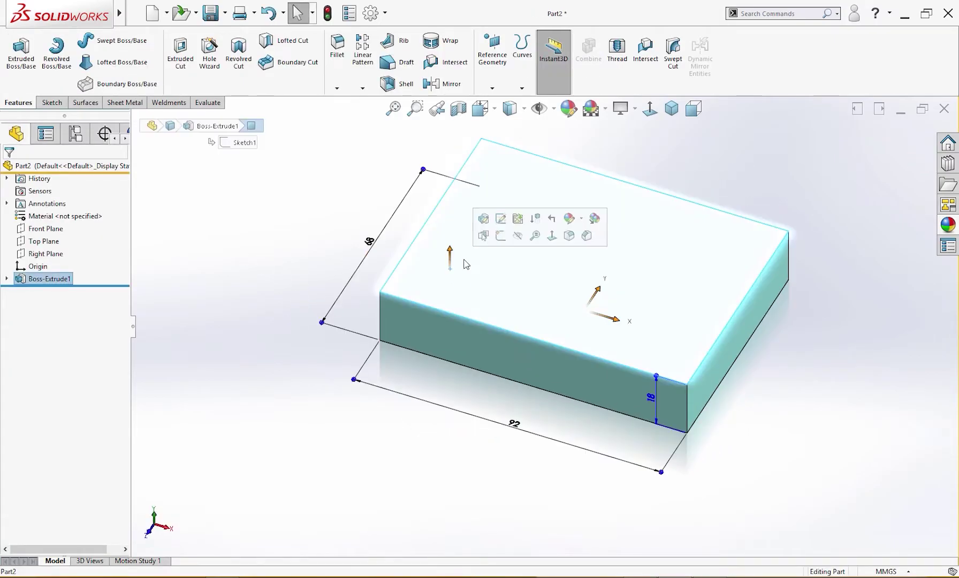
{"action": "left_click", "coordinate": [502, 240]}
{"action": "mouse_move", "coordinate": [254, 301]}
{"action": "right_mouse_down"}
{"action": "mouse_move", "coordinate": [234, 306]}
{"action": "mouse_move", "coordinate": [322, 296]}
{"action": "right_mouse_up"}
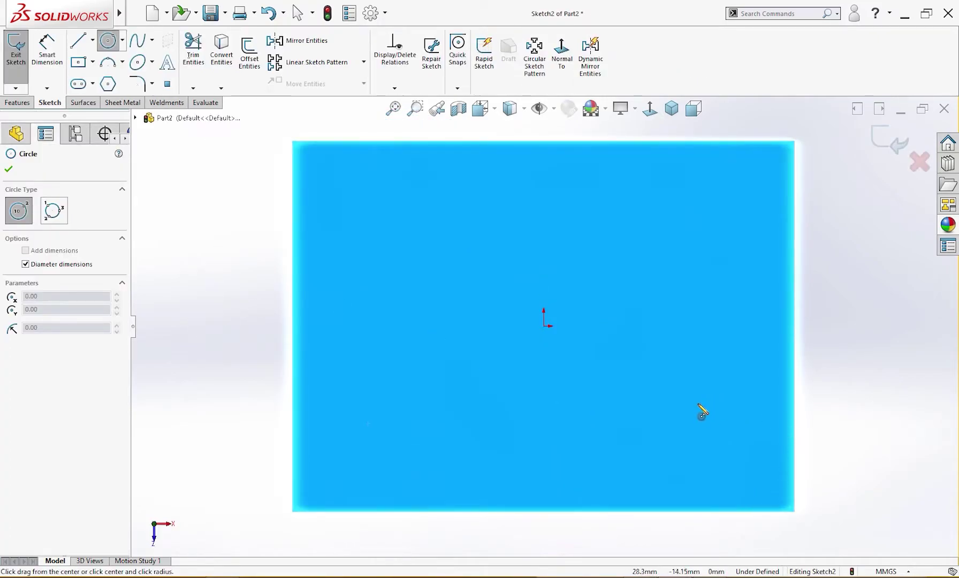
{"action": "left_click_drag", "start_coordinate": [698, 405], "coordinate": [712, 440]}
{"action": "key", "text": "f"}
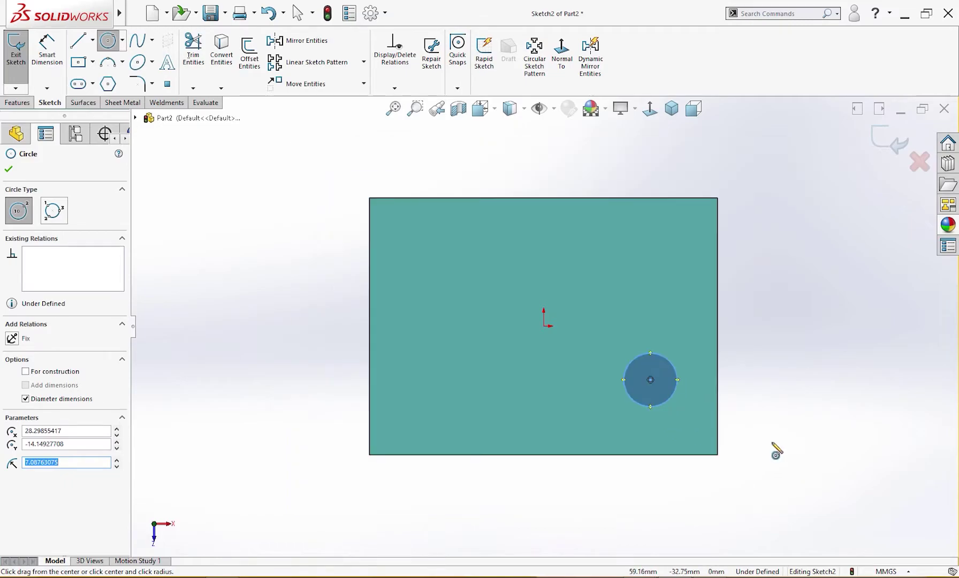
{"action": "key", "text": "Escape"}
Draw a vertical centerline from the origin to the front edge's midpoint and mirror the circle about it
{"action": "right_click_drag", "start_coordinate": [824, 386], "coordinate": [518, 343]}
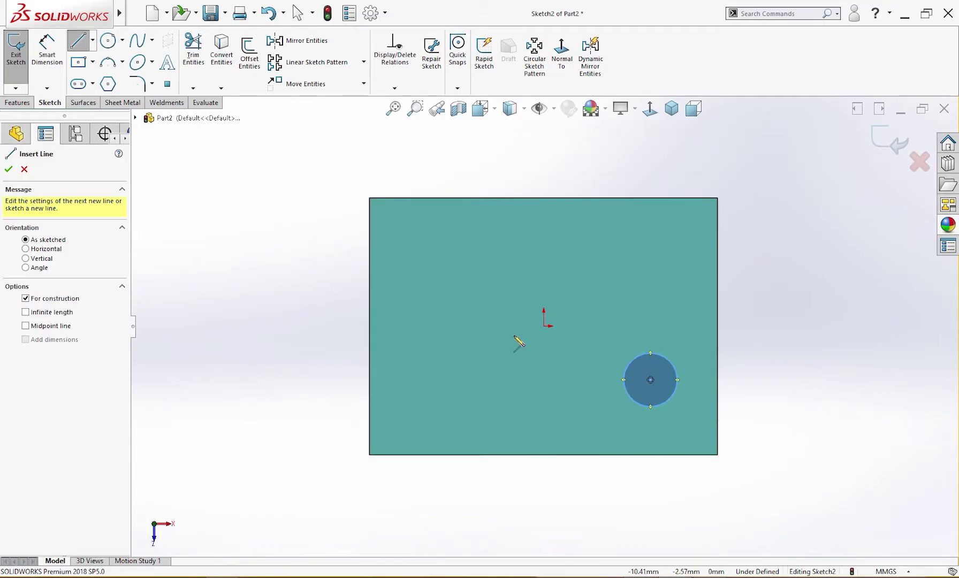
{"action": "left_click", "coordinate": [544, 326]}
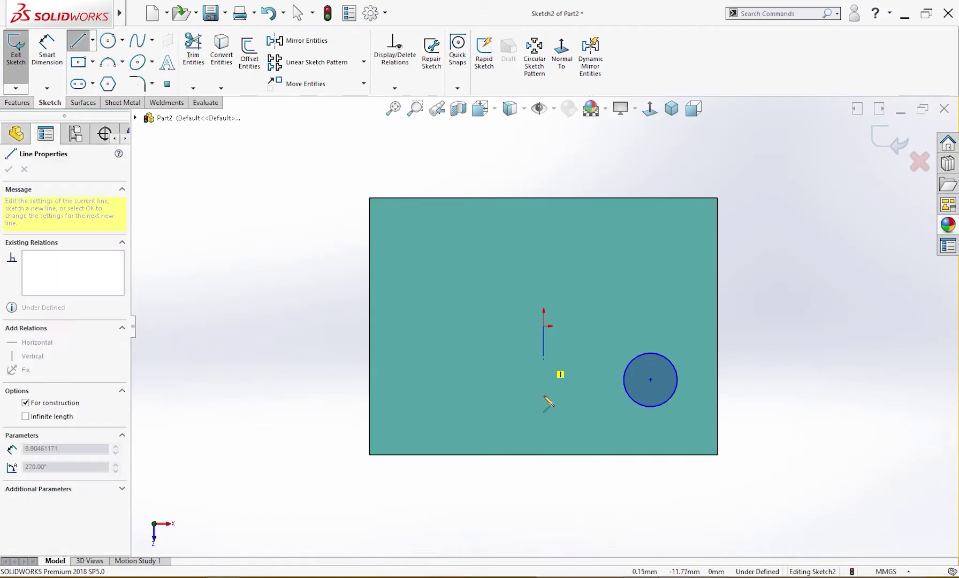
{"action": "left_click", "coordinate": [544, 455]}
{"action": "key", "text": "Escape"}
{"action": "left_click_drag", "start_coordinate": [510, 485], "coordinate": [712, 285]}
{"action": "left_click", "coordinate": [295, 42]}
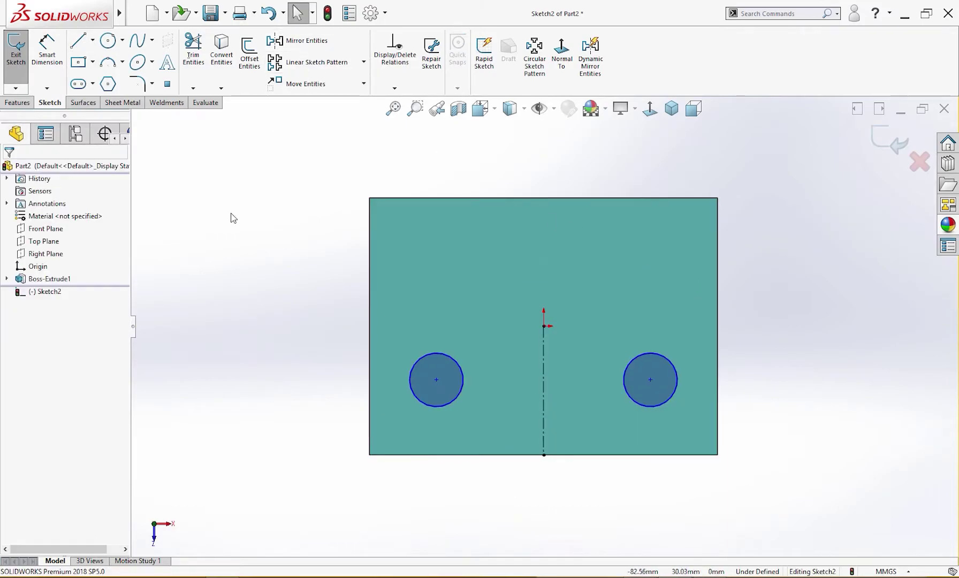
{"action": "right_click_drag", "start_coordinate": [232, 276], "coordinate": [233, 213]}
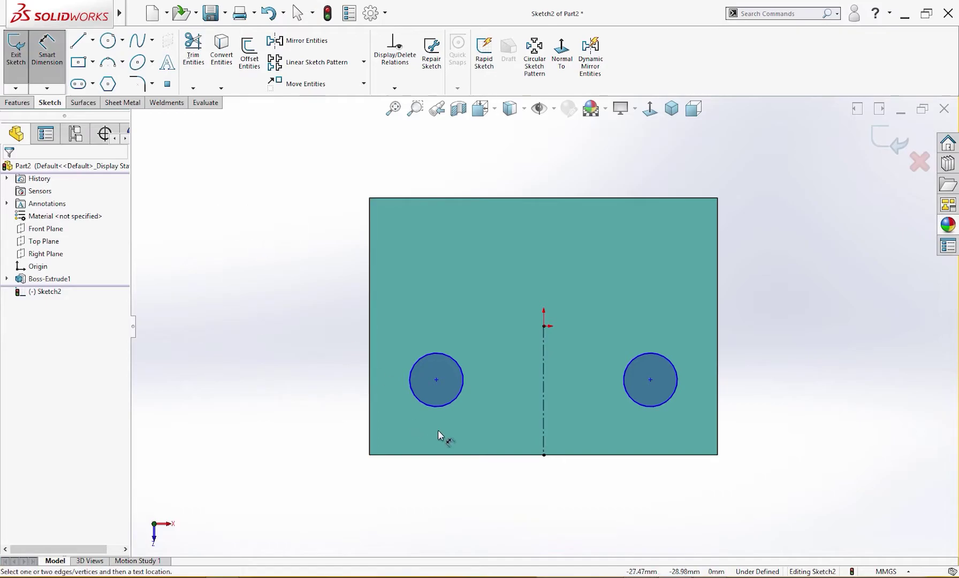
{"action": "left_click", "coordinate": [445, 406]}
{"action": "key", "text": "Escape"}
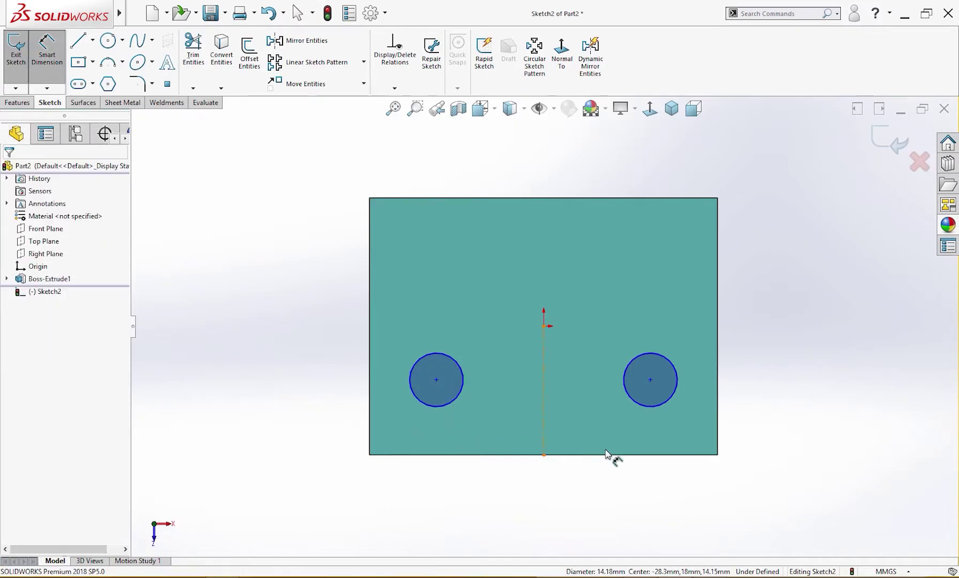
{"action": "key", "text": "Escape"}
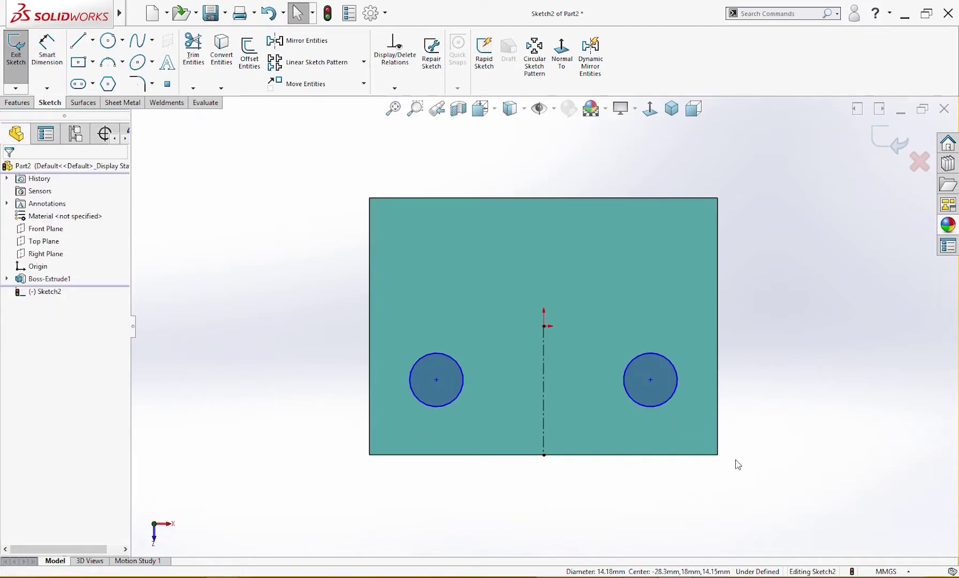
Dimension the right circle's diameter as 16 mm
{"action": "right_click_drag", "start_coordinate": [738, 465], "coordinate": [740, 424]}
{"action": "left_click", "coordinate": [671, 399]}
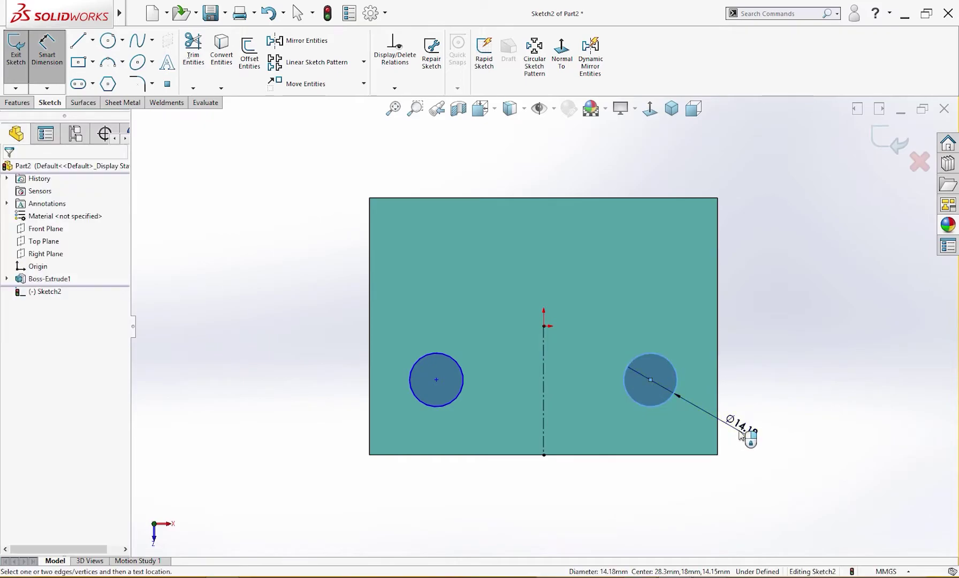
{"action": "left_click", "coordinate": [739, 434]}
{"action": "type", "text": "16"}
{"action": "key", "text": "Return"}
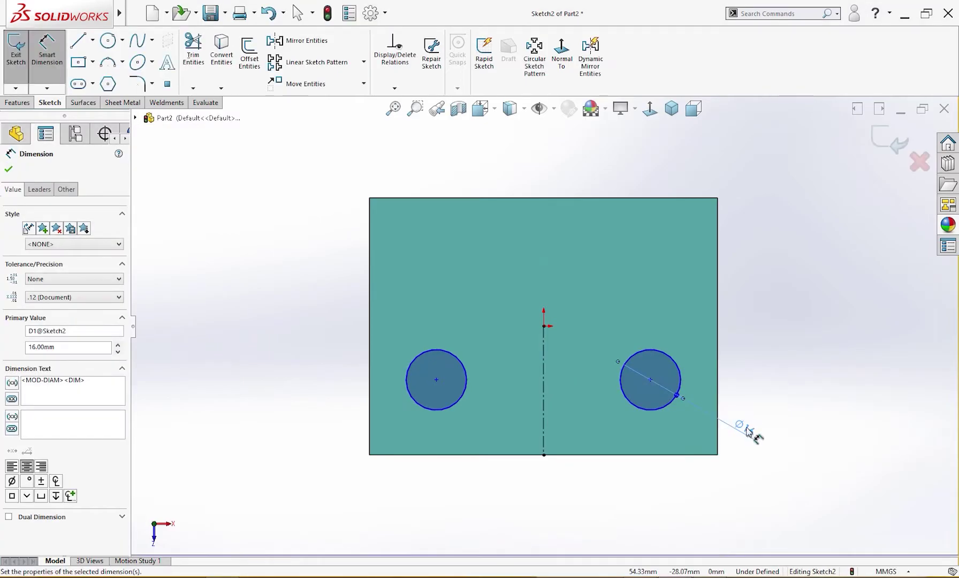
Dimension the right circle's centre 28 mm from the block's front edge
{"action": "left_click", "coordinate": [642, 411]}
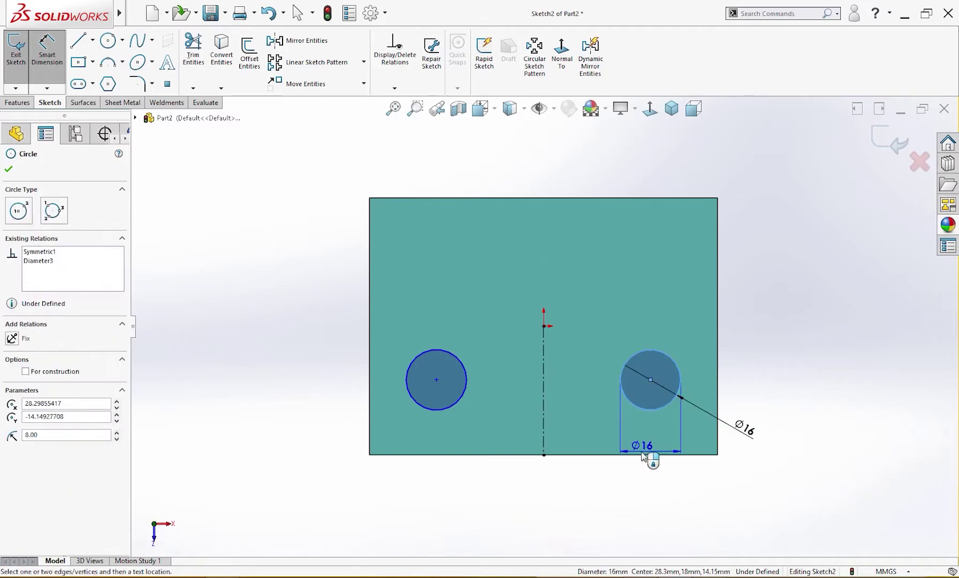
{"action": "left_click", "coordinate": [645, 455]}
{"action": "left_click", "coordinate": [776, 417]}
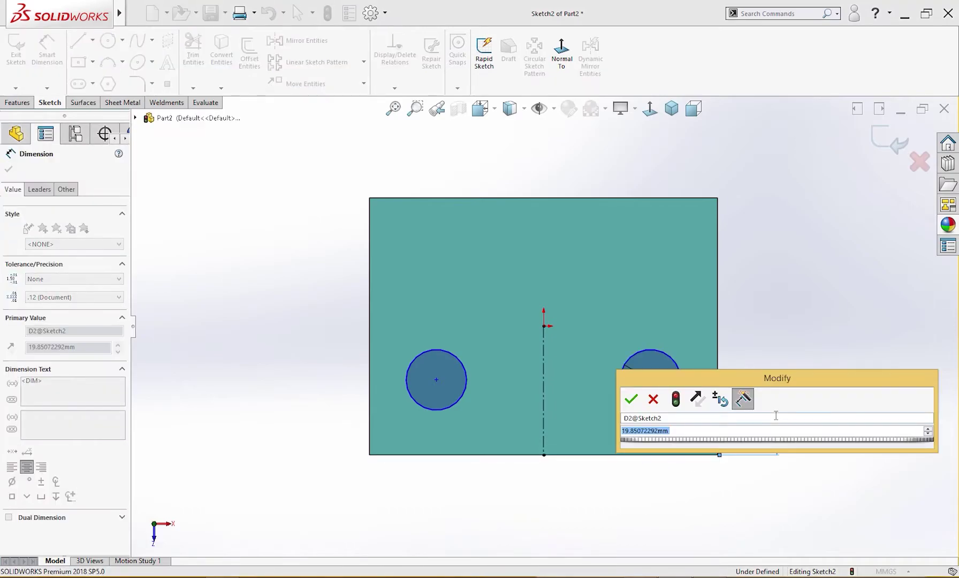
{"action": "type", "text": "28"}
{"action": "key", "text": "Return"}
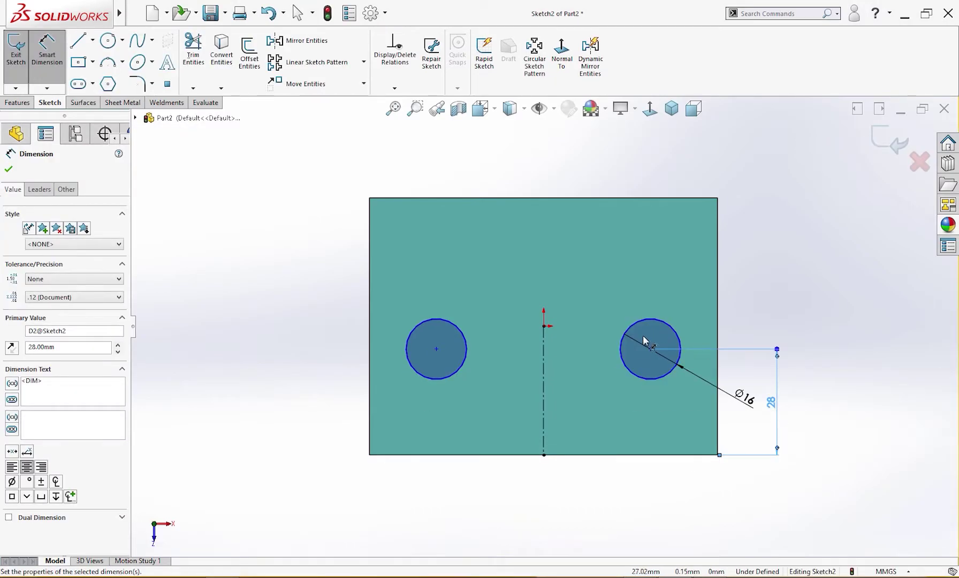
Dimension the right circle's centre 20 mm from the block's right edge
{"action": "left_click", "coordinate": [672, 328]}
{"action": "left_click", "coordinate": [718, 333]}
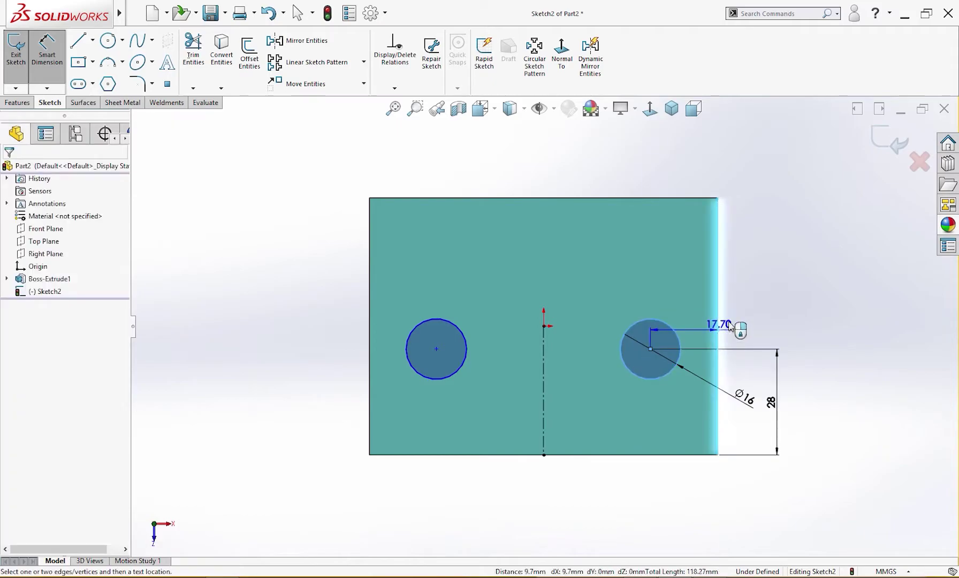
{"action": "left_click", "coordinate": [754, 306]}
{"action": "type", "text": "20"}
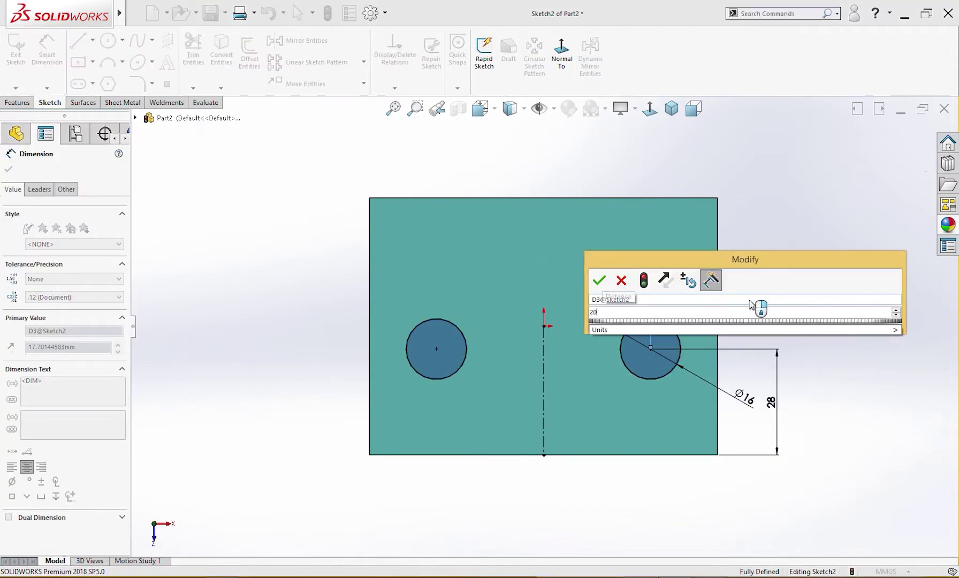
{"action": "key", "text": "Return"}
Cut both circles through the base block with an Extruded Cut set to Through All
{"action": "key", "text": "s"}
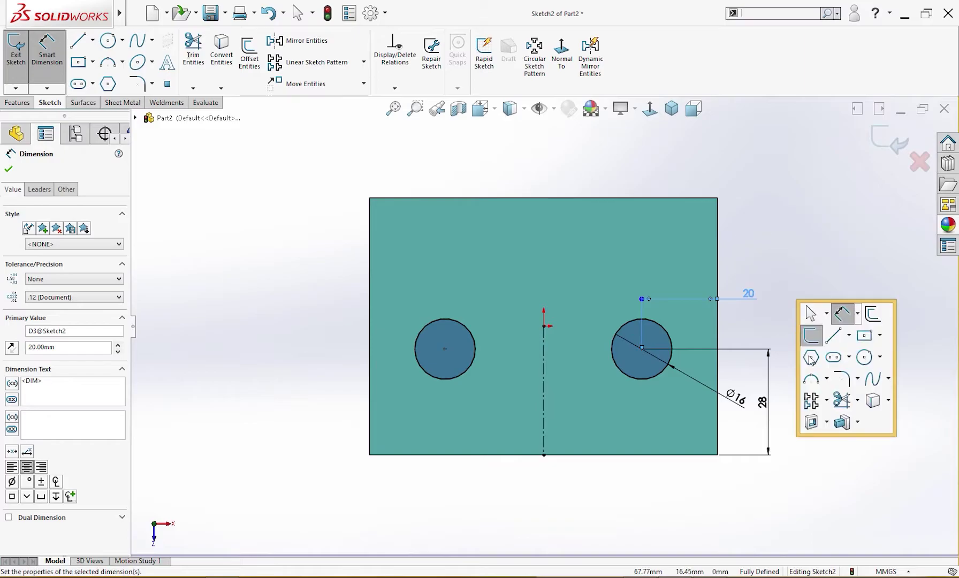
{"action": "left_click", "coordinate": [812, 423]}
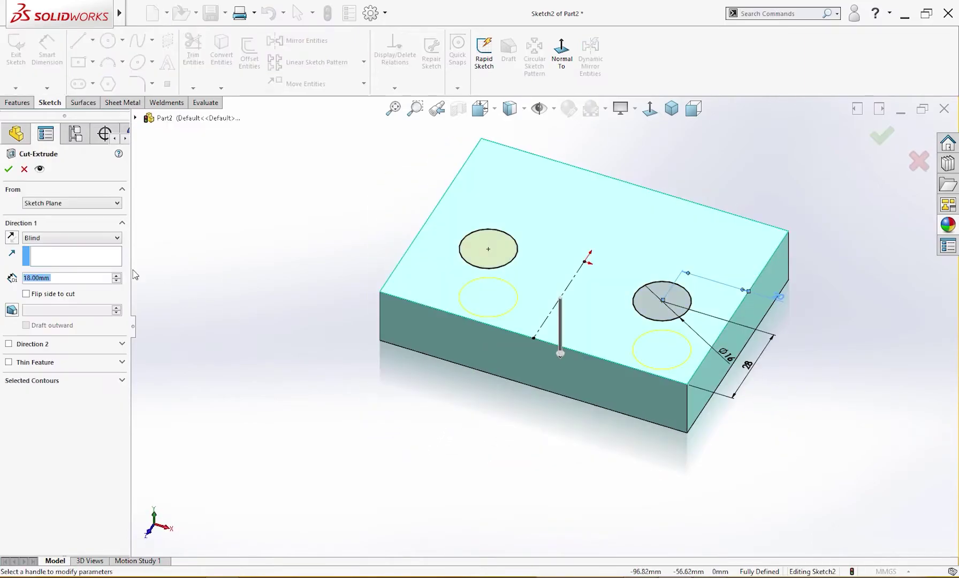
{"action": "left_click", "coordinate": [79, 241]}
{"action": "left_click", "coordinate": [43, 259]}
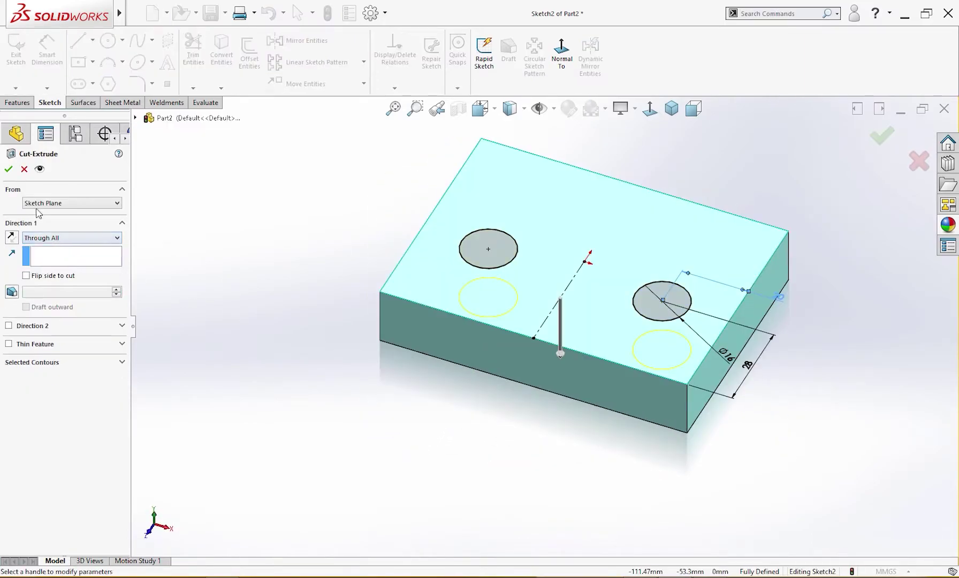
{"action": "left_click", "coordinate": [7, 170]}
On the block's right end face, sketch a vertical line about 63 mm up from the top edge and a horizontal line about 62 mm rearward
{"action": "middle_click_drag", "start_coordinate": [324, 332], "coordinate": [413, 358]}
{"action": "left_click", "coordinate": [688, 352]}
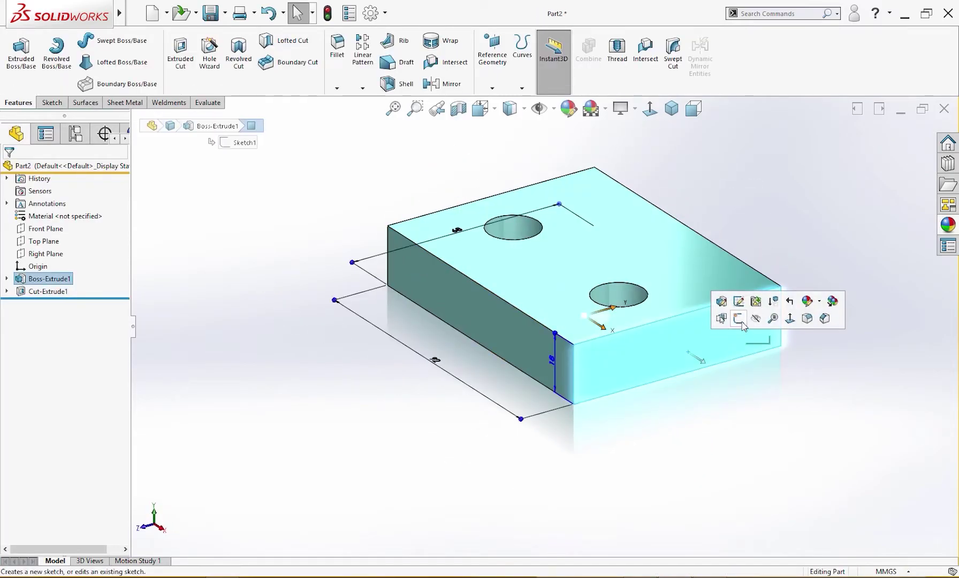
{"action": "left_click", "coordinate": [739, 319]}
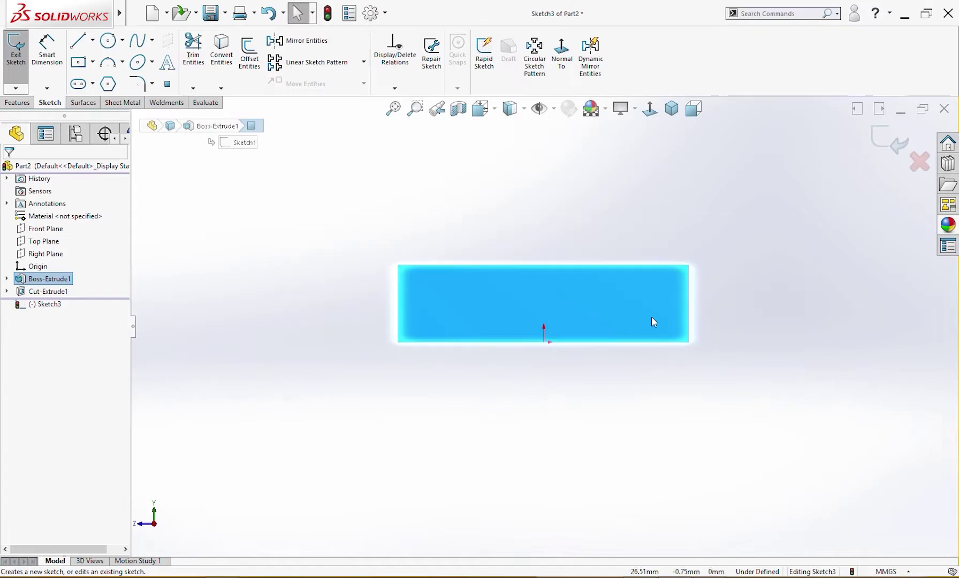
{"action": "right_click_drag", "start_coordinate": [605, 238], "coordinate": [582, 261]}
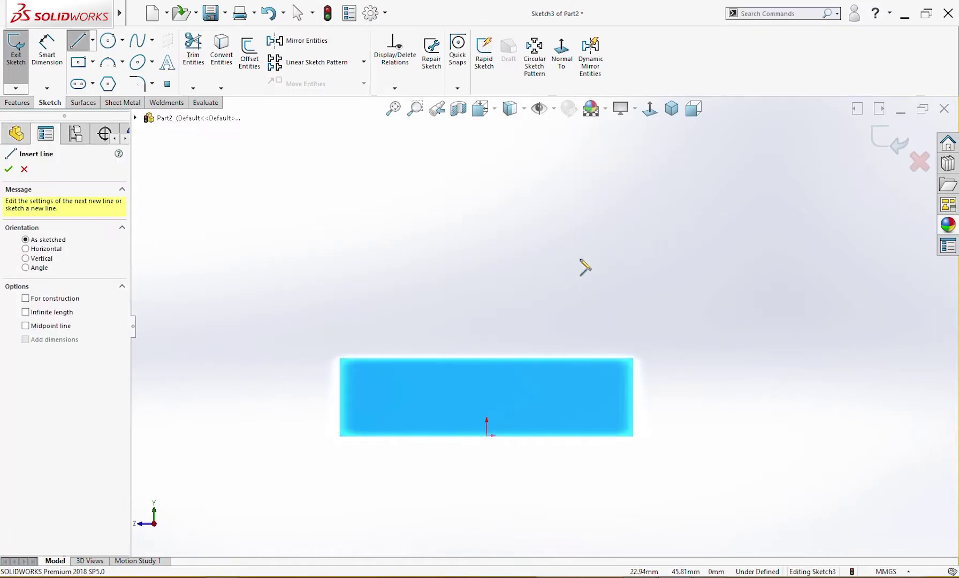
{"action": "left_click", "coordinate": [595, 359]}
{"action": "scroll", "coordinate": [603, 229], "scroll_direction": "up", "scroll_amount": 5}
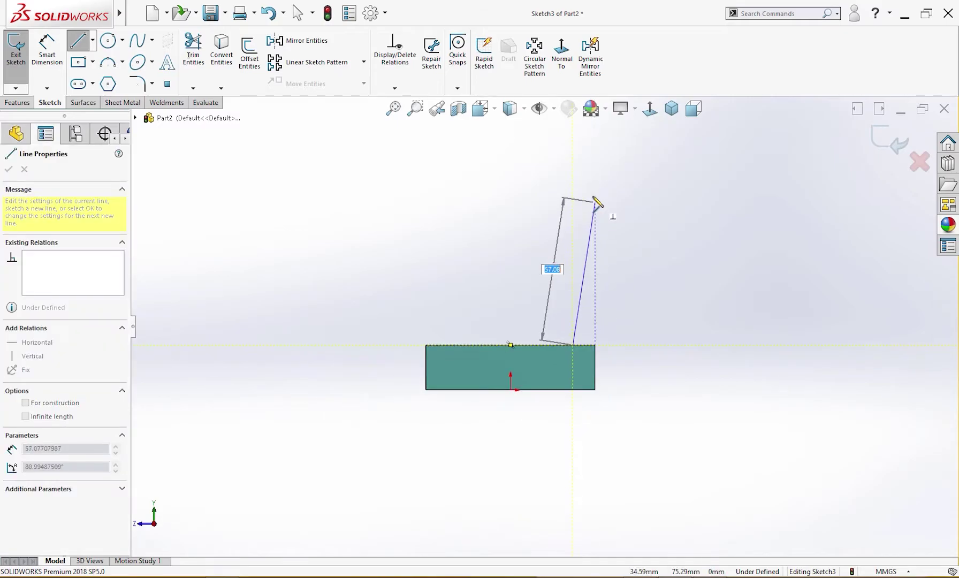
{"action": "left_click", "coordinate": [573, 187]}
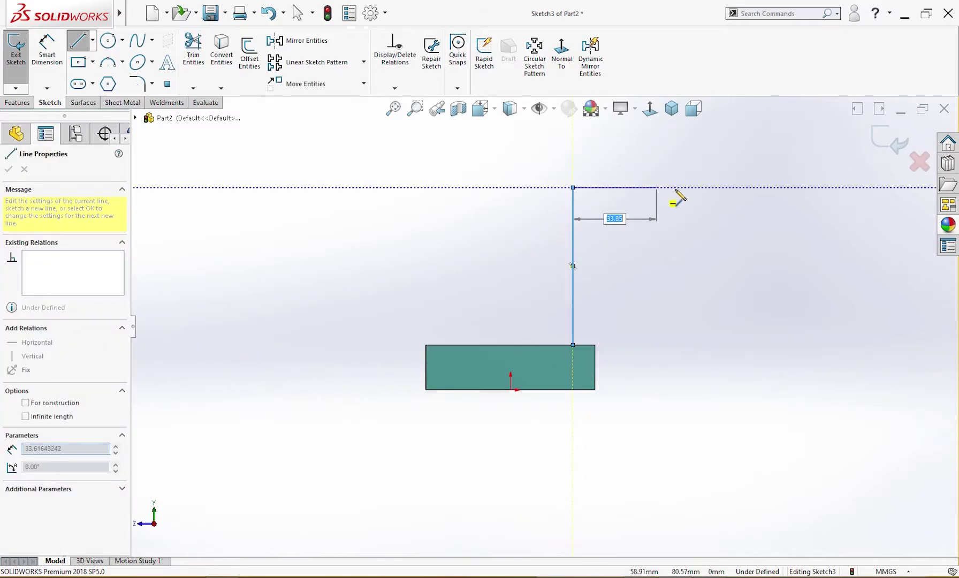
{"action": "left_click", "coordinate": [727, 187]}
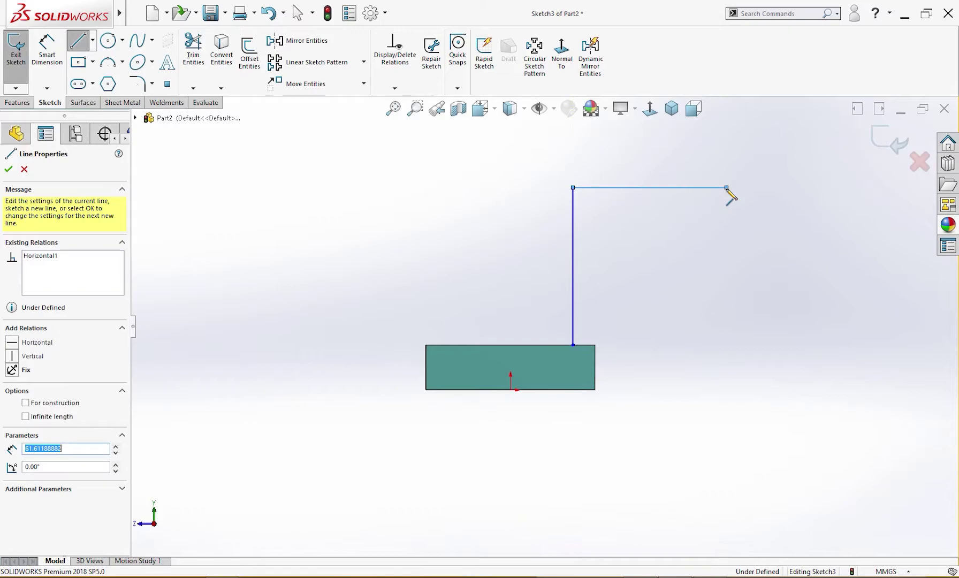
{"action": "key", "text": "Escape"}
Dimension the horizontal line's free end 125 mm from the block's front edge
{"action": "right_click_drag", "start_coordinate": [724, 328], "coordinate": [724, 238]}
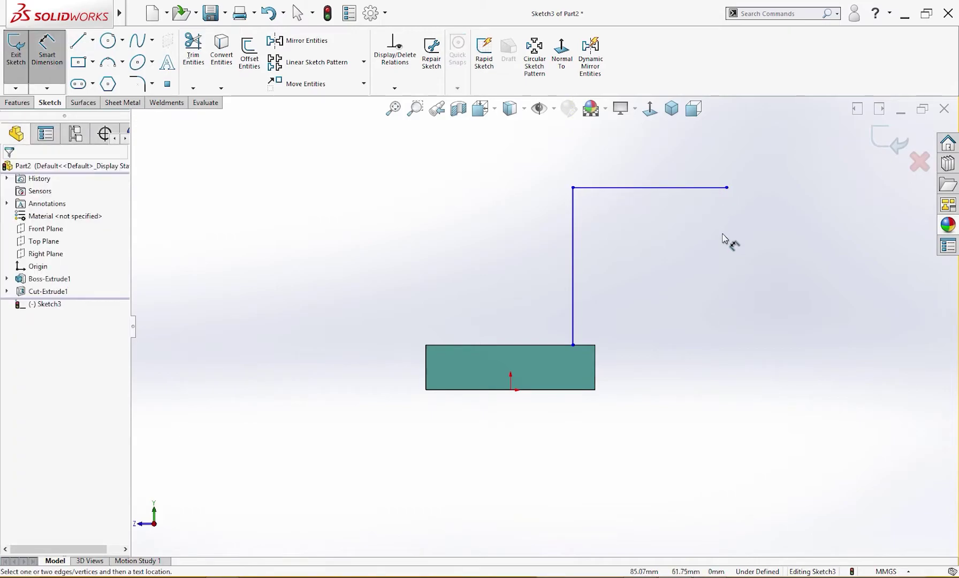
{"action": "left_click", "coordinate": [726, 187]}
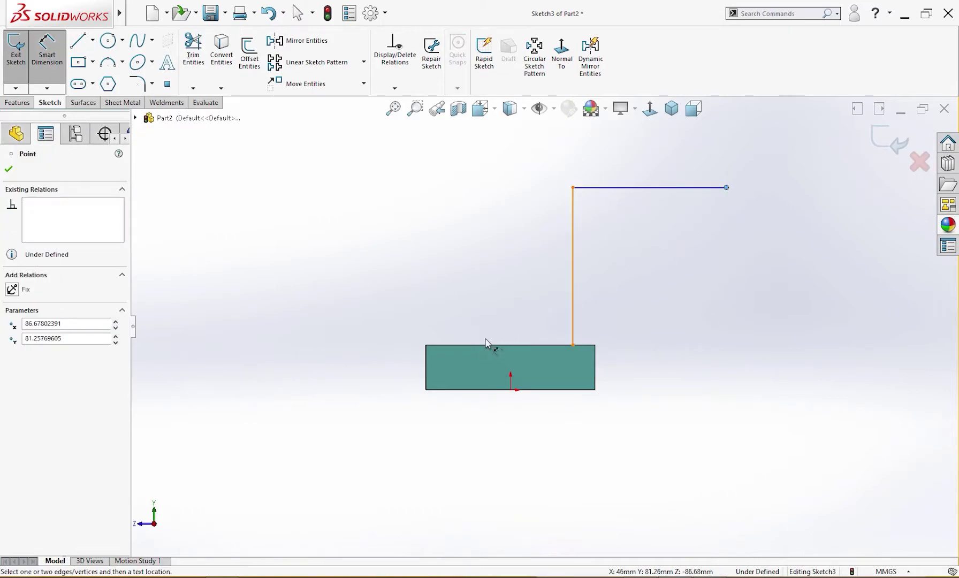
{"action": "left_click", "coordinate": [428, 361]}
{"action": "left_click", "coordinate": [506, 148]}
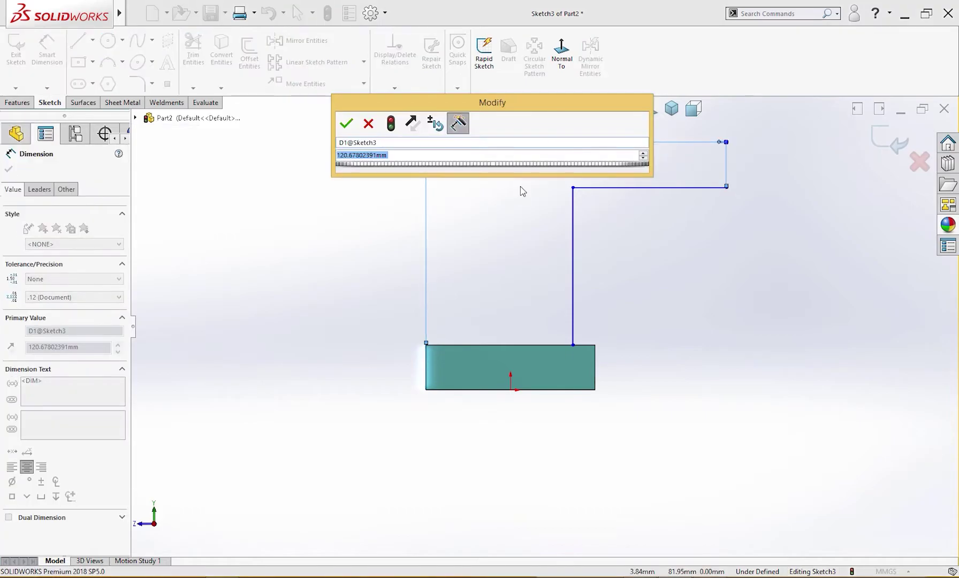
{"action": "type", "text": "125"}
{"action": "key", "text": "Return"}
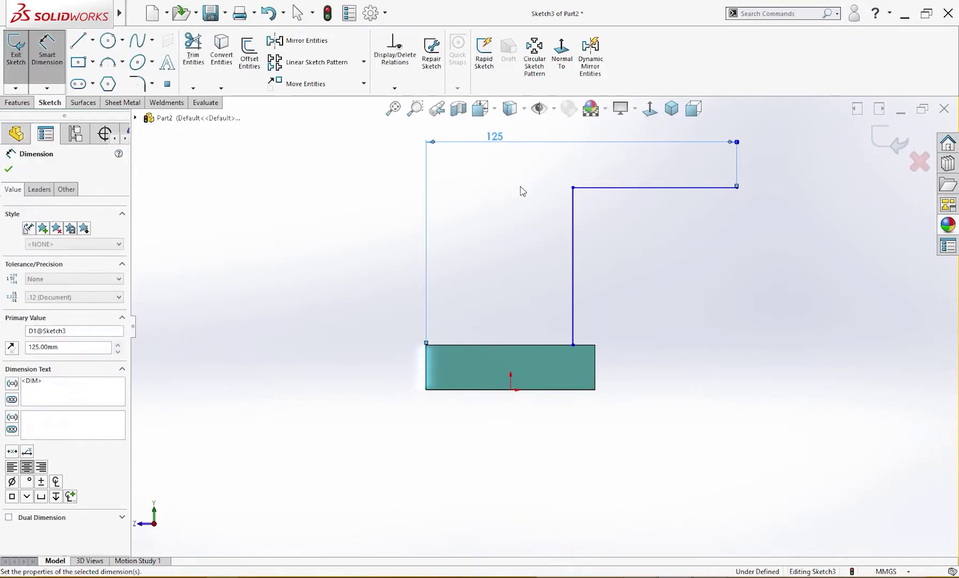
{"action": "left_click", "coordinate": [523, 191]}
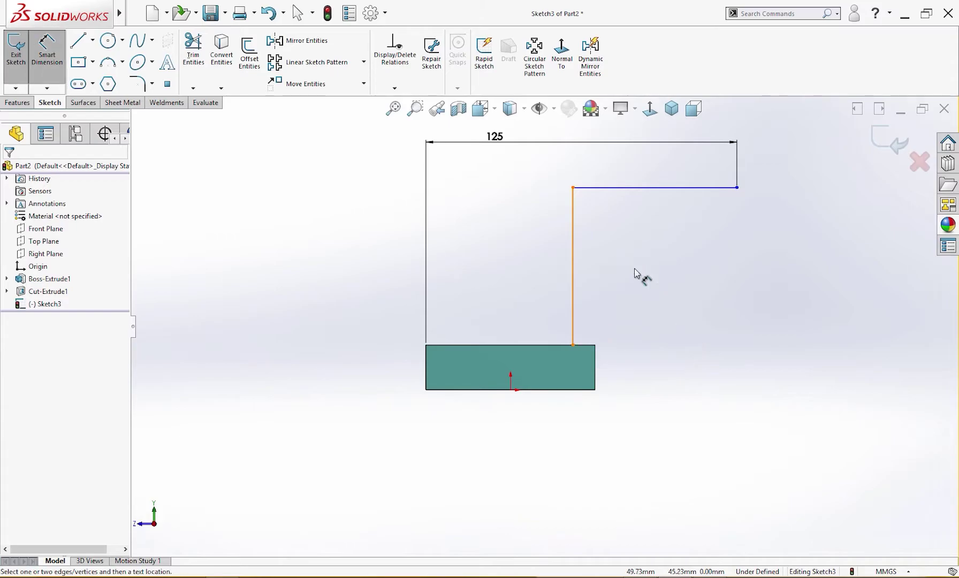
Dimension the vertical line's length as 53 mm
{"action": "left_click", "coordinate": [575, 280]}
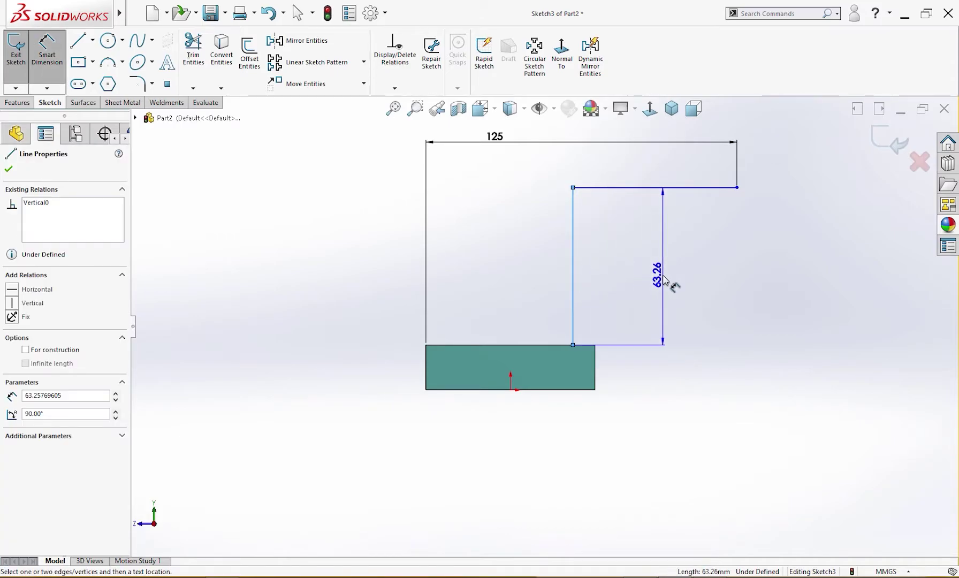
{"action": "left_click", "coordinate": [664, 280]}
{"action": "type", "text": "53"}
{"action": "key", "text": "Return"}
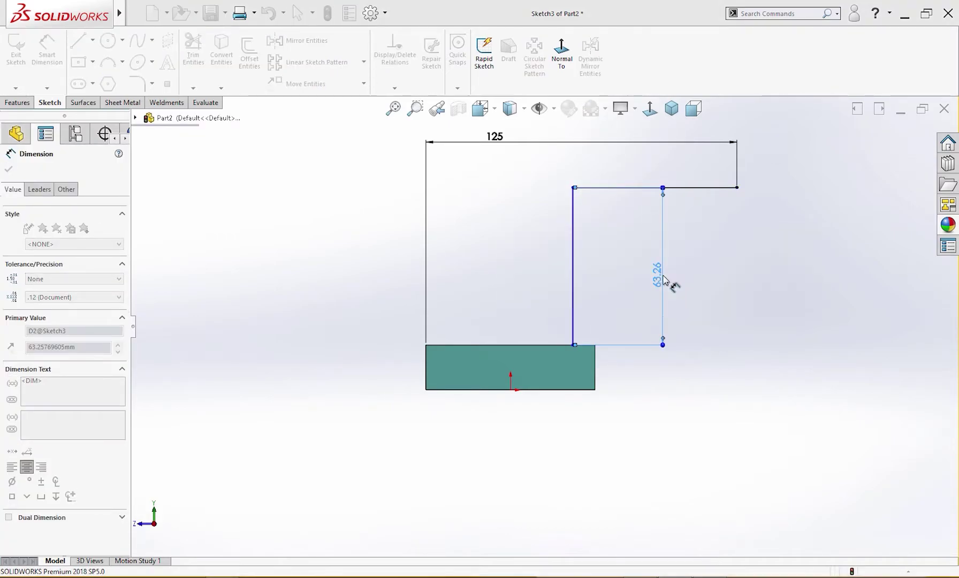
{"action": "key", "text": "Escape"}
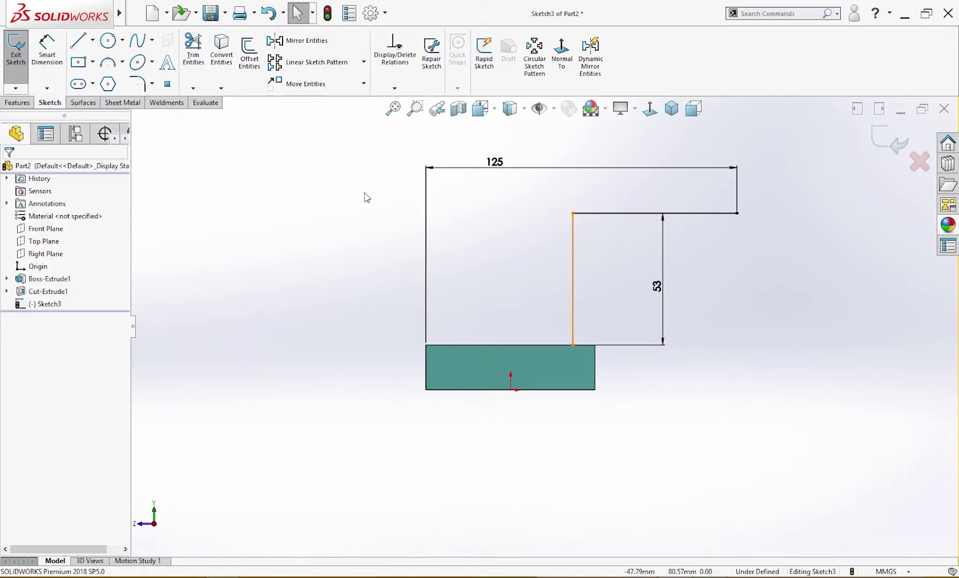
Round the corner between the vertical and horizontal lines with an 18 mm Sketch Fillet
{"action": "left_click", "coordinate": [140, 84]}
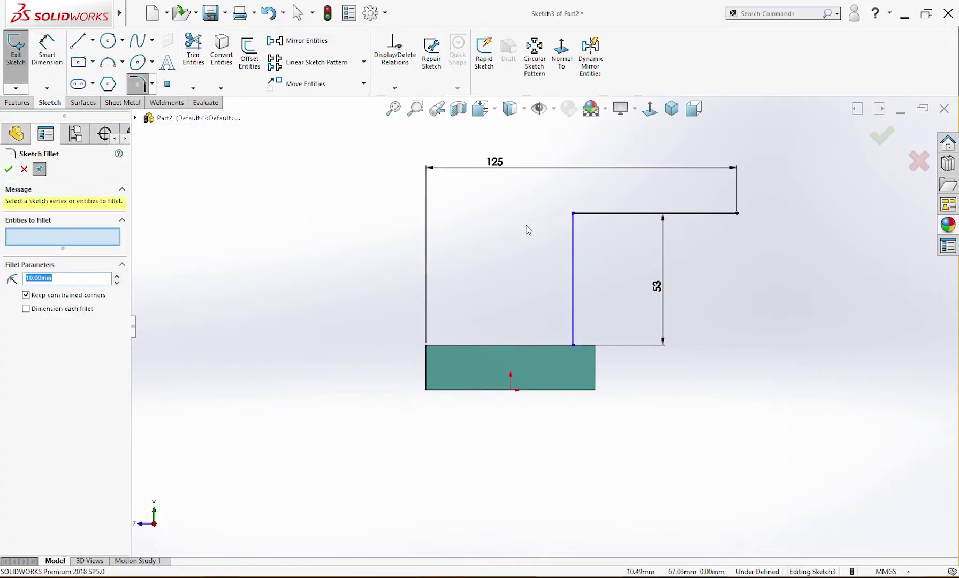
{"action": "type", "text": "18"}
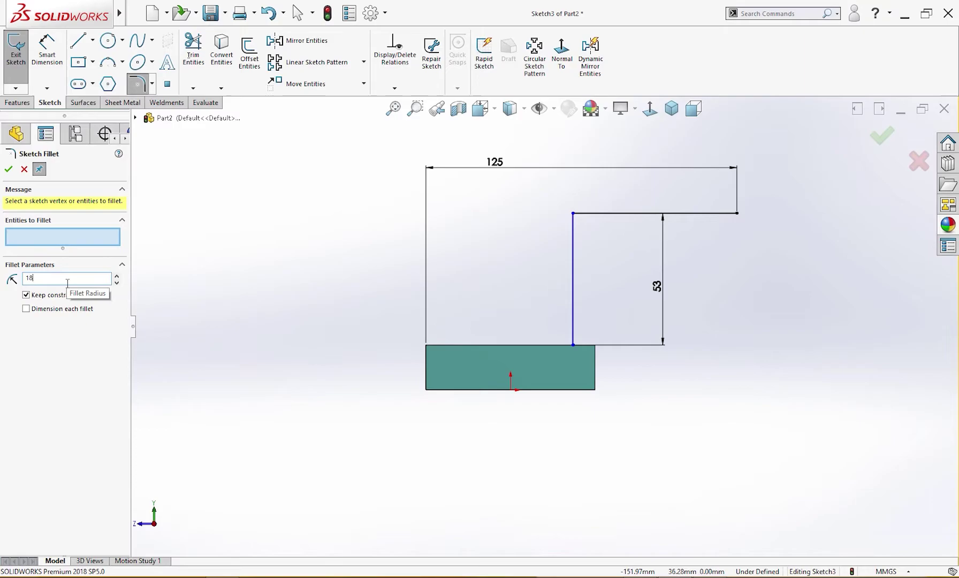
{"action": "left_click", "coordinate": [576, 215]}
{"action": "left_click", "coordinate": [7, 170]}
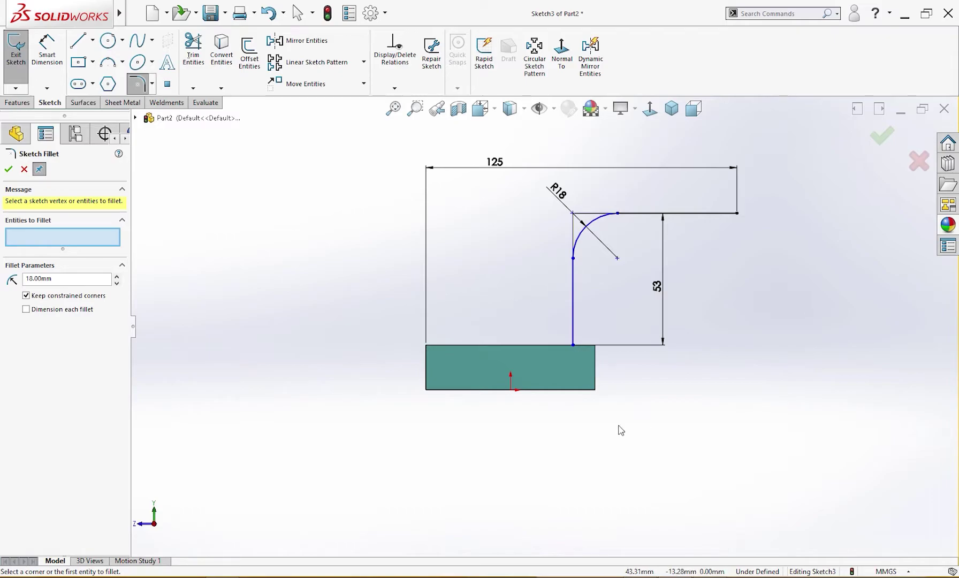
Dimension the vertical line 6 mm from the block's rear edge
{"action": "right_click_drag", "start_coordinate": [621, 431], "coordinate": [611, 368]}
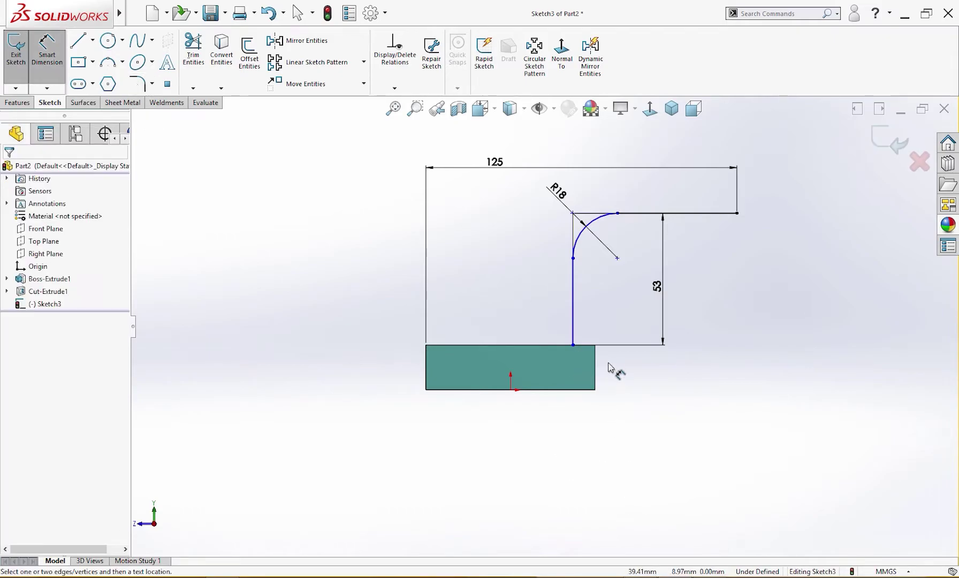
{"action": "left_click", "coordinate": [571, 336]}
{"action": "left_click", "coordinate": [591, 426]}
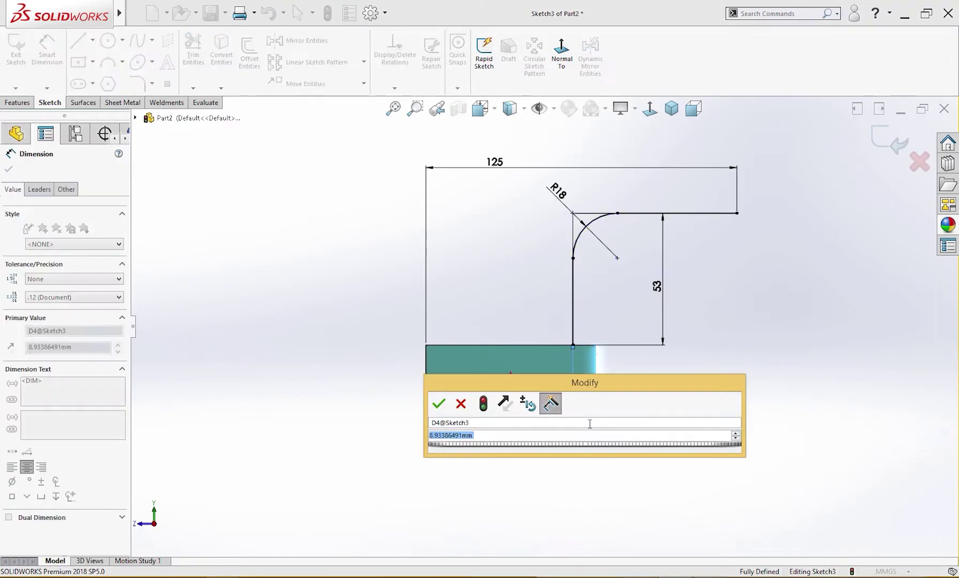
{"action": "type", "text": "6"}
{"action": "key", "text": "Return"}
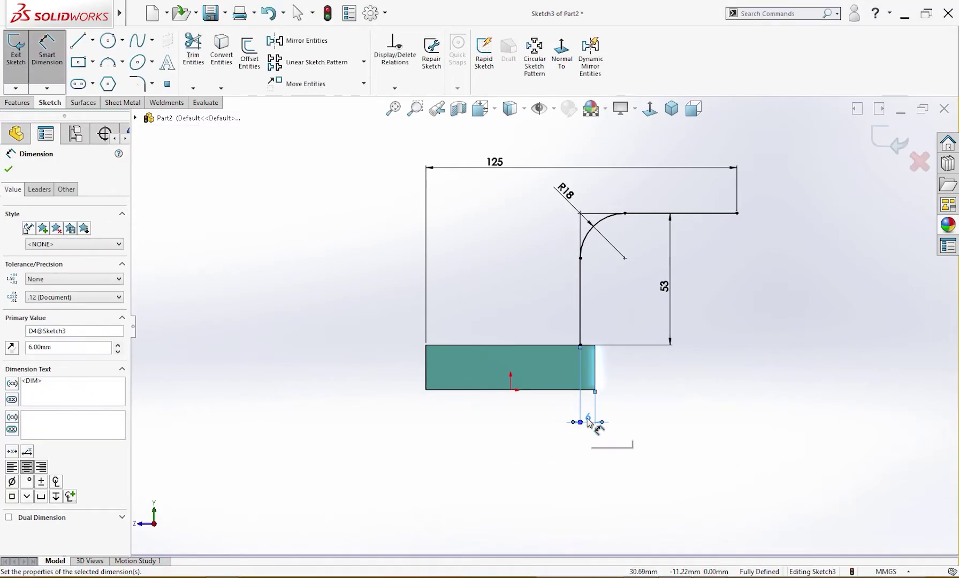
{"action": "key", "text": "Escape"}
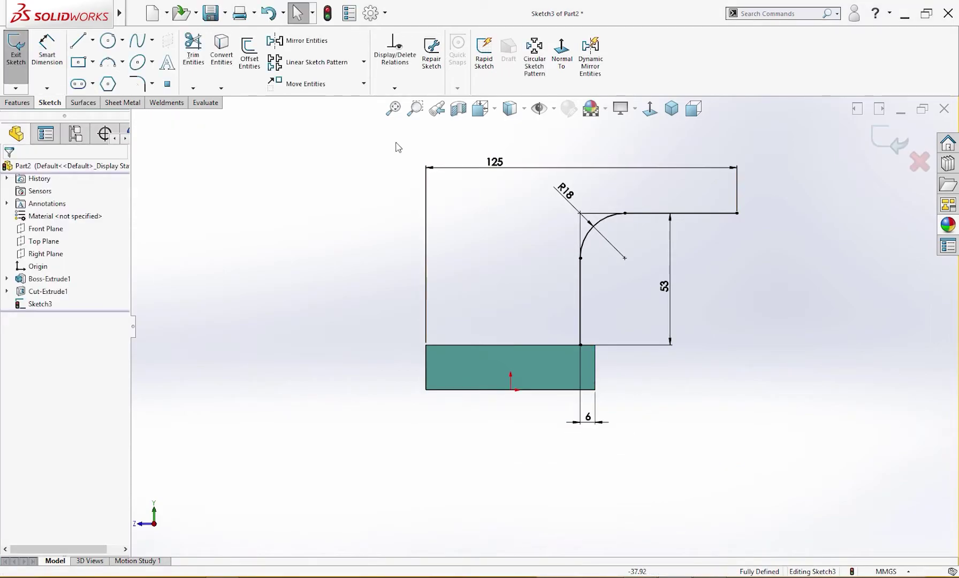
Offset the filleted line chain 12 mm towards its outer side
{"action": "left_click", "coordinate": [250, 59]}
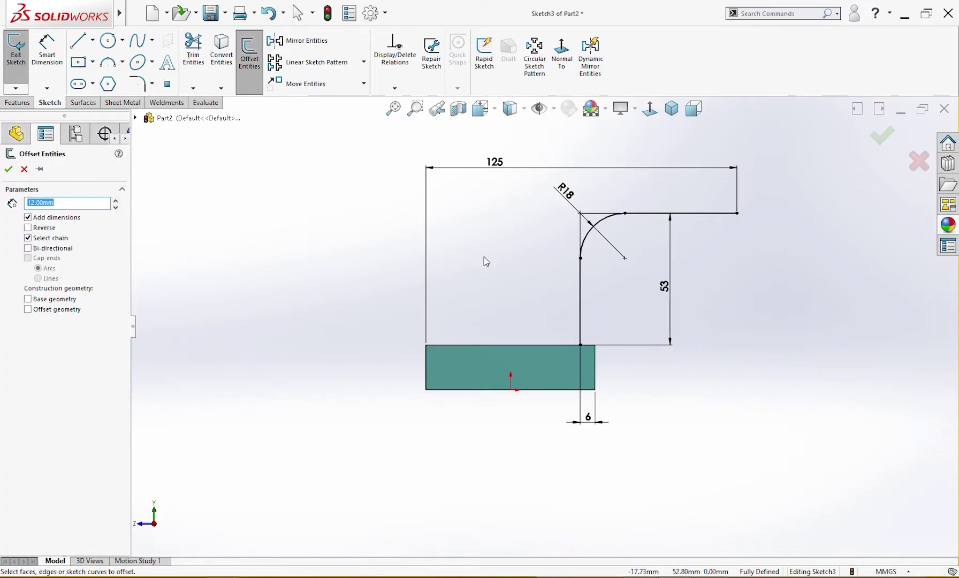
{"action": "left_click", "coordinate": [594, 228]}
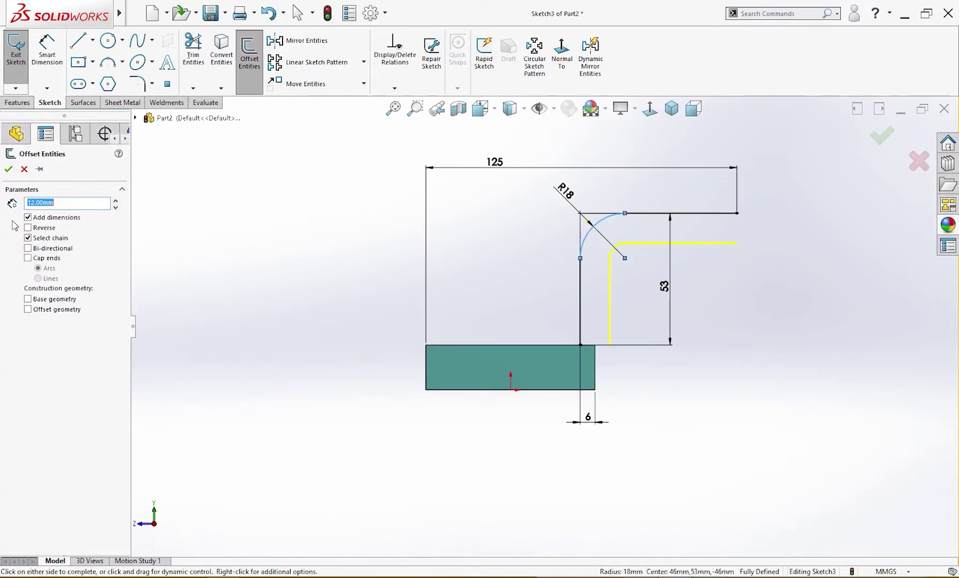
{"action": "left_click", "coordinate": [8, 169]}
Close the arm profile with a line across each open end of the two parallel chains
{"action": "right_click_drag", "start_coordinate": [388, 238], "coordinate": [366, 268]}
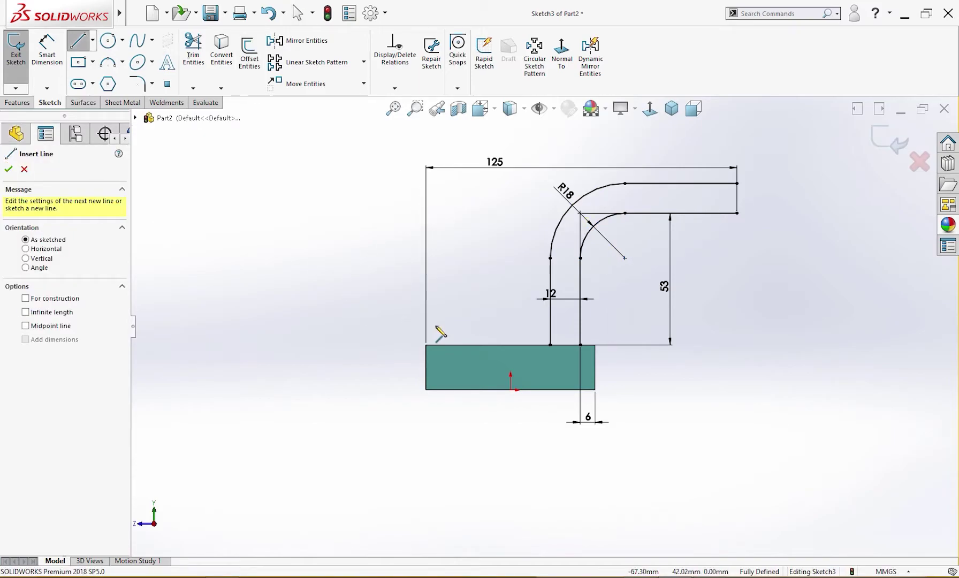
{"action": "left_click", "coordinate": [550, 346]}
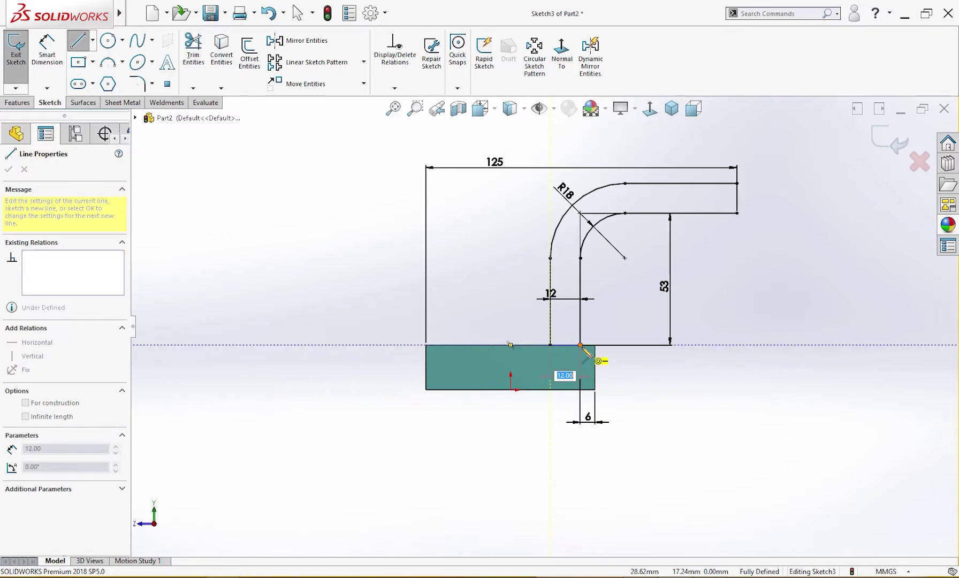
{"action": "double_click", "coordinate": [580, 345]}
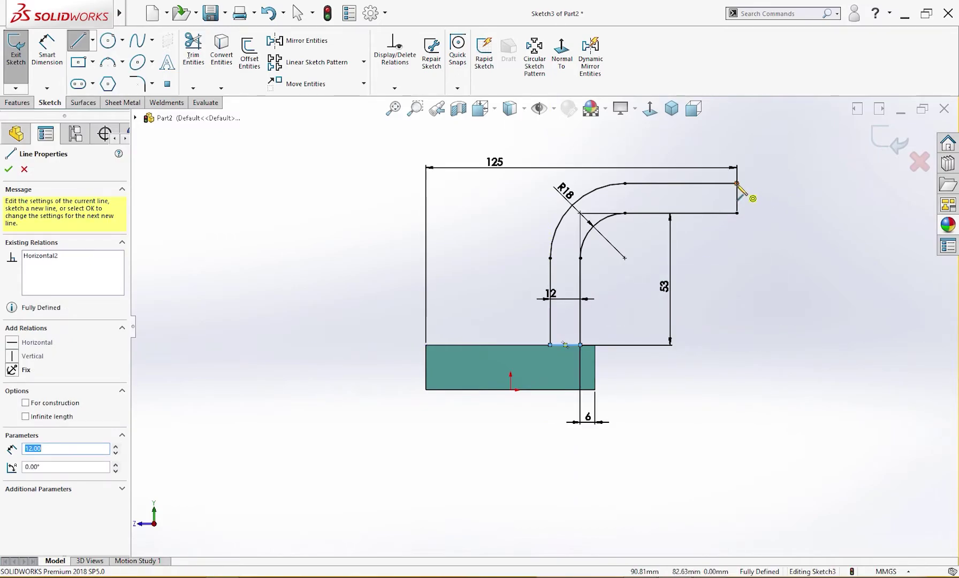
{"action": "left_click", "coordinate": [738, 214]}
{"action": "left_click", "coordinate": [744, 216]}
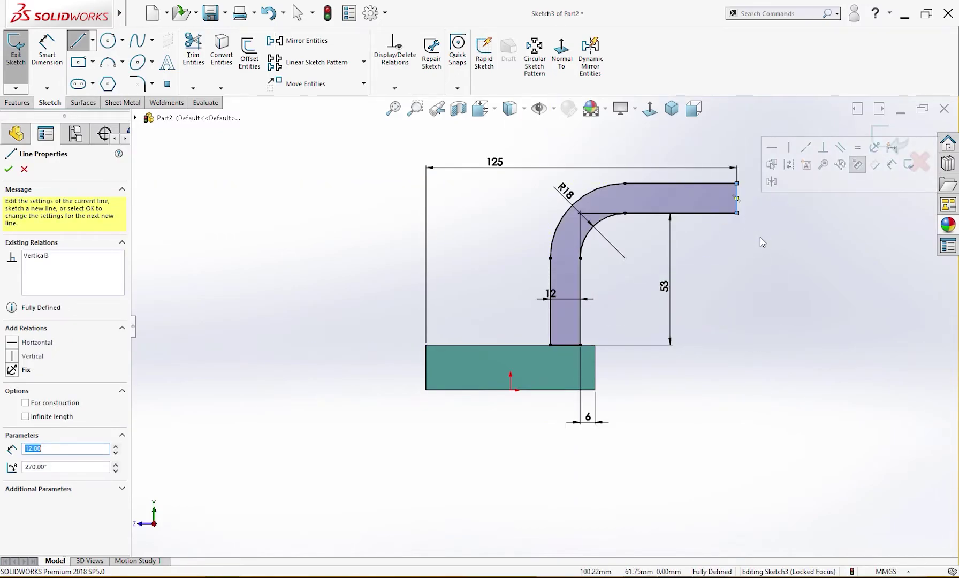
Extrude the closed arm profile across the block's full width, up to the block's opposite end face
{"action": "key", "text": "s"}
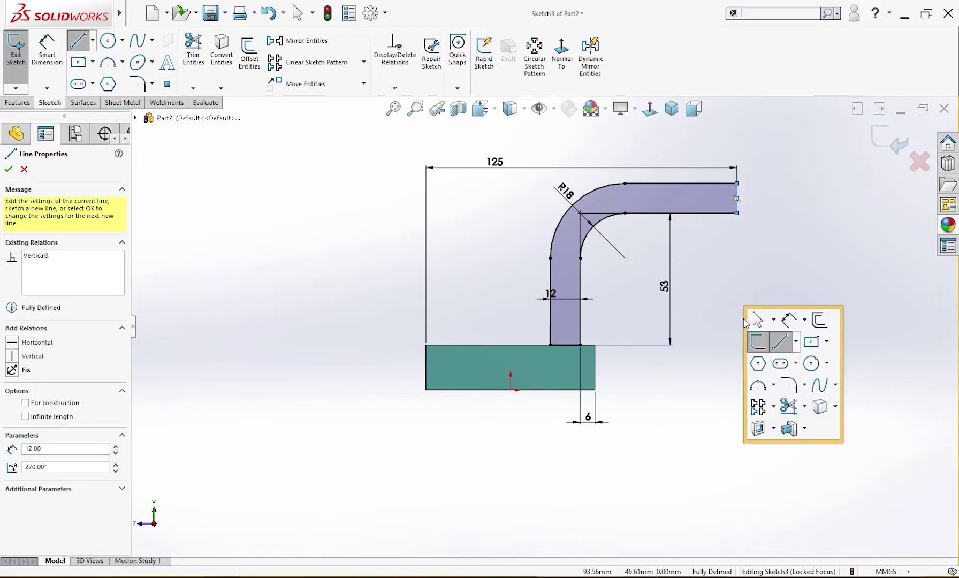
{"action": "left_click", "coordinate": [791, 429]}
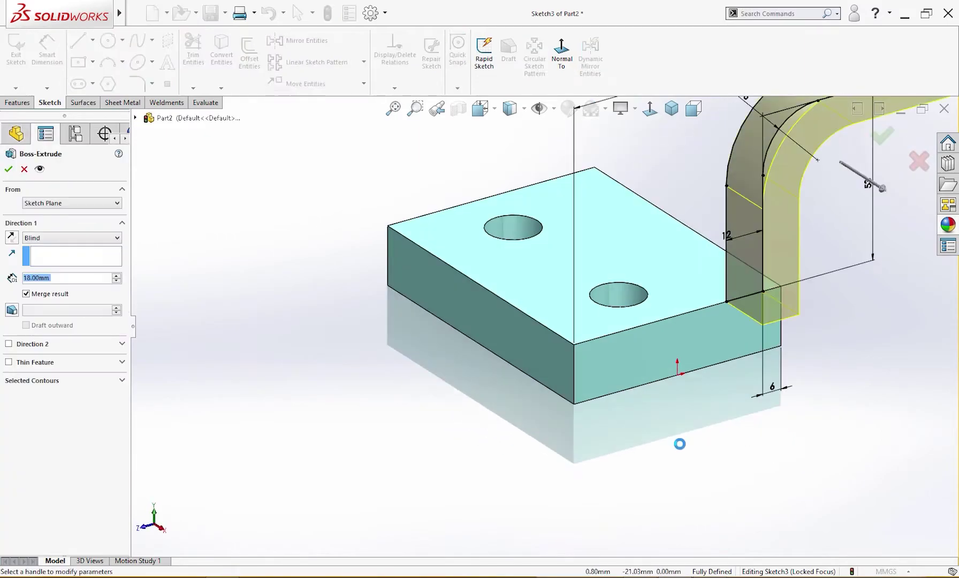
{"action": "middle_click_drag", "start_coordinate": [701, 456], "coordinate": [782, 474]}
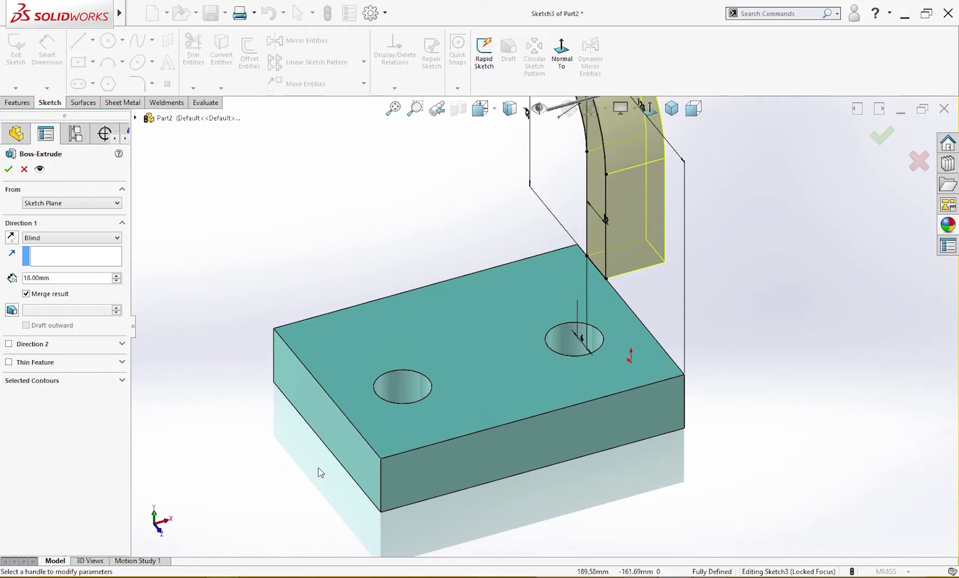
{"action": "left_click", "coordinate": [326, 421]}
{"action": "middle_click_drag", "start_coordinate": [288, 447], "coordinate": [210, 399]}
{"action": "left_click", "coordinate": [9, 170]}
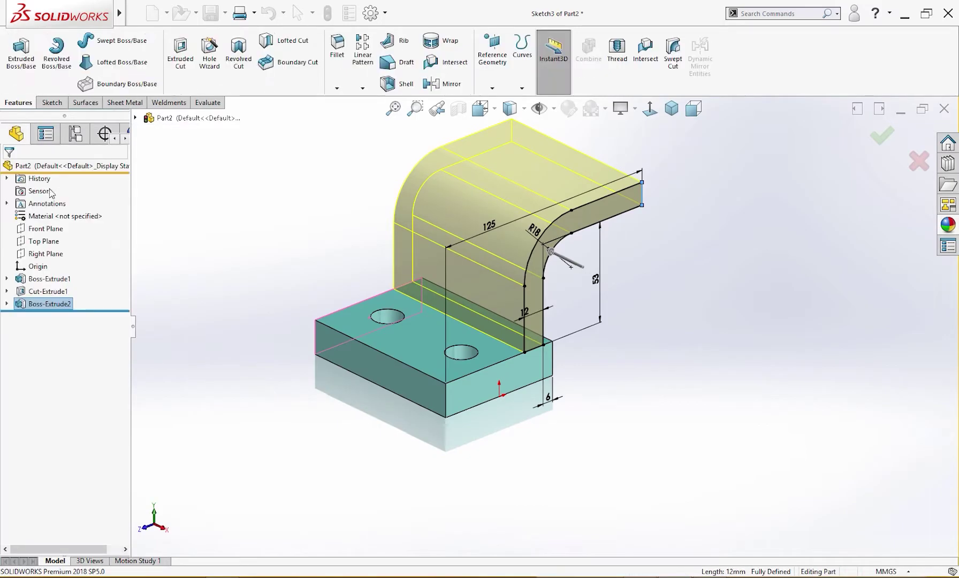
{"action": "left_click", "coordinate": [552, 161]}
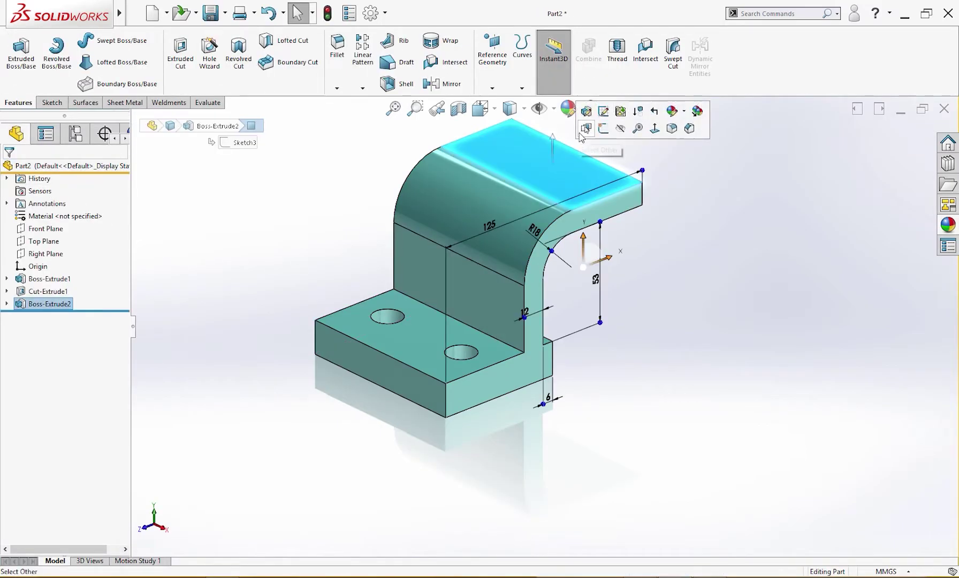
{"action": "left_click", "coordinate": [606, 130]}
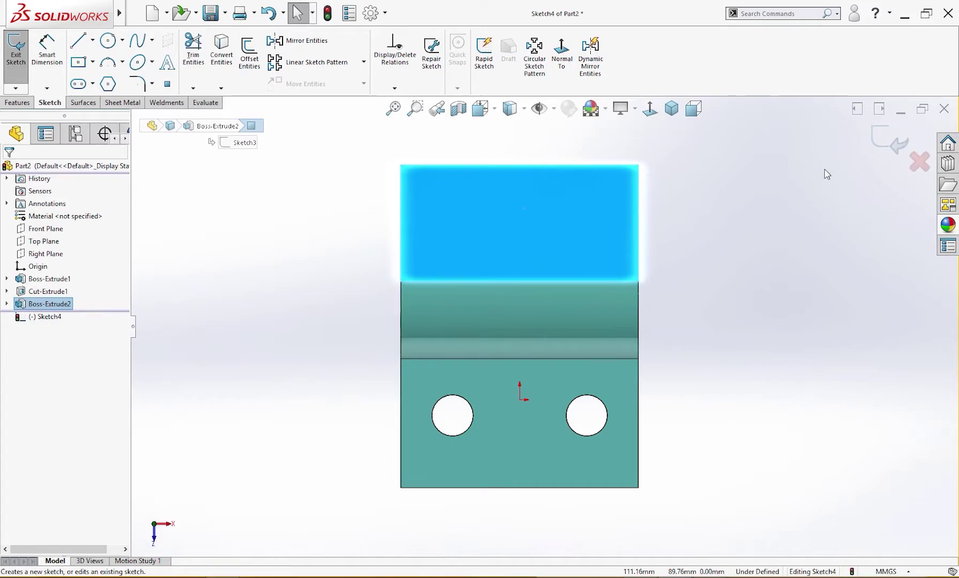
{"action": "left_click", "coordinate": [918, 161]}
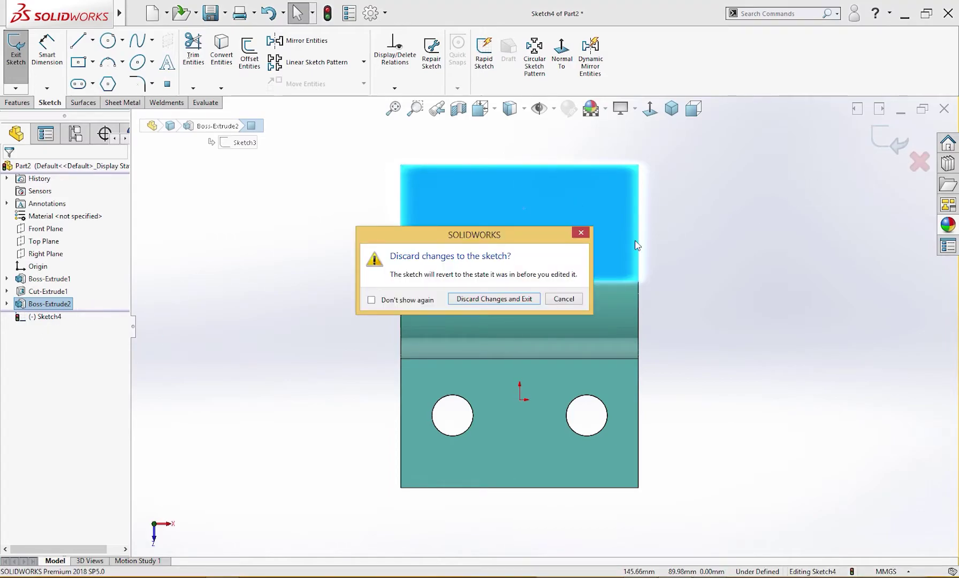
{"action": "left_click", "coordinate": [518, 299]}
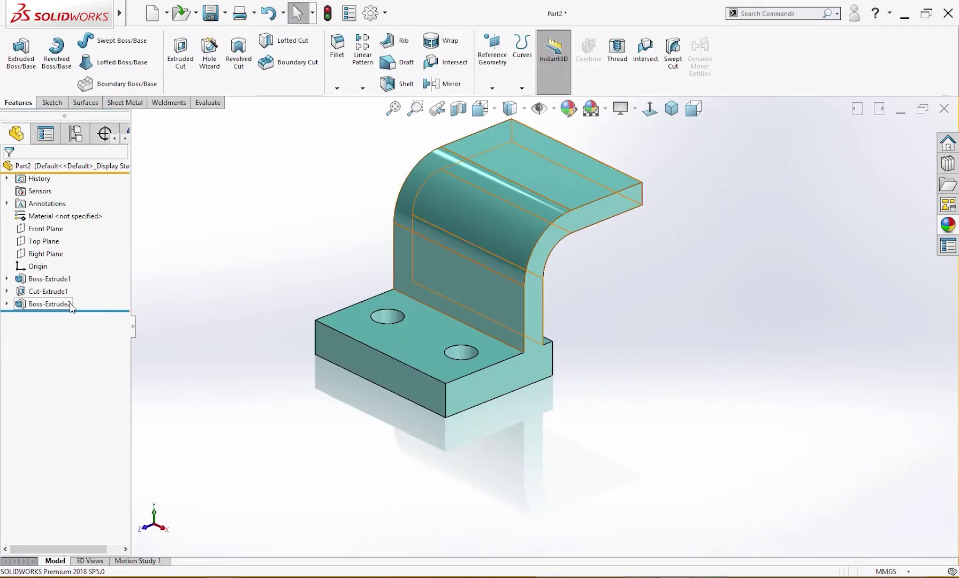
Edit the arm's extrusion so its result is not merged with the base block
{"action": "left_click", "coordinate": [72, 304]}
{"action": "left_click", "coordinate": [81, 268]}
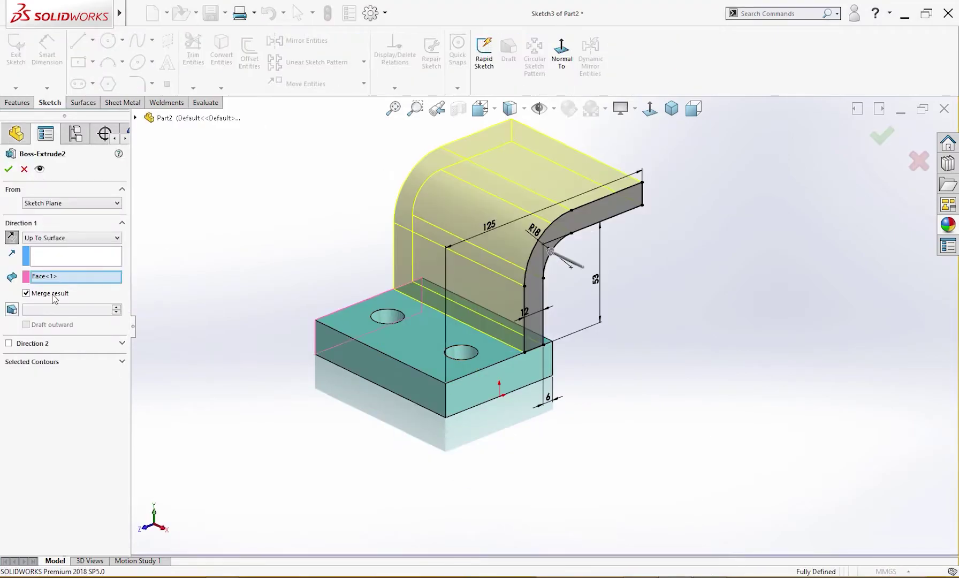
{"action": "left_click", "coordinate": [26, 293]}
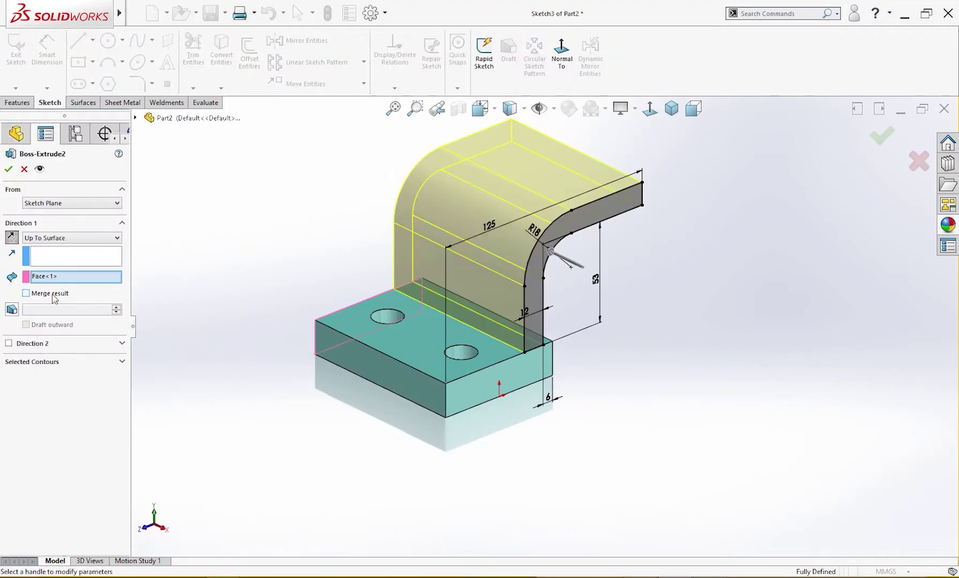
{"action": "left_click", "coordinate": [7, 170]}
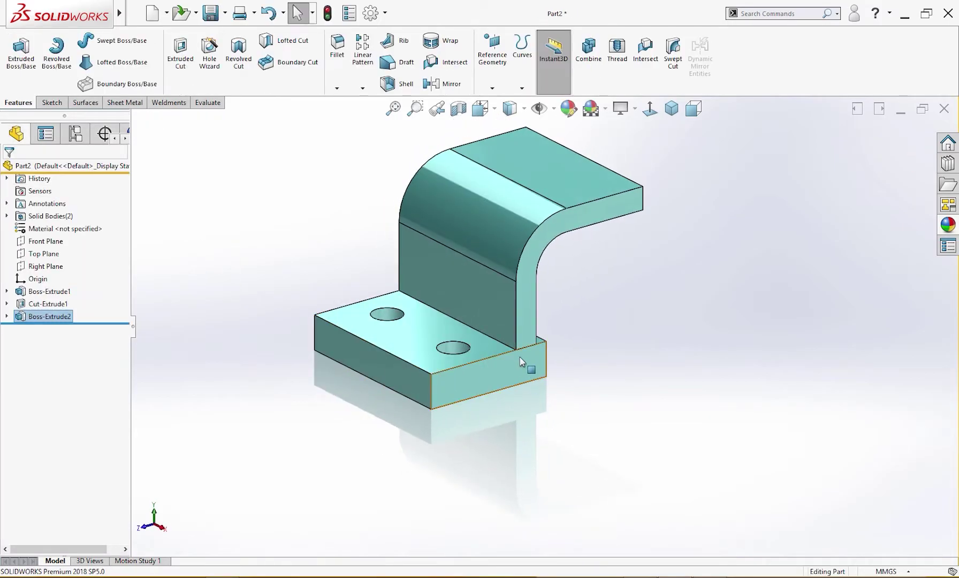
{"action": "left_click", "coordinate": [509, 346]}
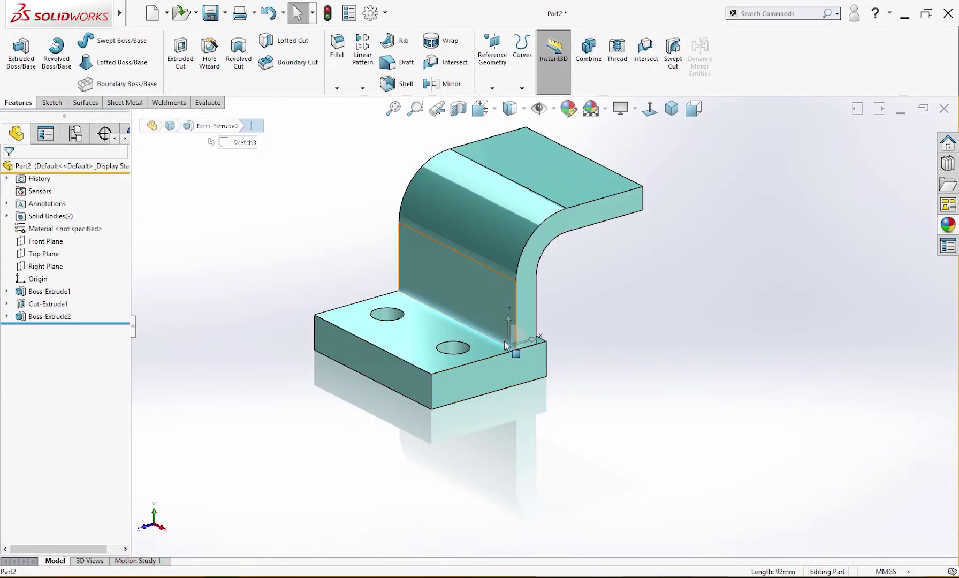
{"action": "left_click", "coordinate": [508, 338]}
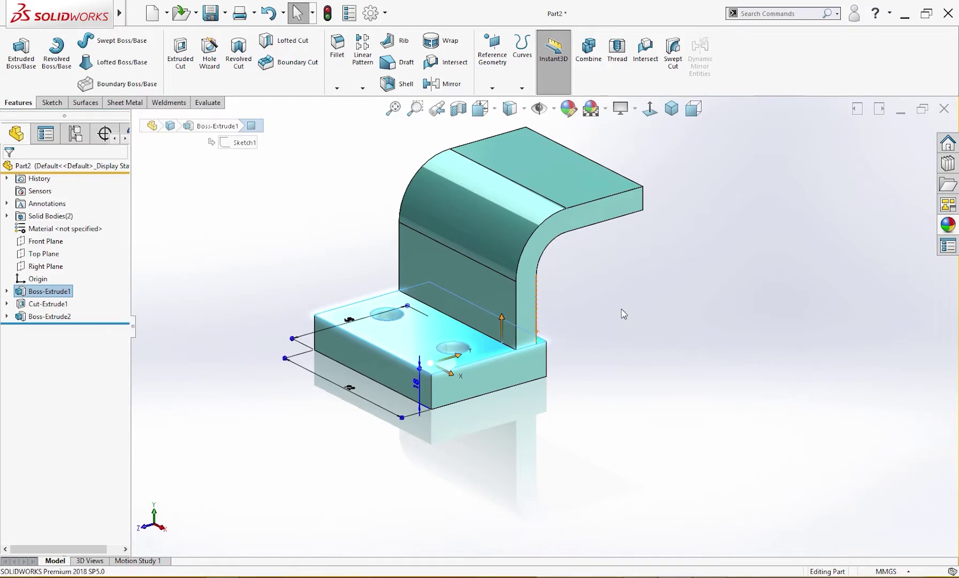
{"action": "right_click_drag", "start_coordinate": [623, 314], "coordinate": [576, 364]}
{"action": "key", "text": "Escape"}
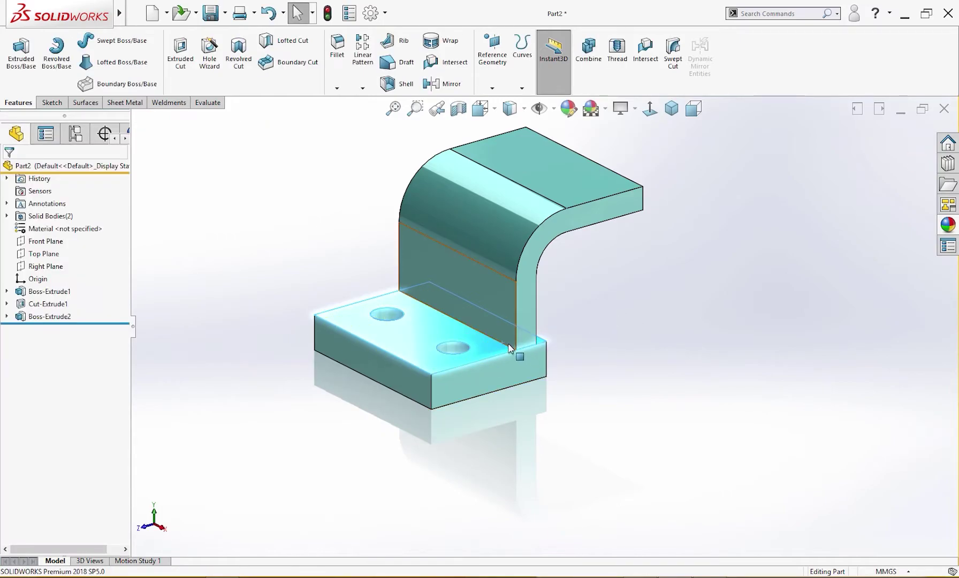
{"action": "left_click", "coordinate": [506, 344]}
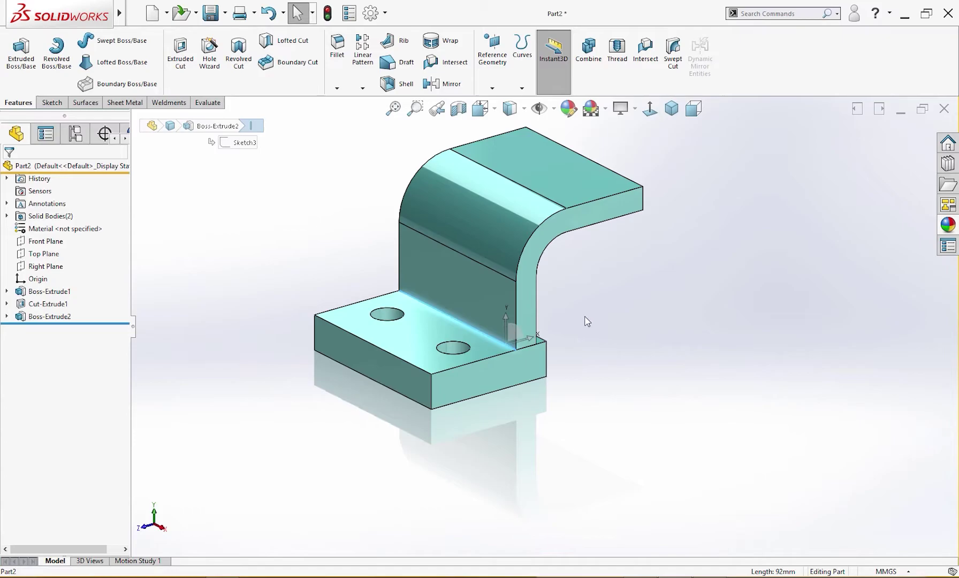
{"action": "key", "text": "Escape"}
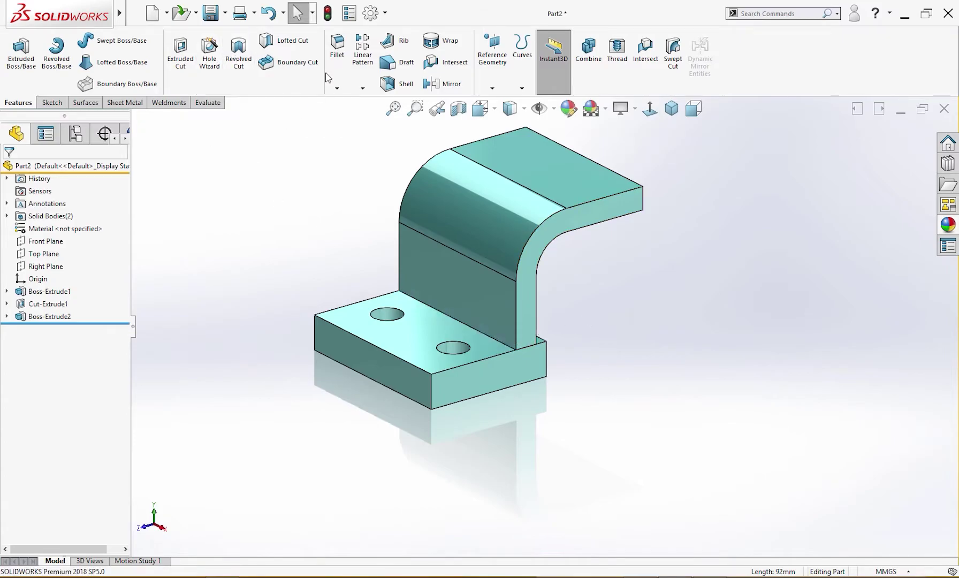
Fillet the arm's lower edge that meets the block's top on the hole side with a 6 mm radius
{"action": "left_click", "coordinate": [337, 82]}
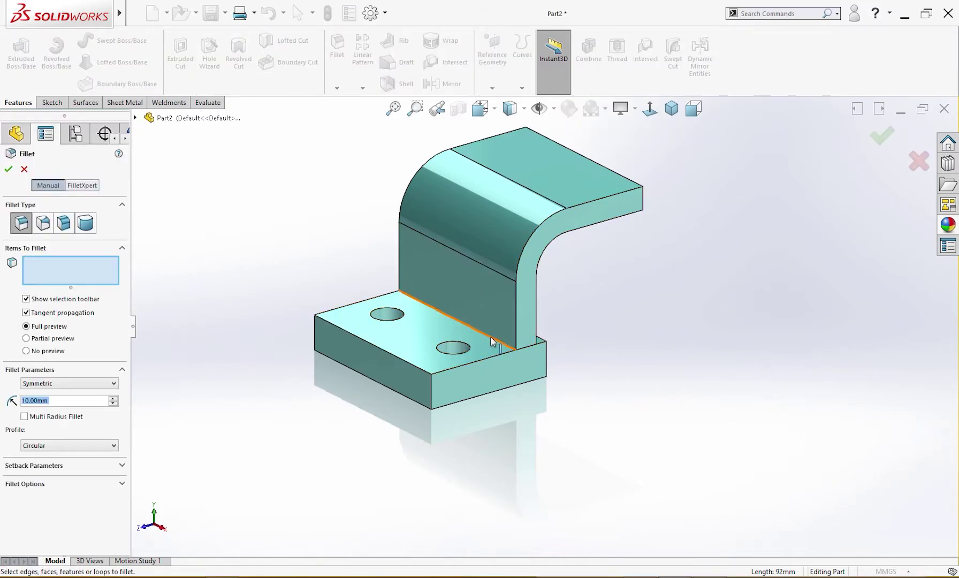
{"action": "left_click", "coordinate": [491, 337]}
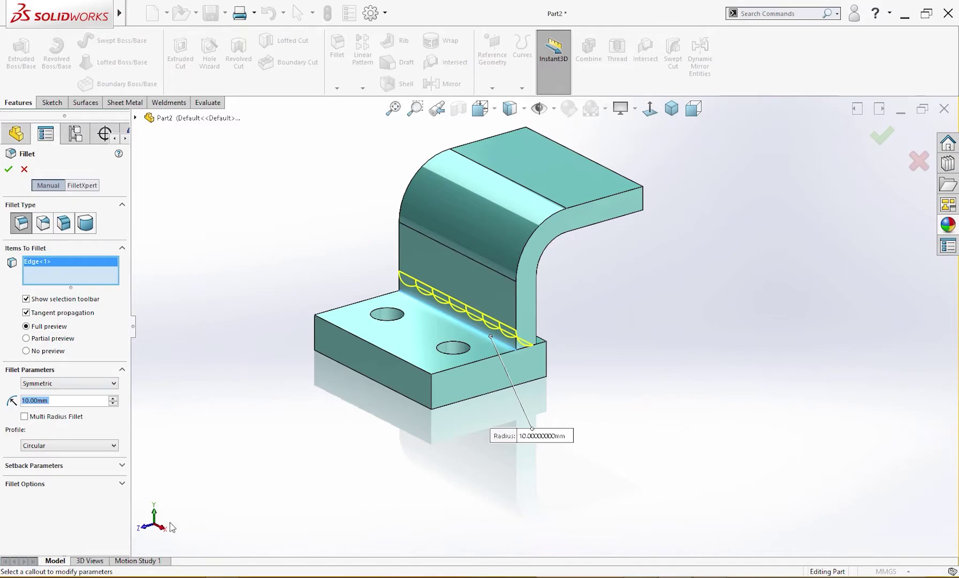
{"action": "type", "text": "6"}
{"action": "key", "text": "Return"}
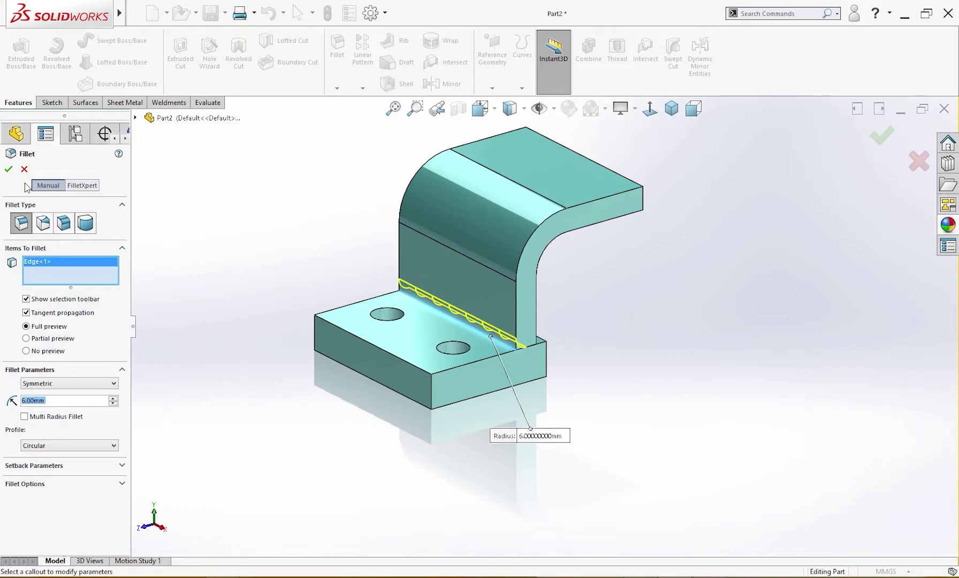
{"action": "left_click", "coordinate": [9, 170]}
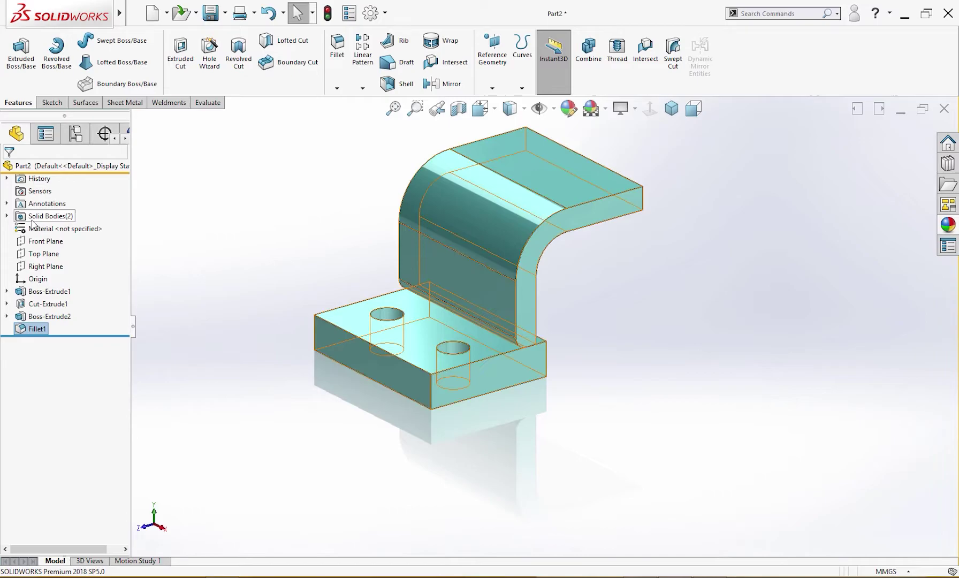
Combine the drilled base body and the filleted arm body into one solid using the Add operation
{"action": "left_click", "coordinate": [6, 215]}
{"action": "left_click", "coordinate": [52, 229]}
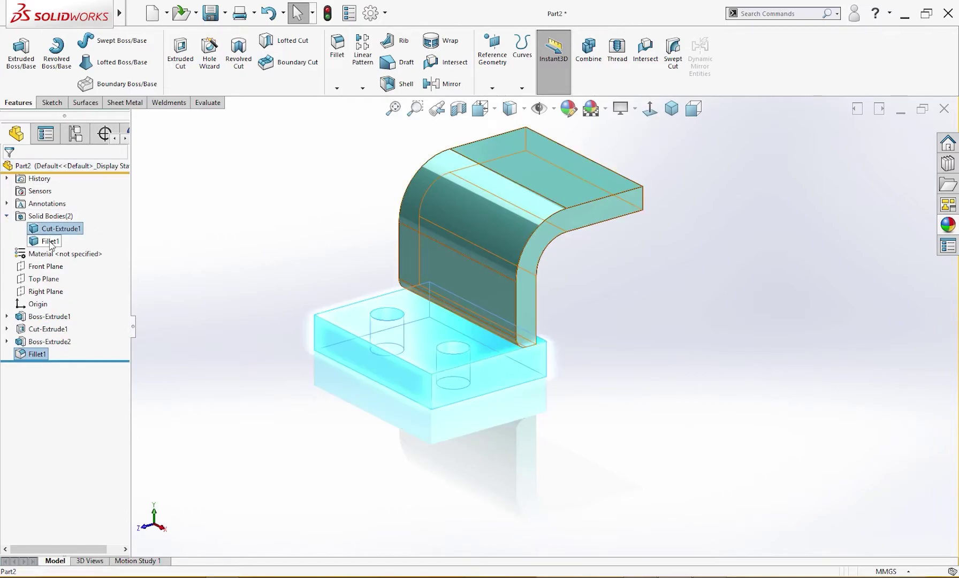
{"action": "left_click", "coordinate": [49, 241], "text": "ctrl"}
{"action": "right_click", "coordinate": [50, 242]}
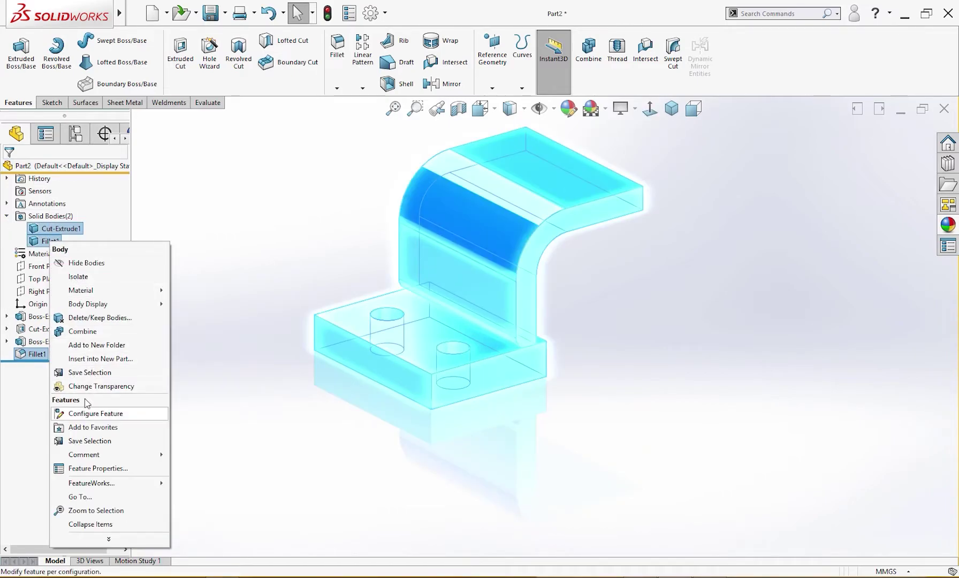
{"action": "left_click", "coordinate": [82, 331]}
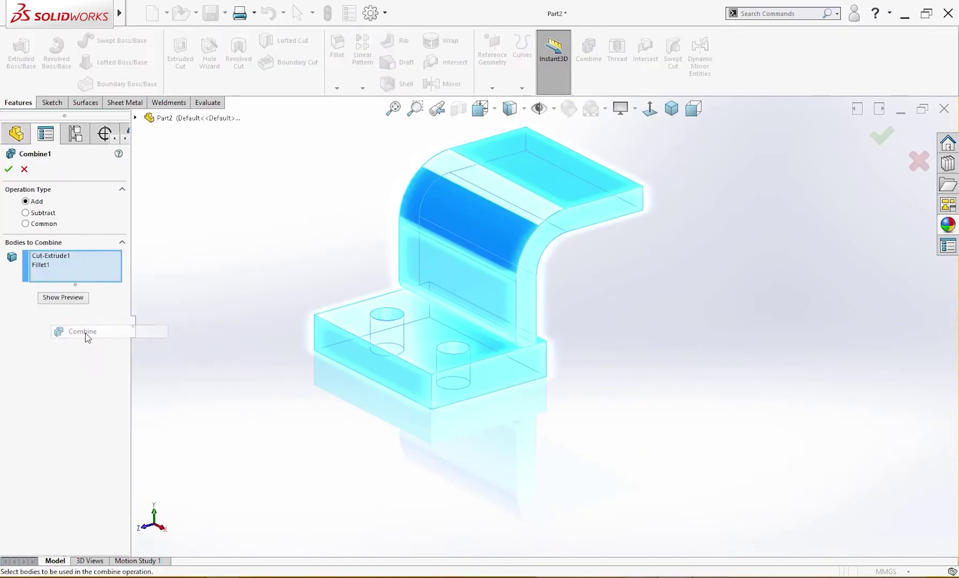
{"action": "left_click", "coordinate": [9, 170]}
Fillet the inner edge between the arm's rear face and the block's top with a 6 mm radius
{"action": "middle_click_drag", "start_coordinate": [204, 304], "coordinate": [139, 321]}
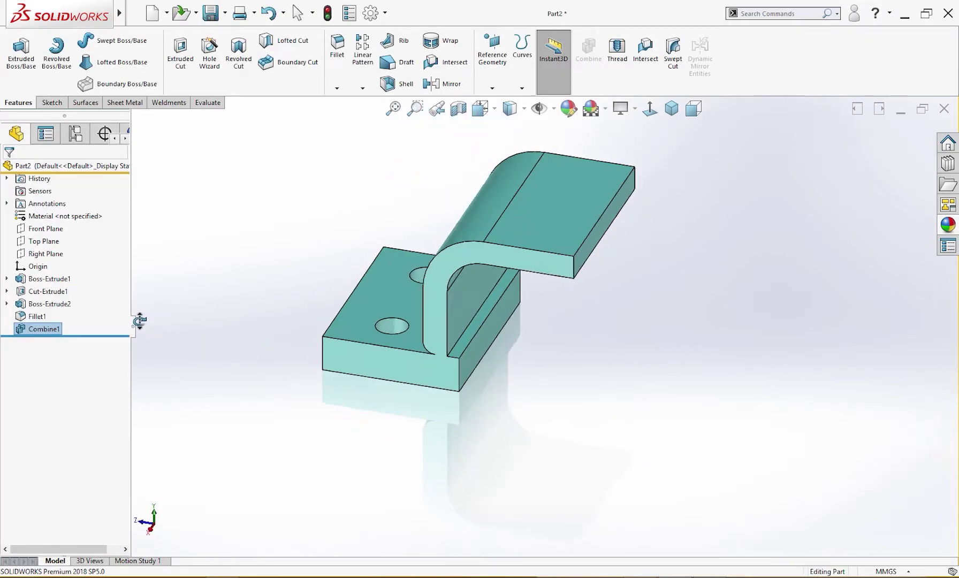
{"action": "left_click", "coordinate": [459, 338]}
{"action": "left_click", "coordinate": [560, 305]}
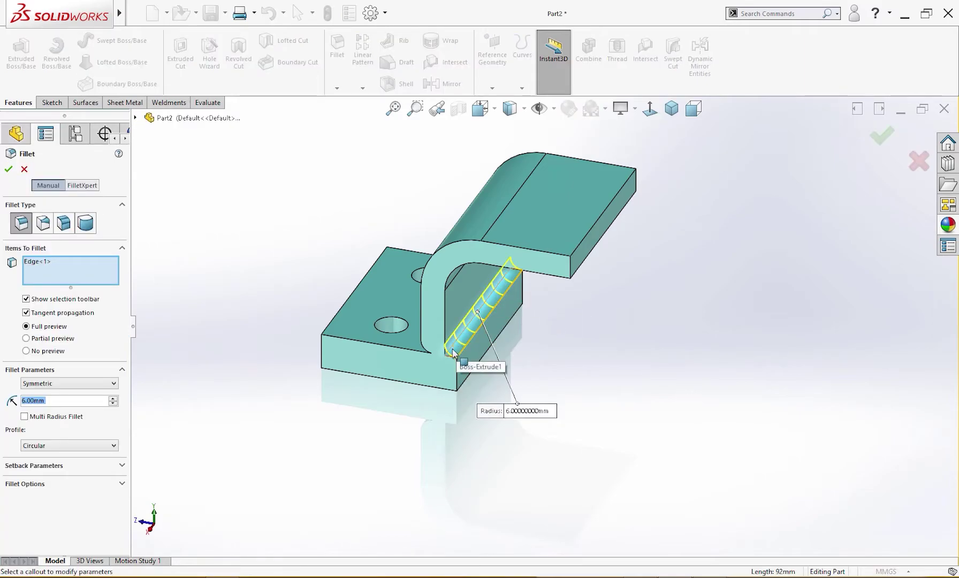
{"action": "left_click", "coordinate": [9, 170]}
Sketch an 80 mm diameter circle on the arm's flat top face, centred on the midpoint of its free end edge
{"action": "mouse_move", "coordinate": [189, 270]}
{"action": "middle_mouse_down"}
{"action": "mouse_move", "coordinate": [289, 324]}
{"action": "mouse_move", "coordinate": [358, 325]}
{"action": "mouse_move", "coordinate": [407, 300]}
{"action": "middle_mouse_up"}
{"action": "left_click", "coordinate": [533, 239]}
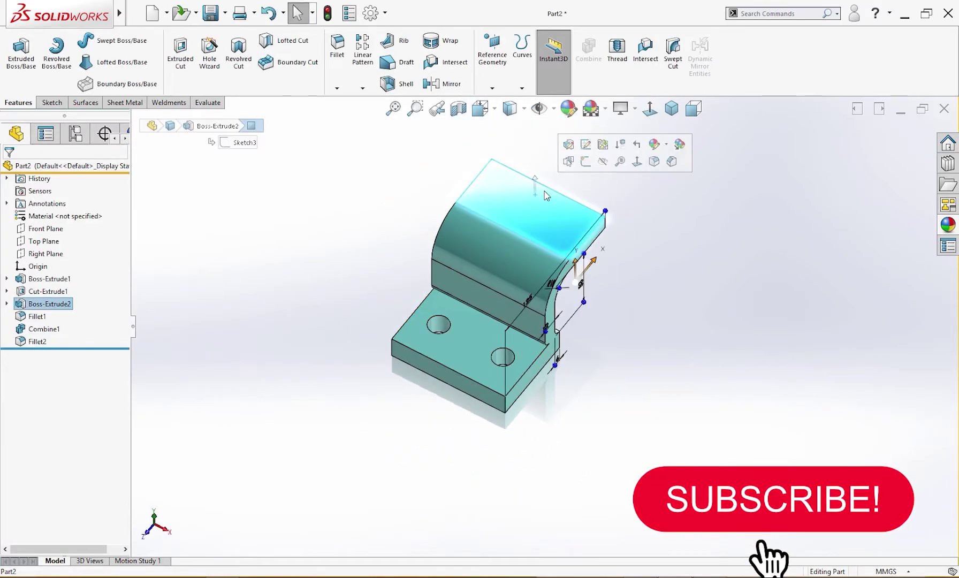
{"action": "left_click", "coordinate": [587, 161]}
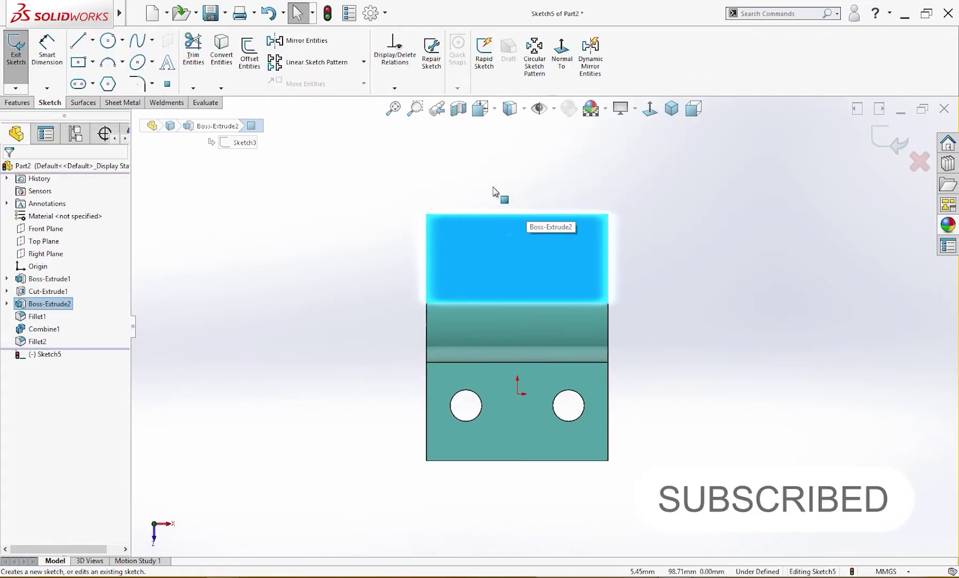
{"action": "right_click_drag", "start_coordinate": [470, 171], "coordinate": [434, 187]}
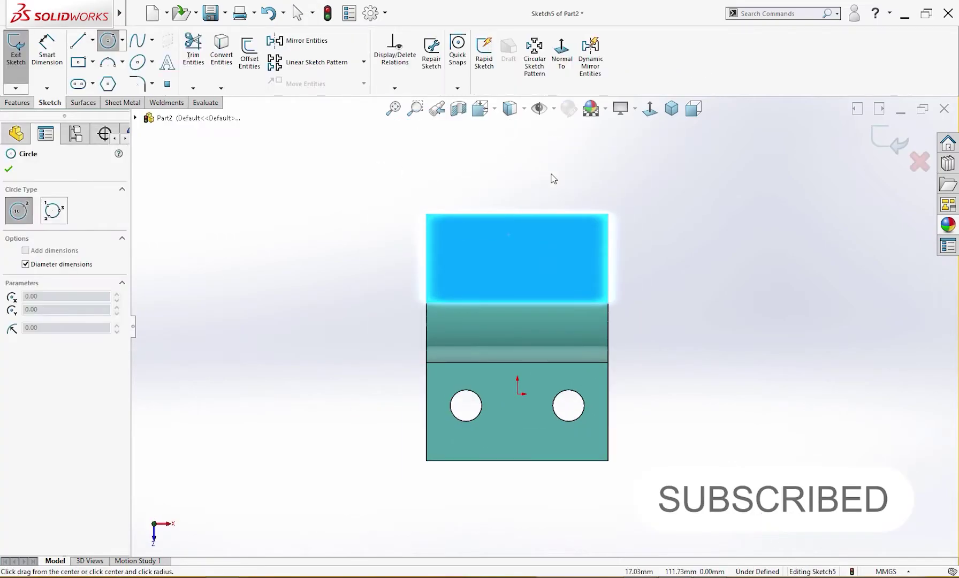
{"action": "left_click", "coordinate": [518, 214]}
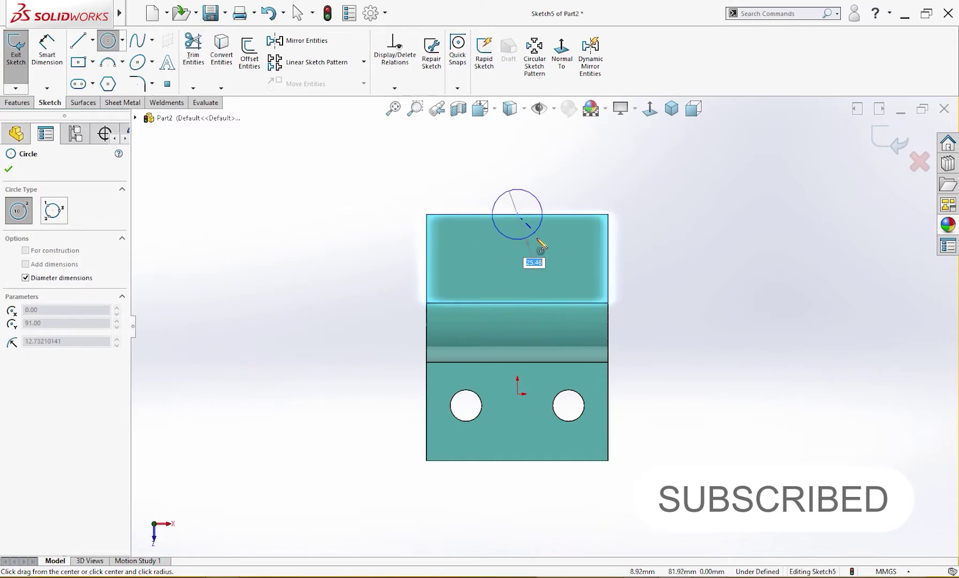
{"action": "type", "text": "80"}
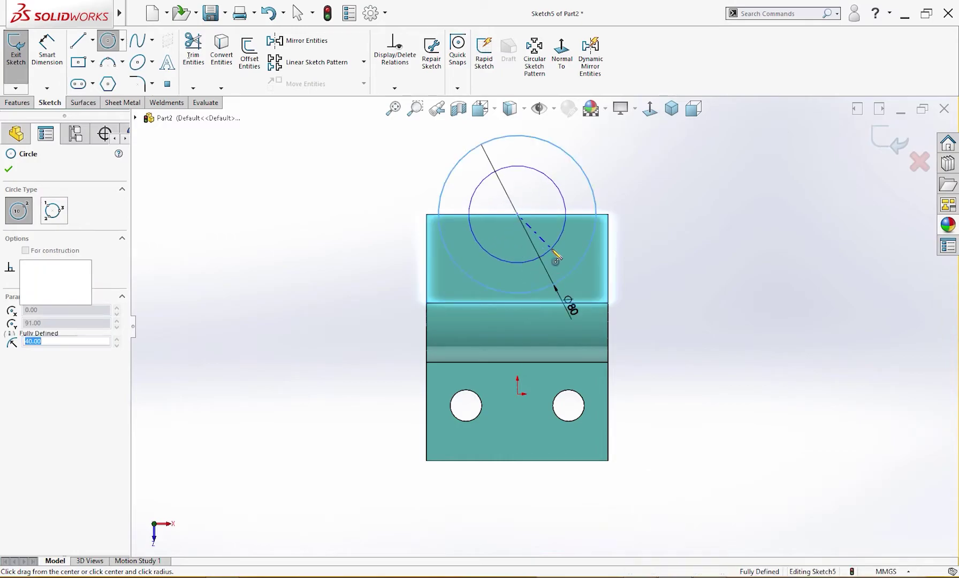
{"action": "key", "text": "Return"}
Add a concentric 40 mm diameter circle inside the 80 mm circle
{"action": "left_click", "coordinate": [517, 215]}
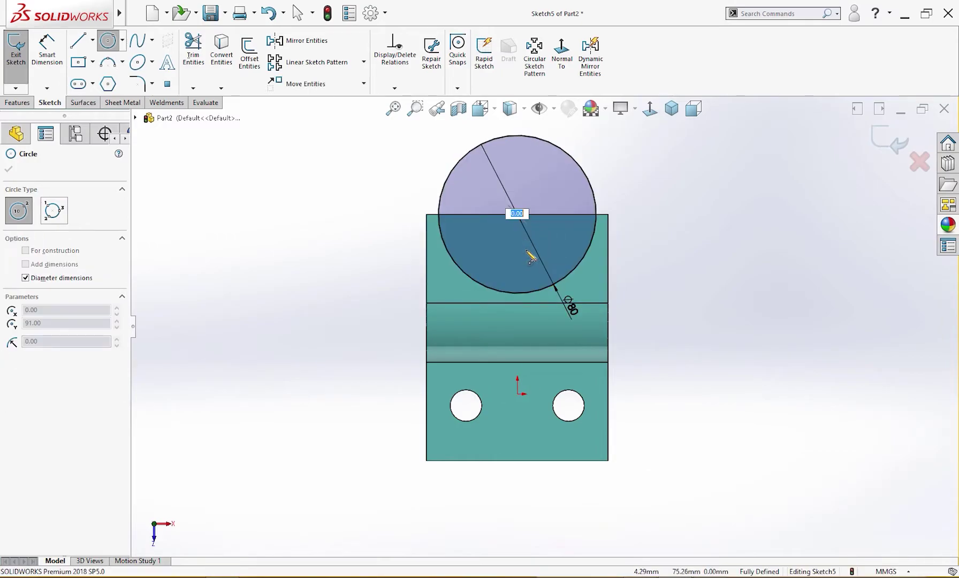
{"action": "type", "text": "40"}
{"action": "key", "text": "Return"}
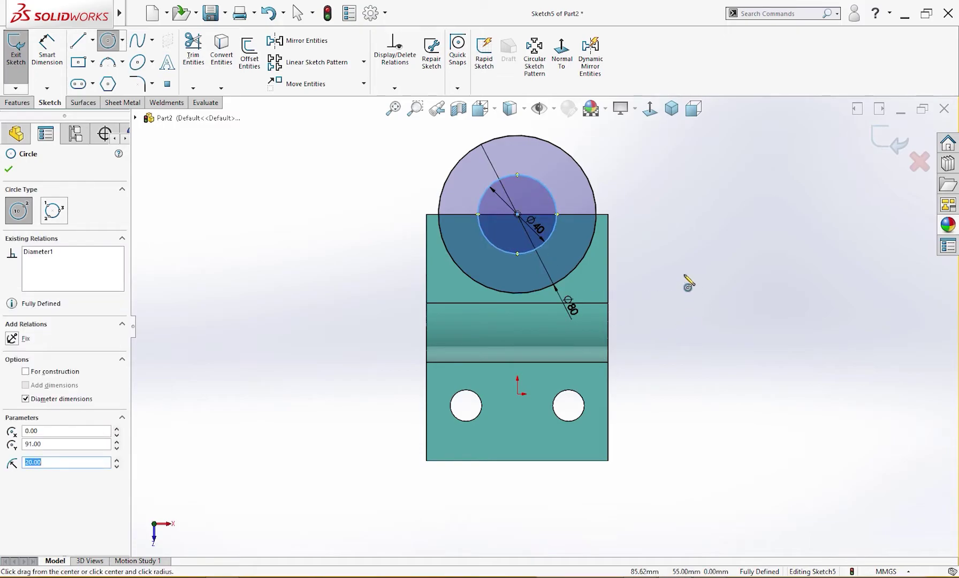
{"action": "key", "text": "Escape"}
Set up a boss extrusion of the circle sketch with the 80 mm circle as the selected contour
{"action": "key", "text": "s"}
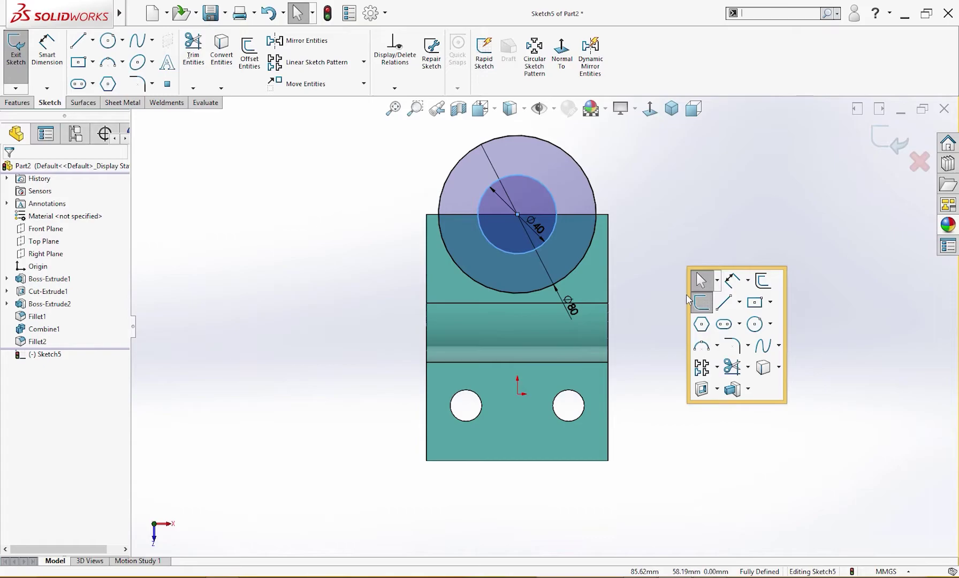
{"action": "left_click", "coordinate": [733, 390]}
{"action": "left_click", "coordinate": [703, 390]}
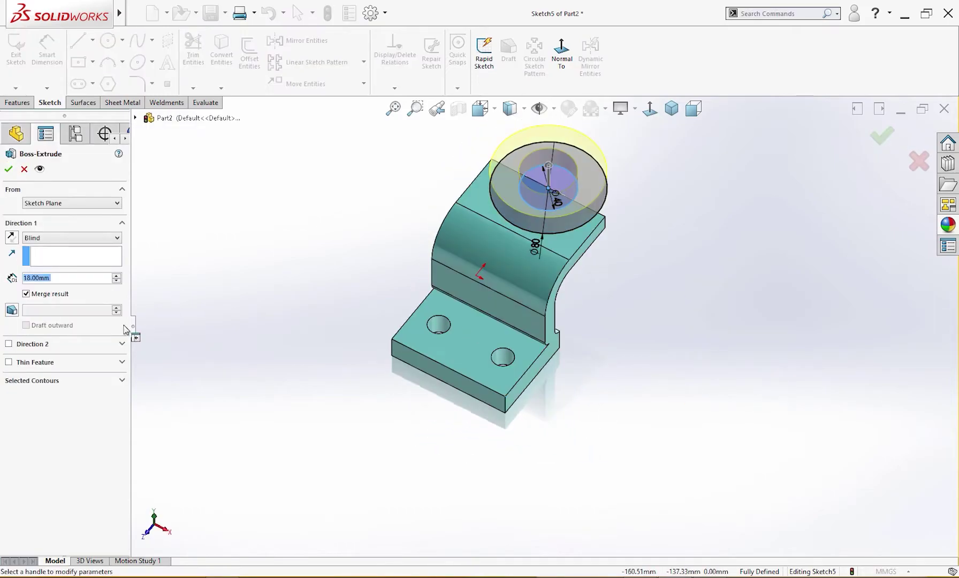
{"action": "left_click", "coordinate": [68, 381]}
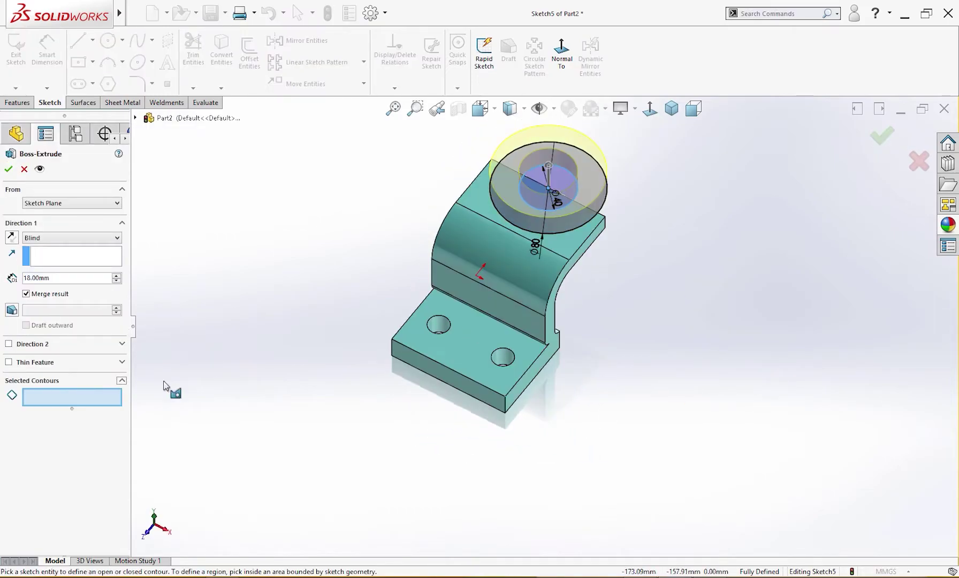
{"action": "left_click", "coordinate": [558, 234]}
{"action": "middle_click_drag", "start_coordinate": [313, 314], "coordinate": [278, 268]}
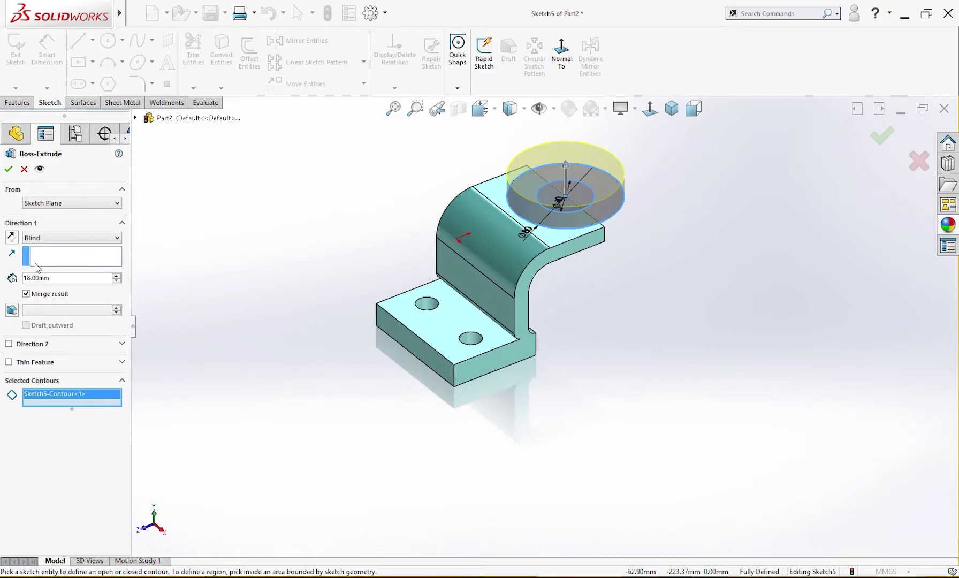
Extrude the selected contour 55 mm upward, starting at a reversed offset 18 mm below the sketch plane
{"action": "left_click", "coordinate": [50, 209]}
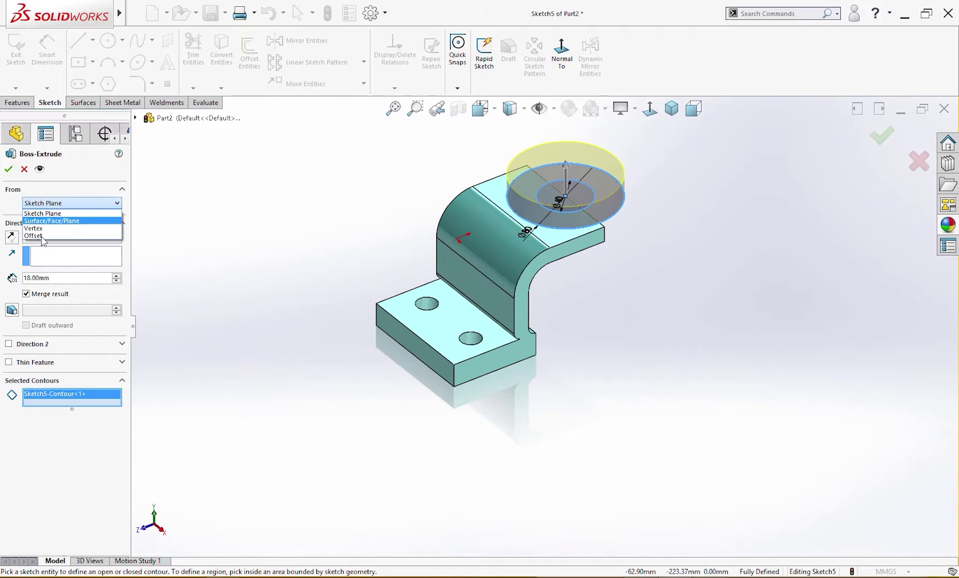
{"action": "left_click", "coordinate": [49, 235]}
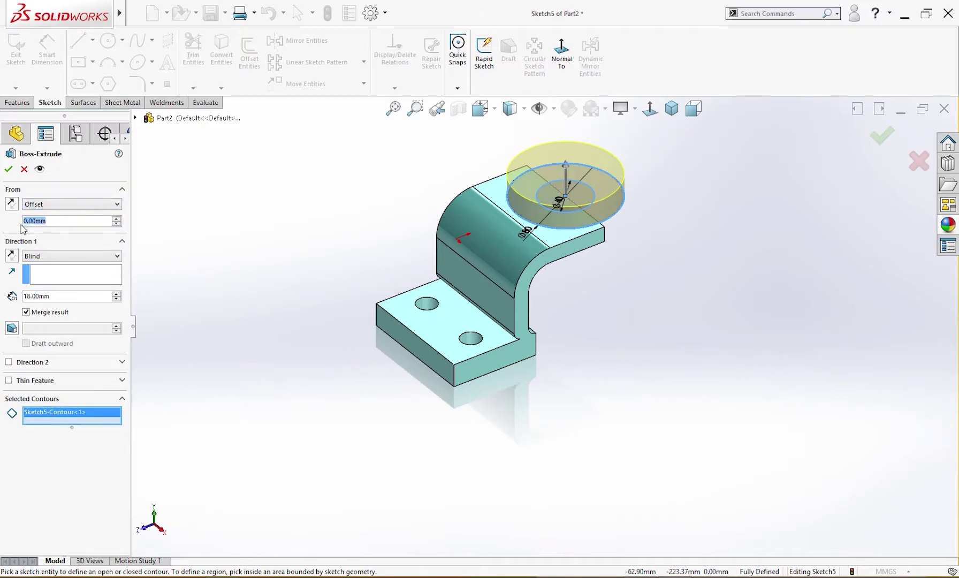
{"action": "type", "text": "18"}
{"action": "key", "text": "Return"}
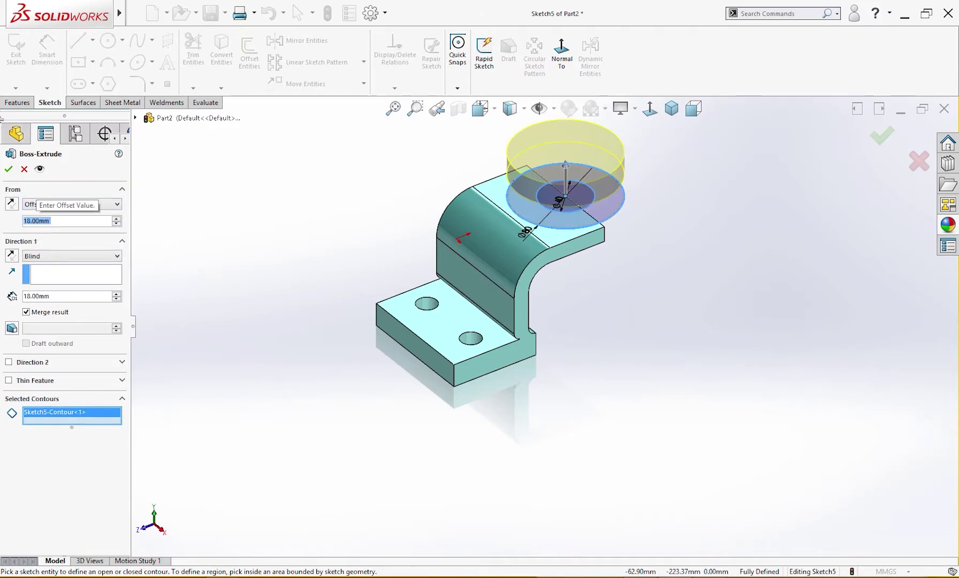
{"action": "key", "text": "ctrl+4"}
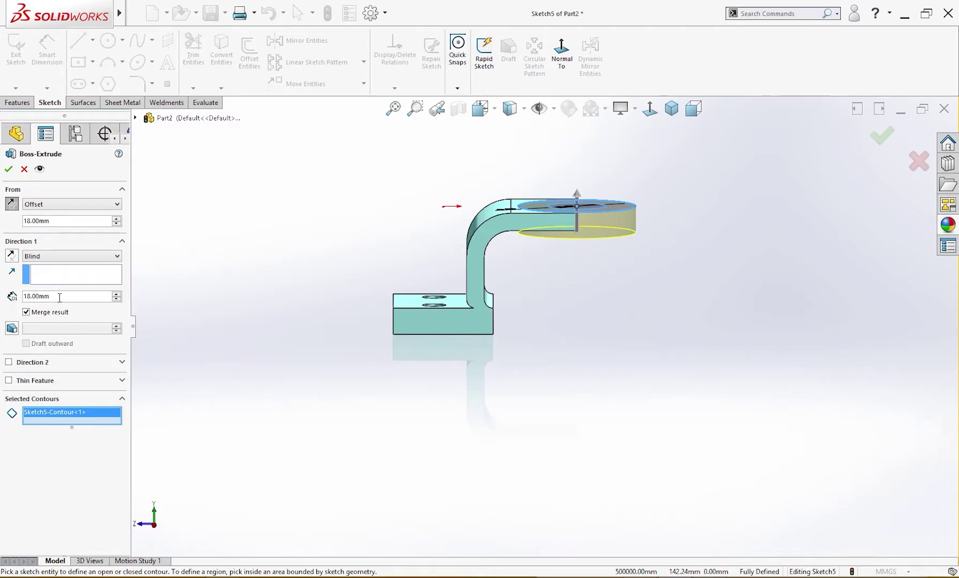
{"action": "left_click_drag", "start_coordinate": [59, 298], "coordinate": [2, 288]}
{"action": "type", "text": "55"}
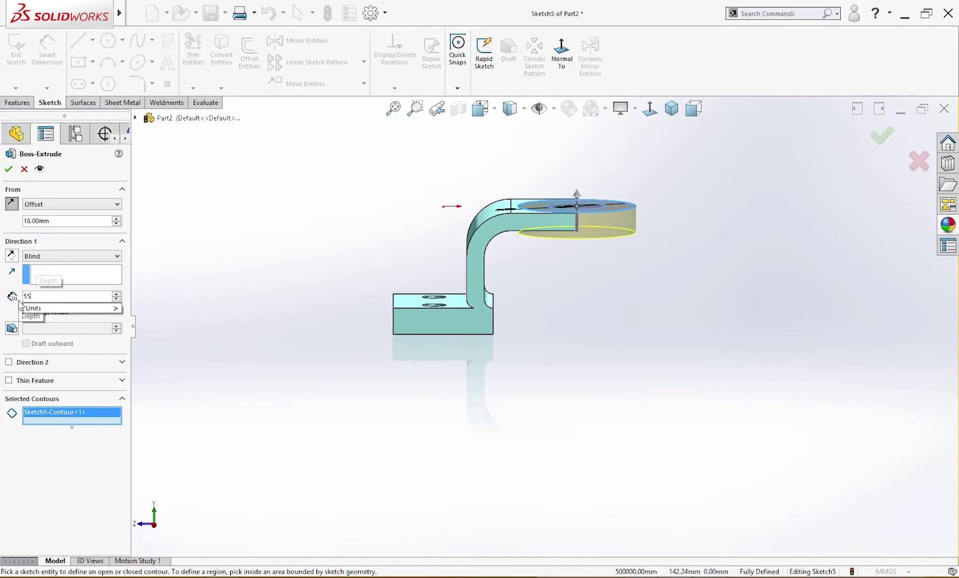
{"action": "key", "text": "Return"}
{"action": "left_click", "coordinate": [9, 169]}
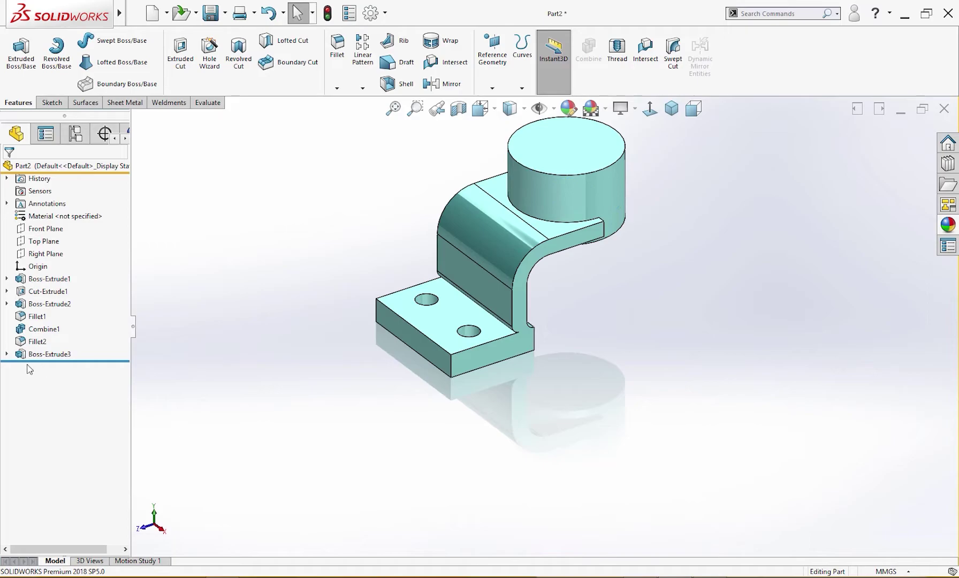
{"action": "left_click", "coordinate": [7, 355]}
{"action": "left_click", "coordinate": [7, 354]}
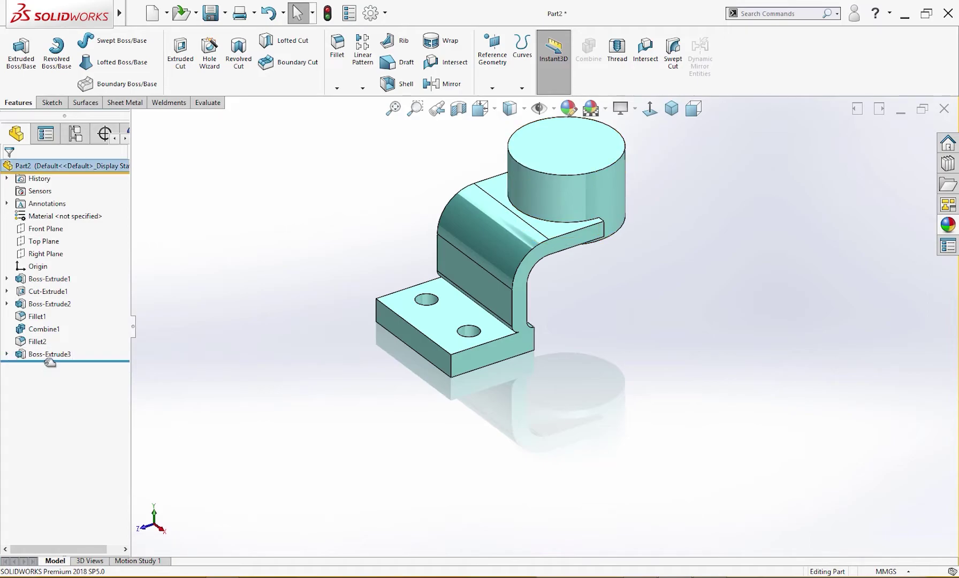
Set up an extruded cut from the boss's circle sketch with only the inner 40 mm circle as the selected contour
{"action": "left_click", "coordinate": [7, 354]}
{"action": "left_click", "coordinate": [47, 367]}
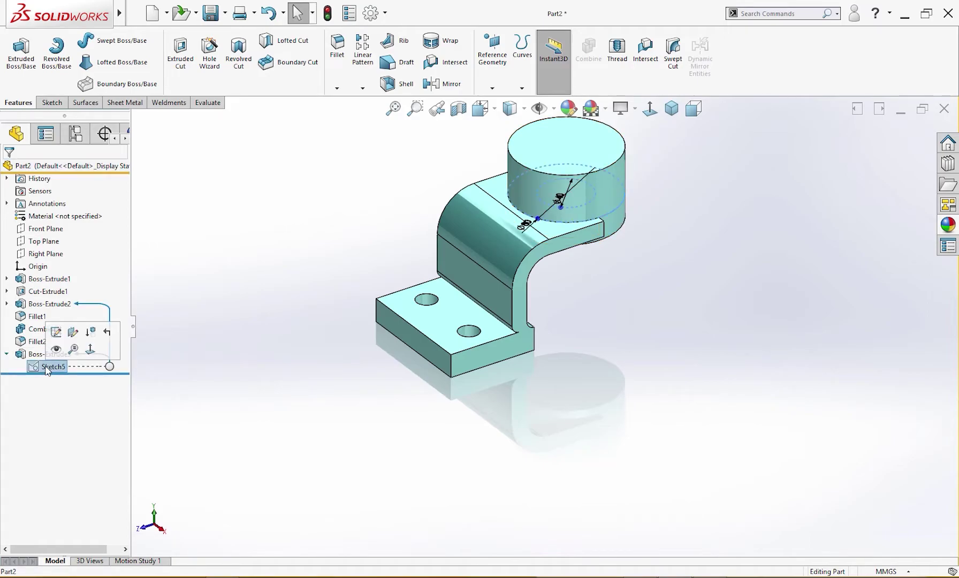
{"action": "left_click", "coordinate": [179, 50]}
{"action": "left_click", "coordinate": [33, 382]}
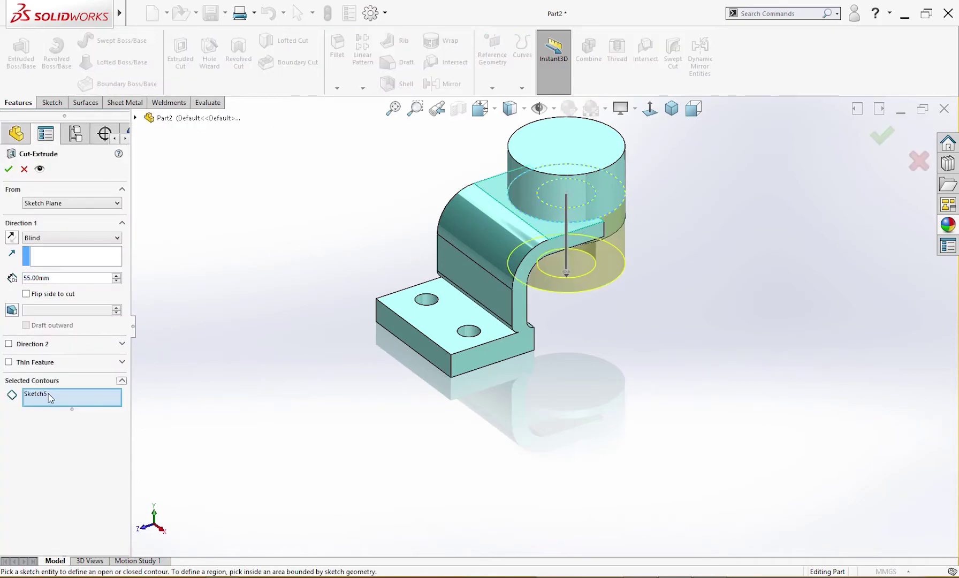
{"action": "right_click", "coordinate": [49, 401]}
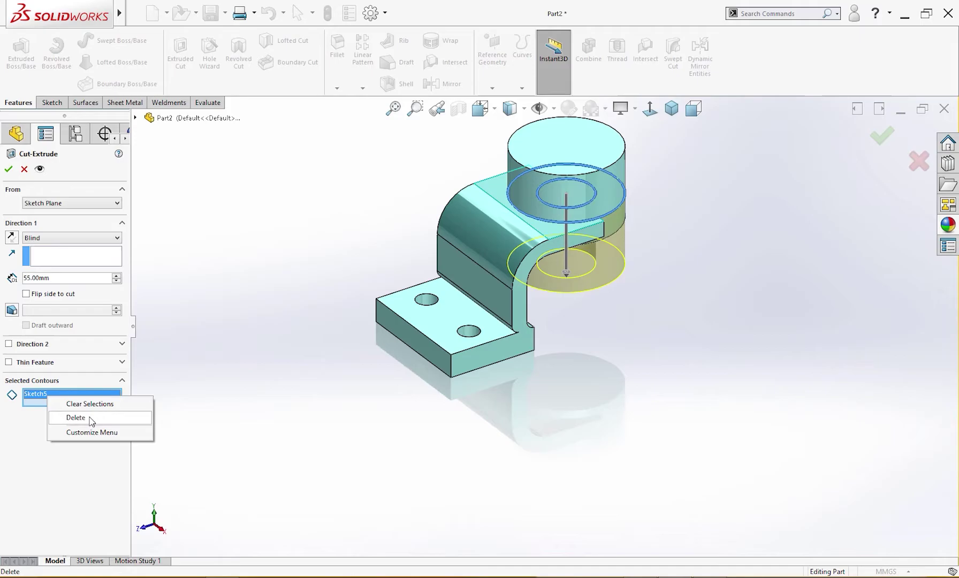
{"action": "left_click", "coordinate": [90, 418]}
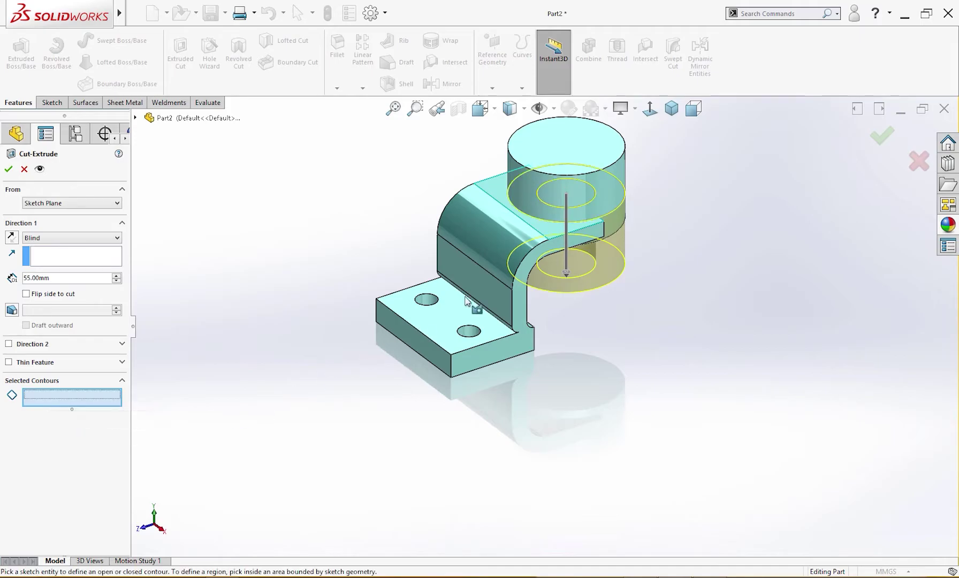
{"action": "left_click", "coordinate": [587, 205]}
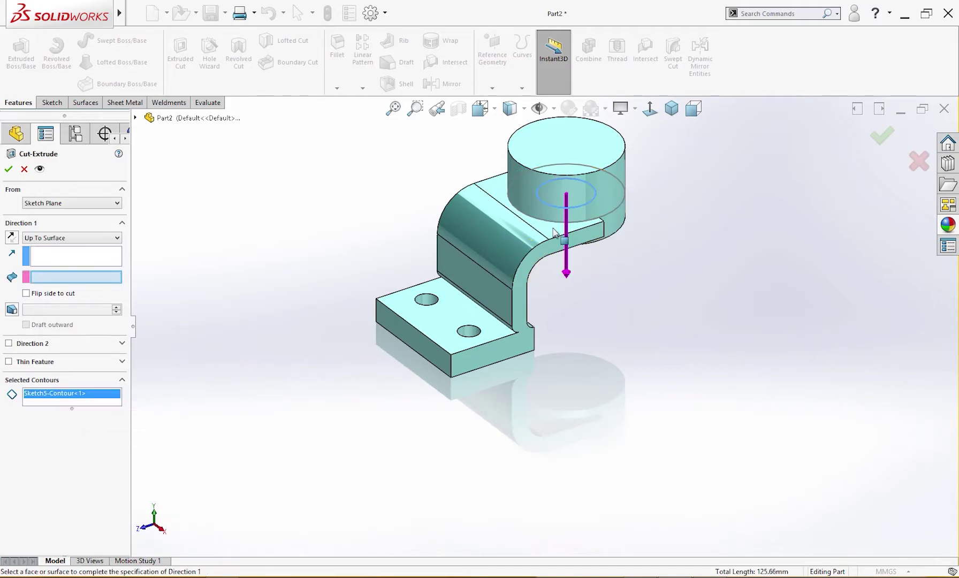
Cut the 40 mm bore through the boss and arm using the Through All - Both end condition
{"action": "left_click", "coordinate": [51, 241]}
{"action": "left_click", "coordinate": [51, 262]}
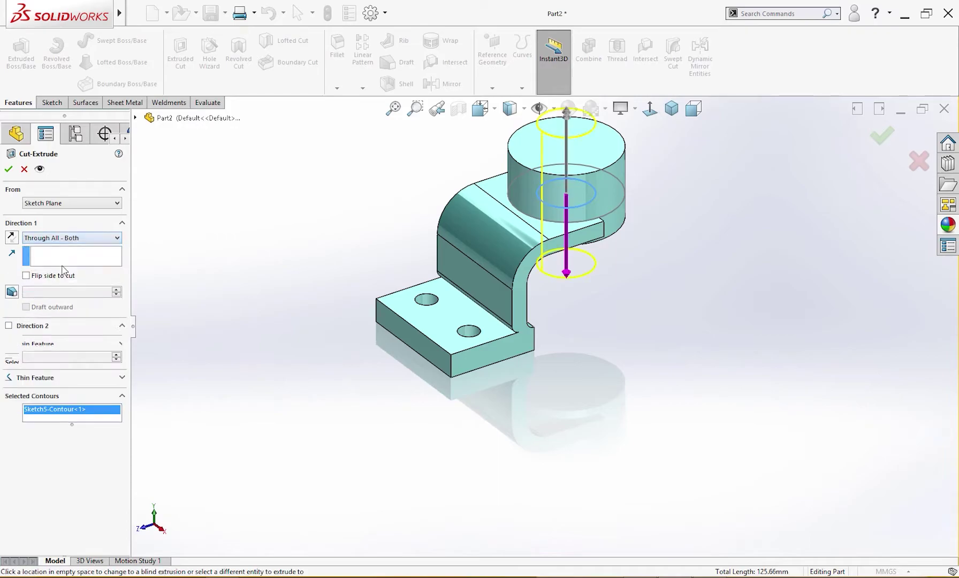
{"action": "left_click", "coordinate": [9, 169]}
{"action": "middle_click_drag", "start_coordinate": [144, 250], "coordinate": [184, 381]}
{"action": "key", "text": "Escape"}
{"action": "scroll", "coordinate": [225, 236], "scroll_direction": "down", "scroll_amount": 3}
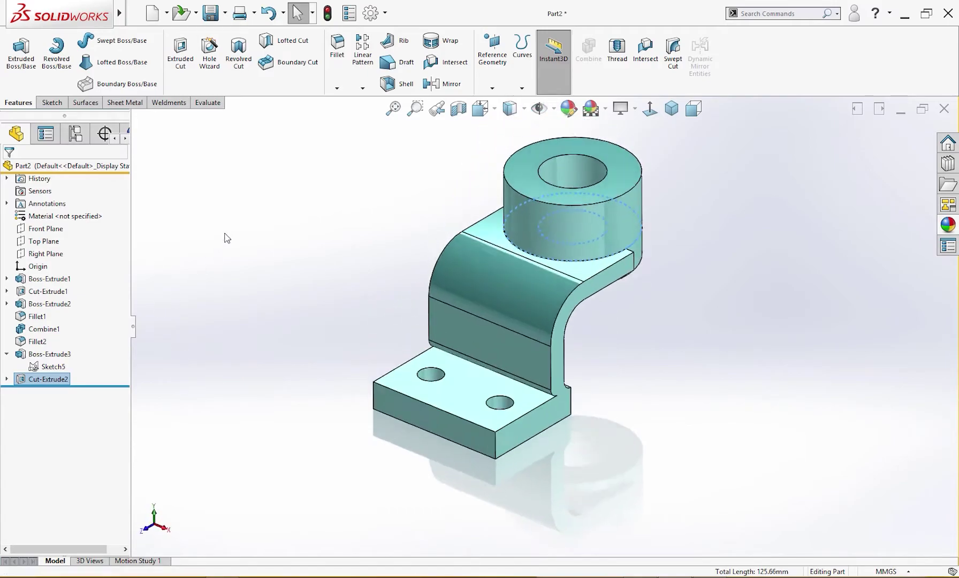
On the Right Plane, sketch a vertical line about 28 mm up from the arm's top edge inside the boss, and a horizontal line about 48 mm outward
{"action": "middle_click_drag", "start_coordinate": [254, 275], "coordinate": [180, 238]}
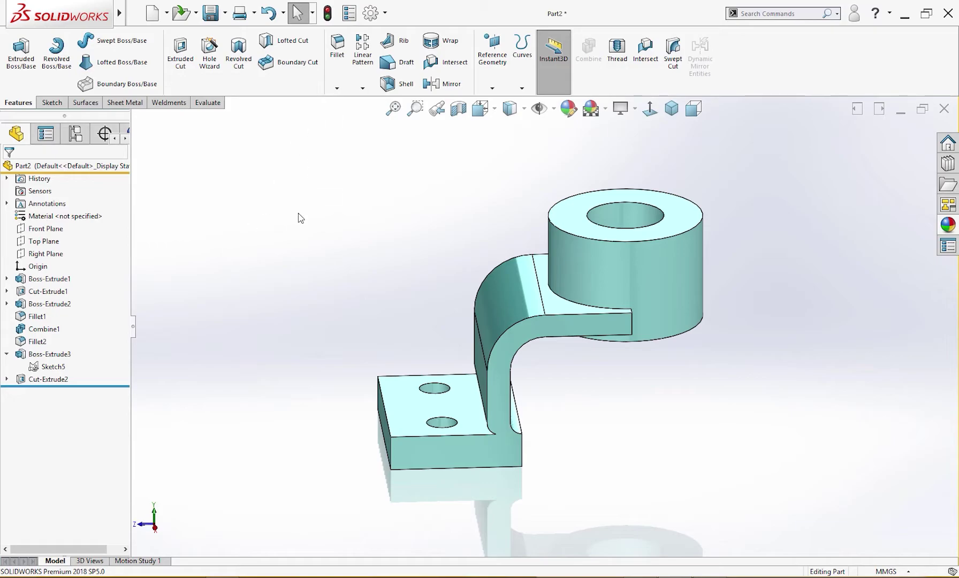
{"action": "left_click", "coordinate": [63, 253]}
{"action": "key", "text": "ctrl+8"}
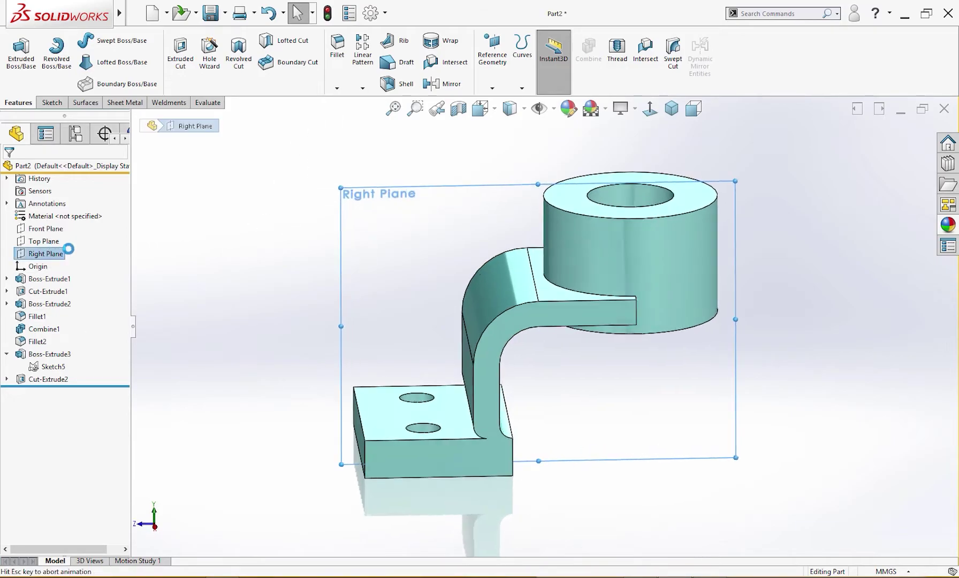
{"action": "mouse_move", "coordinate": [514, 211]}
{"action": "right_mouse_down"}
{"action": "mouse_move", "coordinate": [497, 226]}
{"action": "mouse_move", "coordinate": [542, 224]}
{"action": "right_mouse_up"}
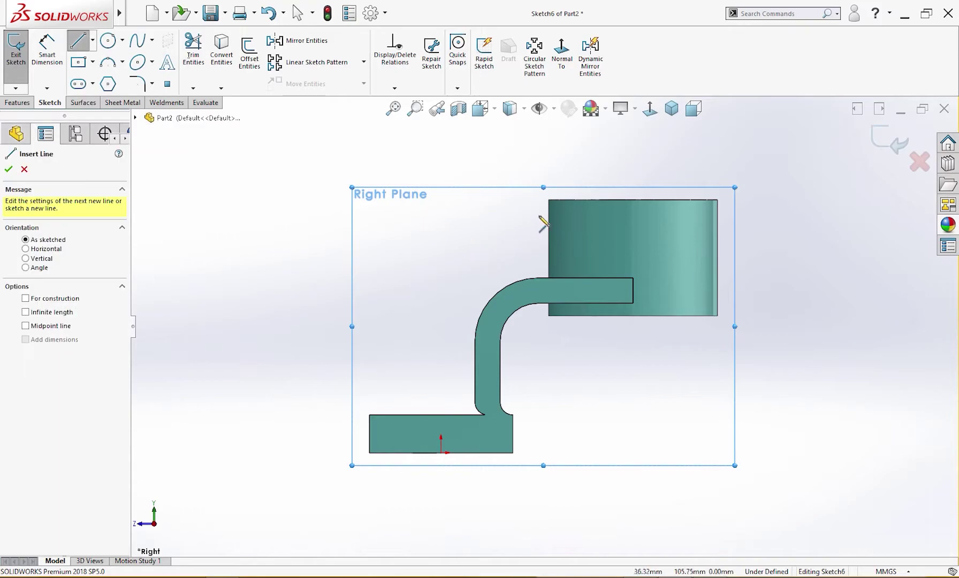
{"action": "left_click", "coordinate": [556, 277]}
{"action": "left_click", "coordinate": [554, 219]}
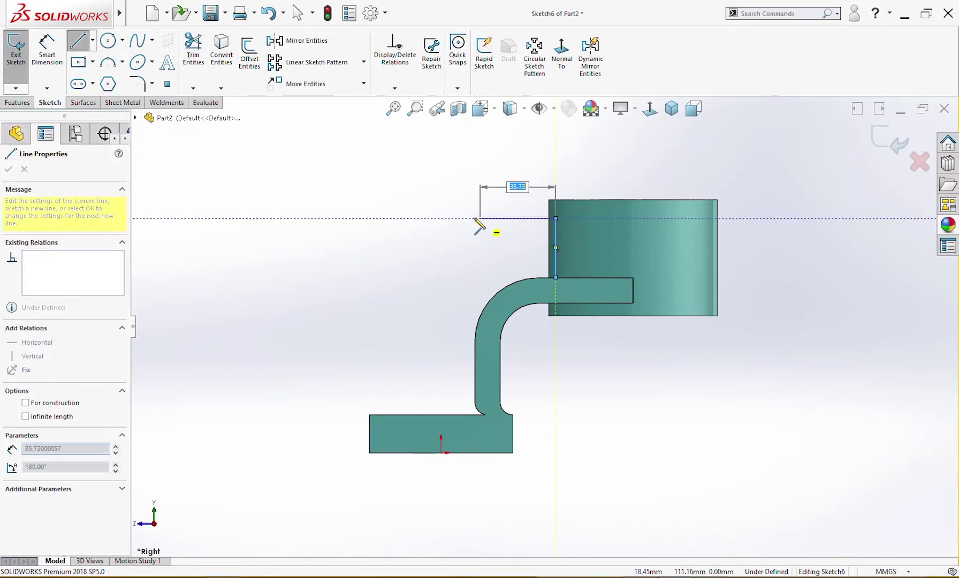
{"action": "left_click", "coordinate": [455, 218]}
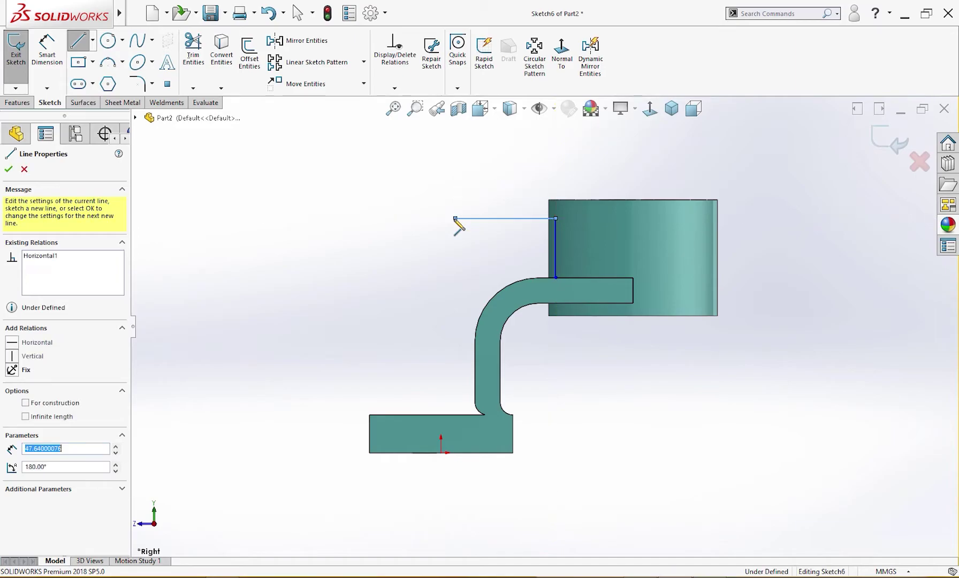
{"action": "key", "text": "Escape"}
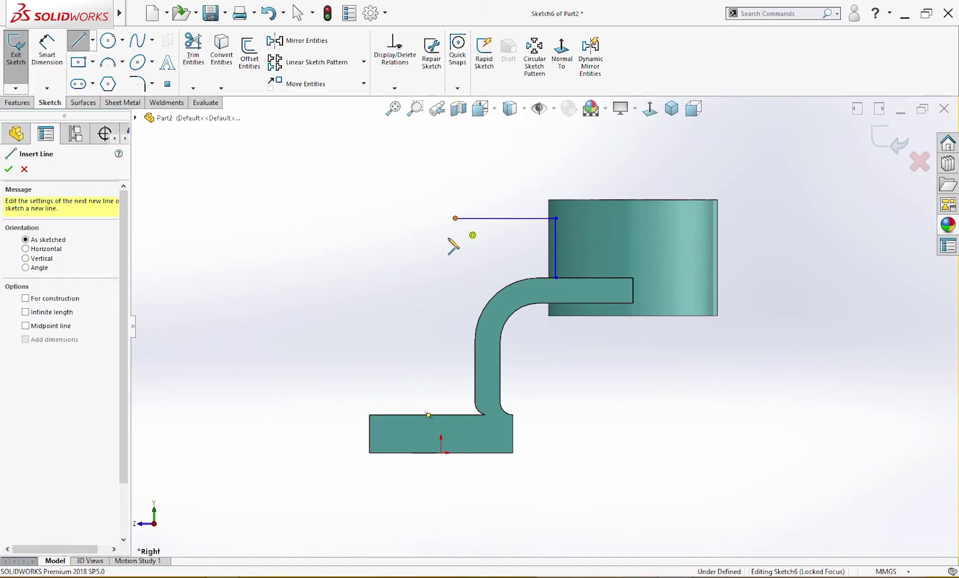
Sketch a slanted line about 102 mm long from the horizontal line's free end to the base plate's outer upper corner
{"action": "left_click", "coordinate": [455, 219]}
{"action": "left_click", "coordinate": [369, 415]}
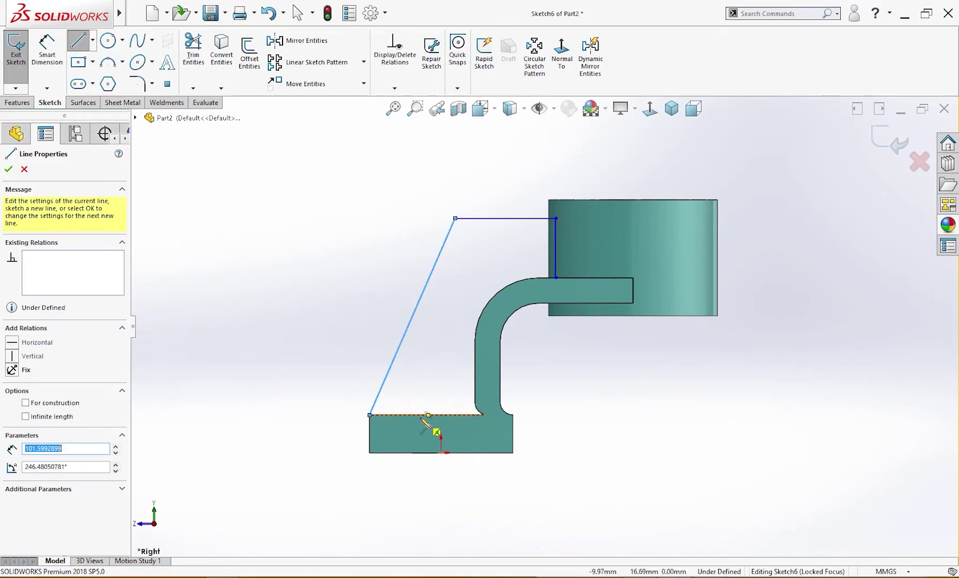
{"action": "key", "text": "Escape"}
Dimension the distance from the boss's side edge to the upper end of the slanted line as 42 mm
{"action": "scroll", "coordinate": [583, 221], "scroll_direction": "down", "scroll_amount": 2}
{"action": "right_click_drag", "start_coordinate": [462, 333], "coordinate": [463, 280]}
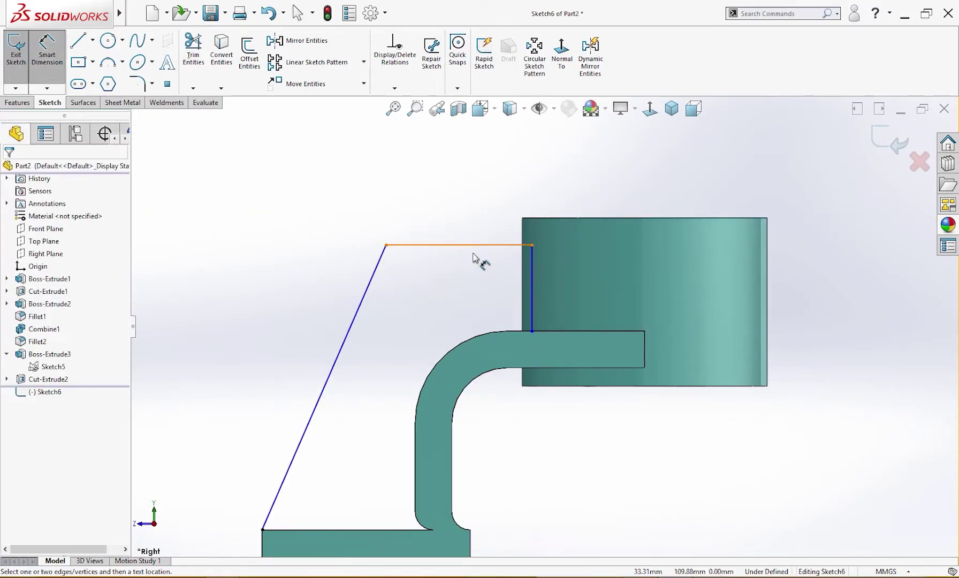
{"action": "left_click", "coordinate": [522, 302]}
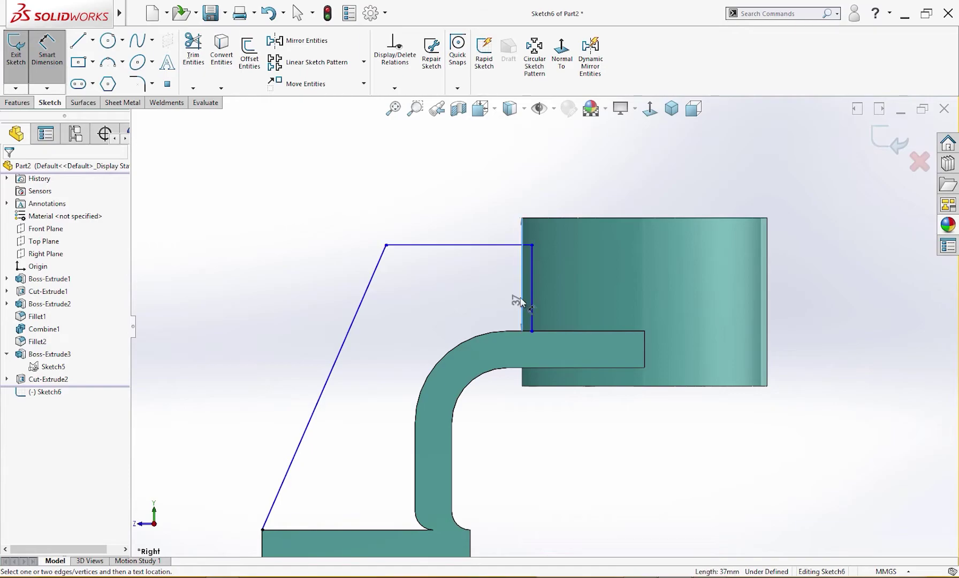
{"action": "left_click", "coordinate": [387, 244]}
{"action": "left_click", "coordinate": [430, 187]}
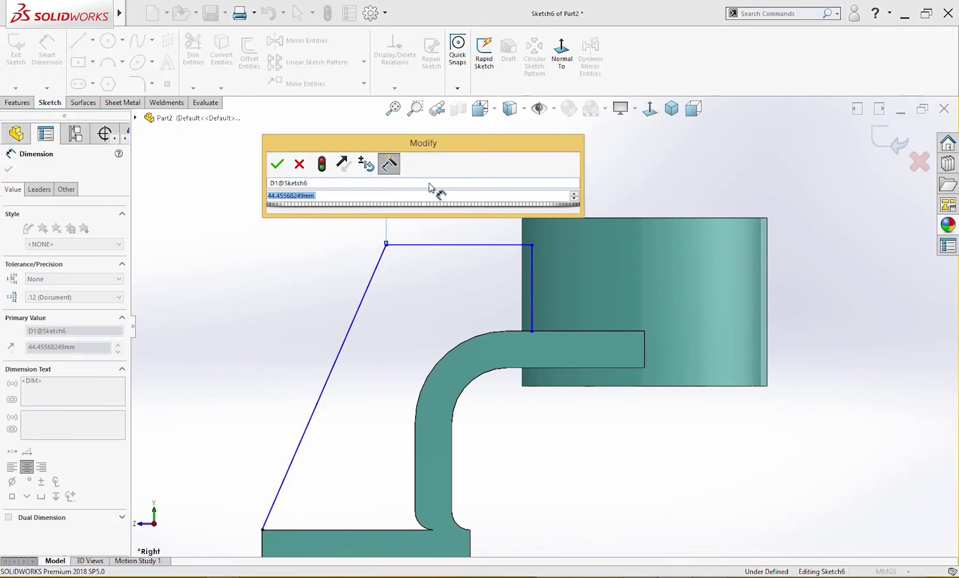
{"action": "type", "text": "42"}
{"action": "key", "text": "Return"}
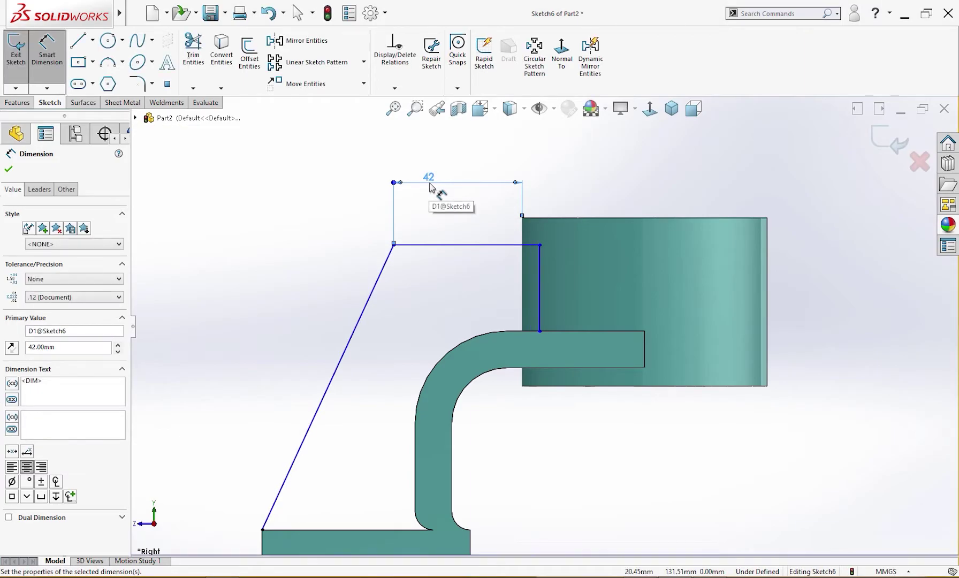
Dimension the horizontal sketch line's length as 44 mm
{"action": "left_click", "coordinate": [482, 245]}
{"action": "left_click", "coordinate": [474, 171]}
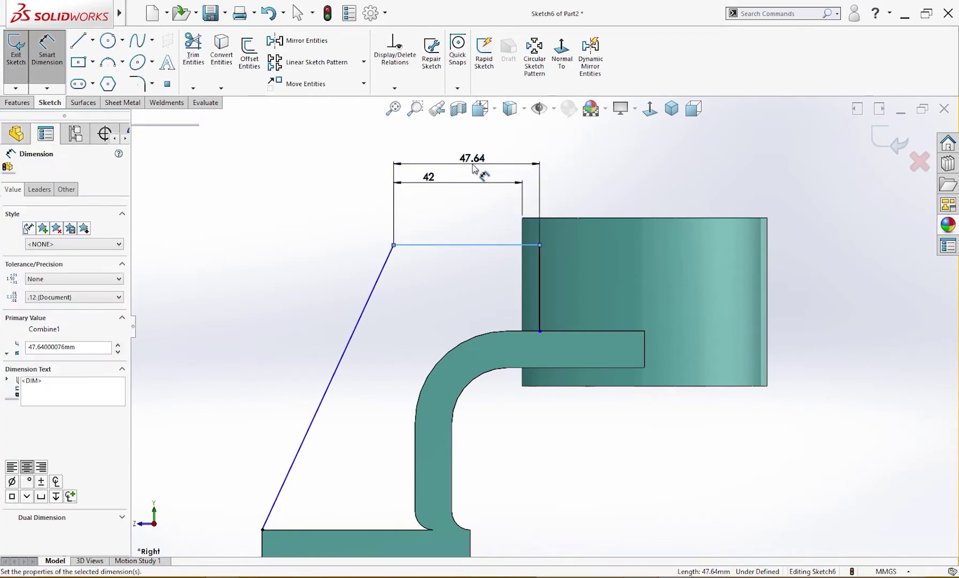
{"action": "type", "text": "44"}
{"action": "key", "text": "Return"}
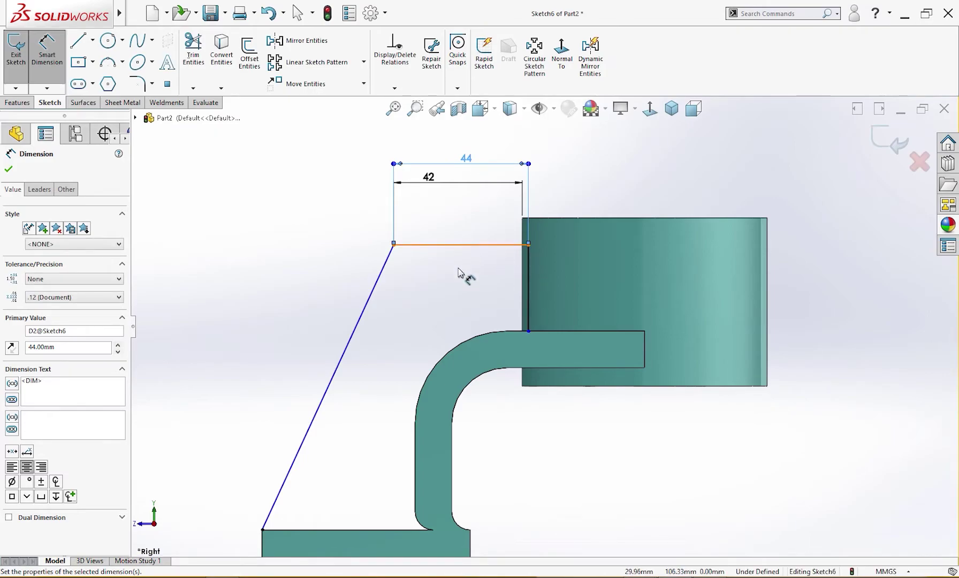
Dimension the vertical sketch line inside the boss as 24 mm long
{"action": "scroll", "coordinate": [461, 290], "scroll_direction": "up", "scroll_amount": 2}
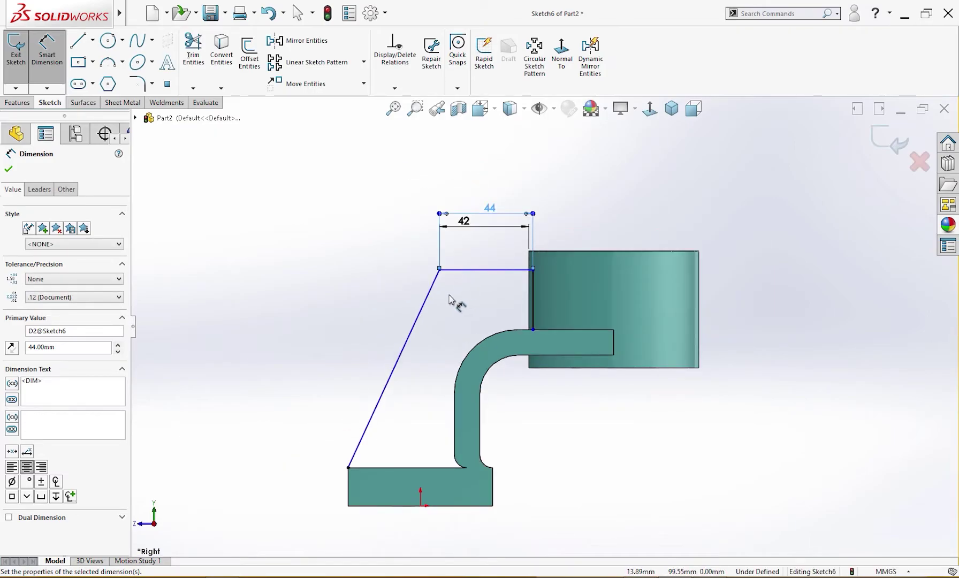
{"action": "left_click", "coordinate": [533, 310]}
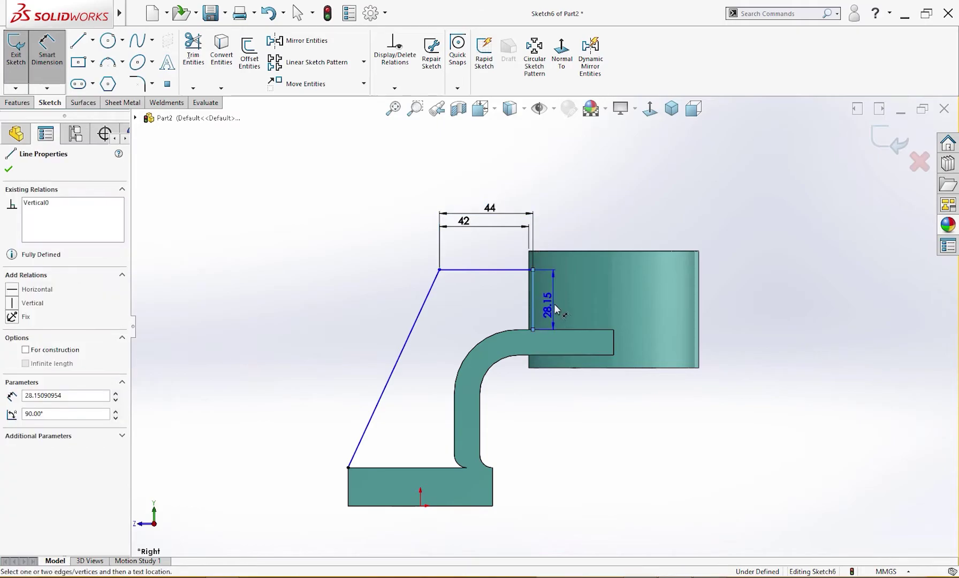
{"action": "left_click", "coordinate": [575, 307]}
{"action": "type", "text": "24"}
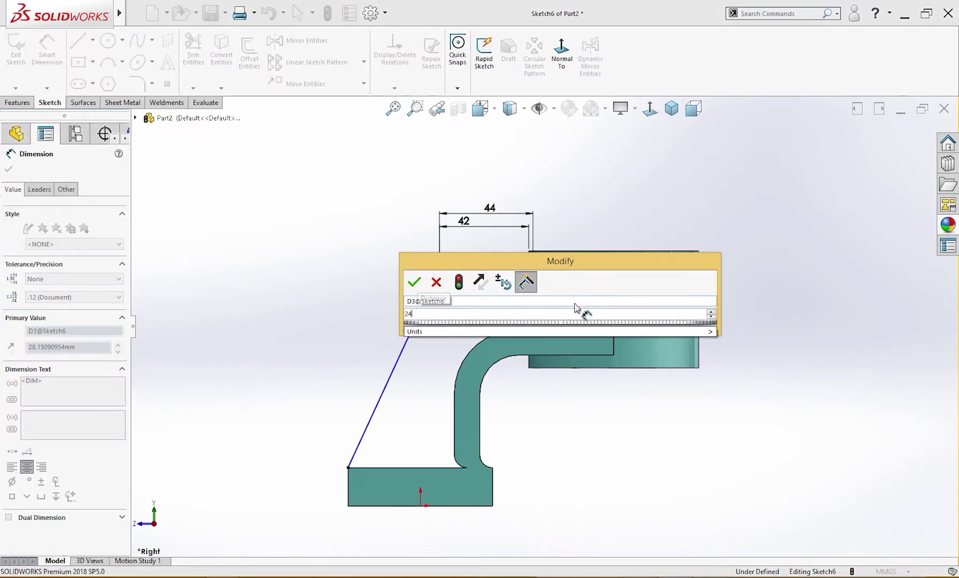
{"action": "key", "text": "Return"}
{"action": "key", "text": "Escape"}
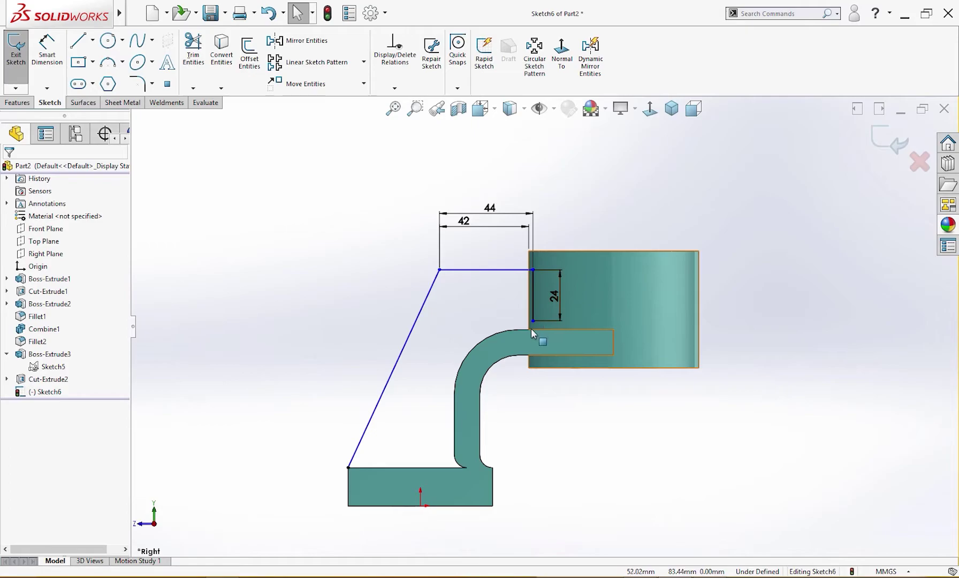
Make the vertical line's lower endpoint coincident with the arm's top edge
{"action": "left_click", "coordinate": [532, 323]}
{"action": "left_click", "coordinate": [524, 328], "text": "ctrl"}
{"action": "left_click", "coordinate": [574, 261]}
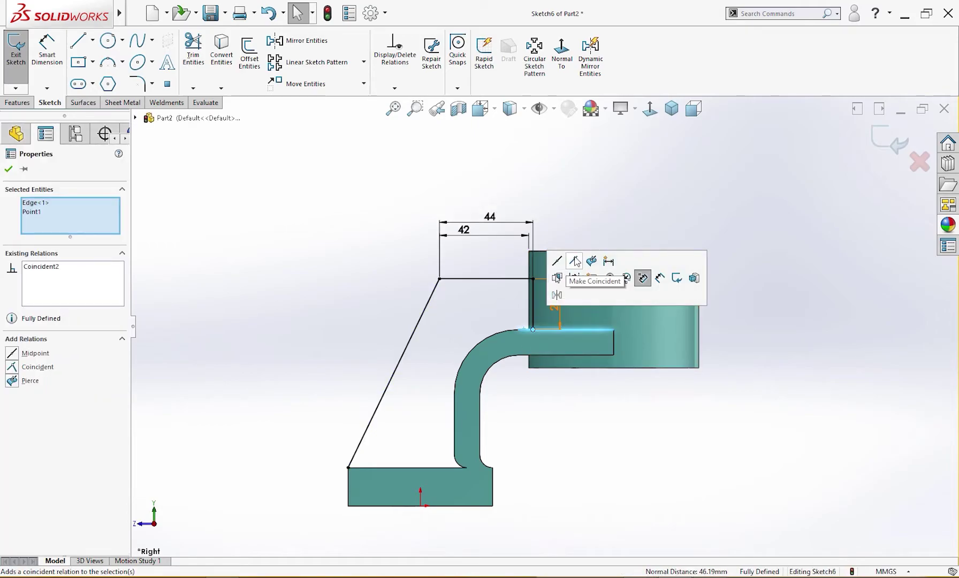
{"action": "left_click", "coordinate": [571, 224]}
Try to create a 14 mm thick rib from the open profile sketch, with the thickness applied to both sides
{"action": "key", "text": "ctrl+7"}
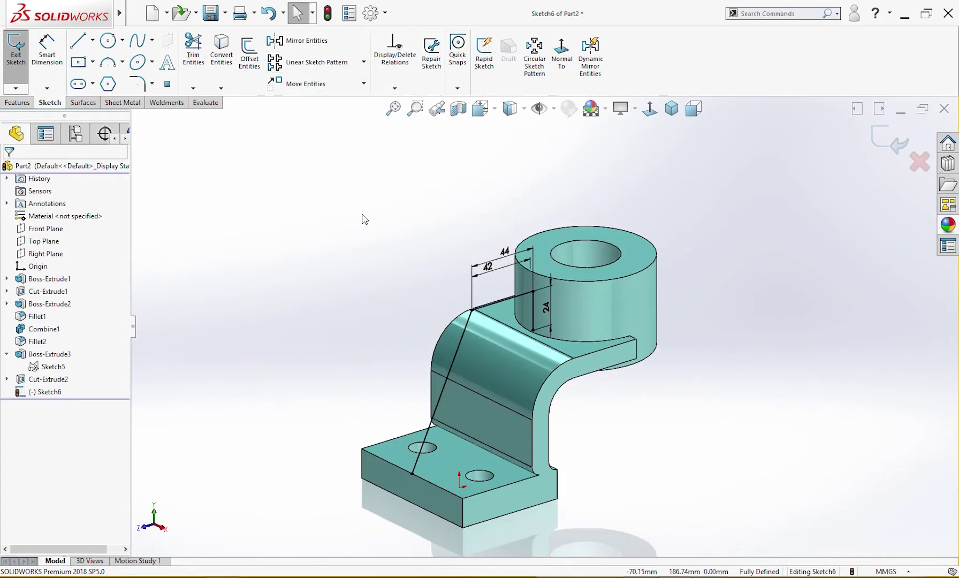
{"action": "left_click", "coordinate": [18, 103]}
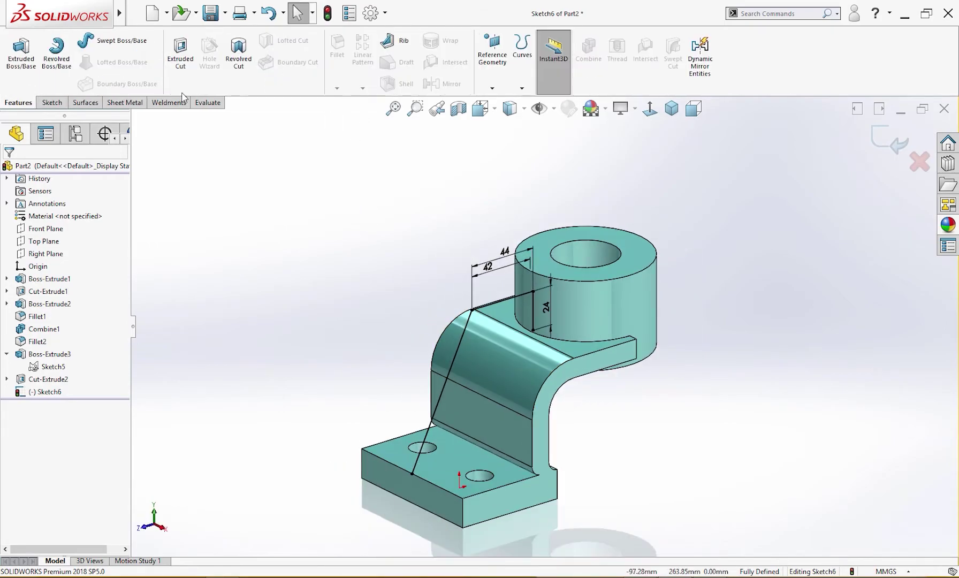
{"action": "left_click", "coordinate": [398, 41]}
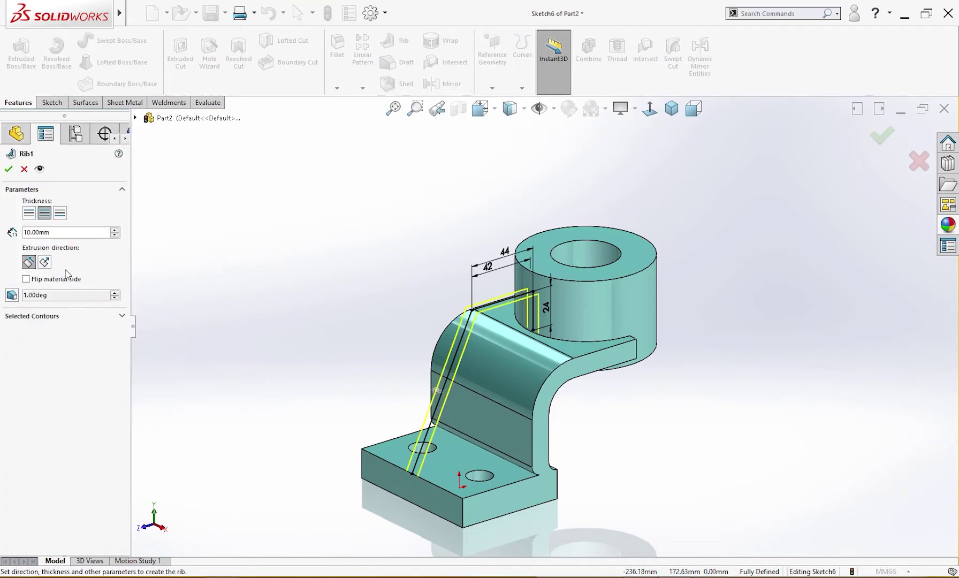
{"action": "double_click", "coordinate": [67, 233]}
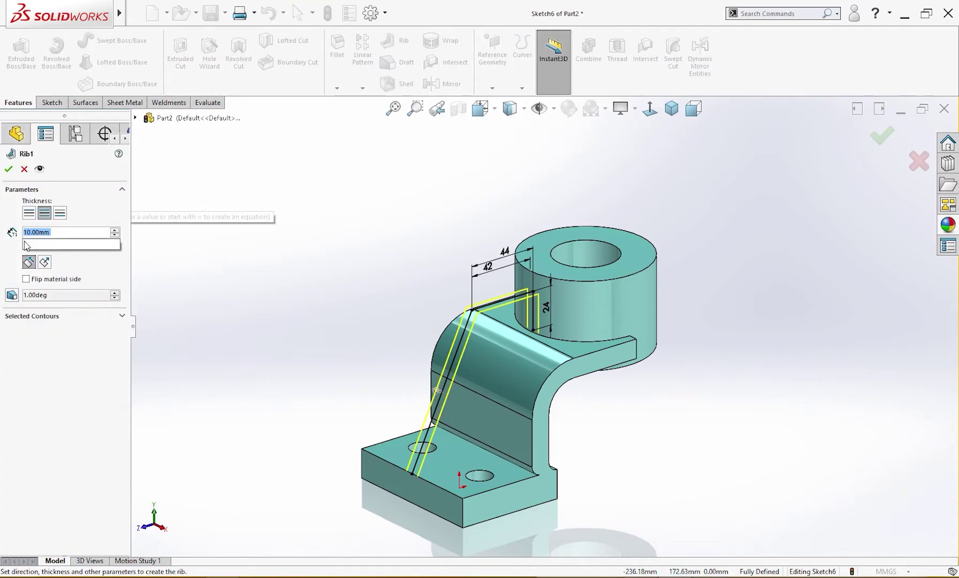
{"action": "type", "text": "14"}
{"action": "key", "text": "Return"}
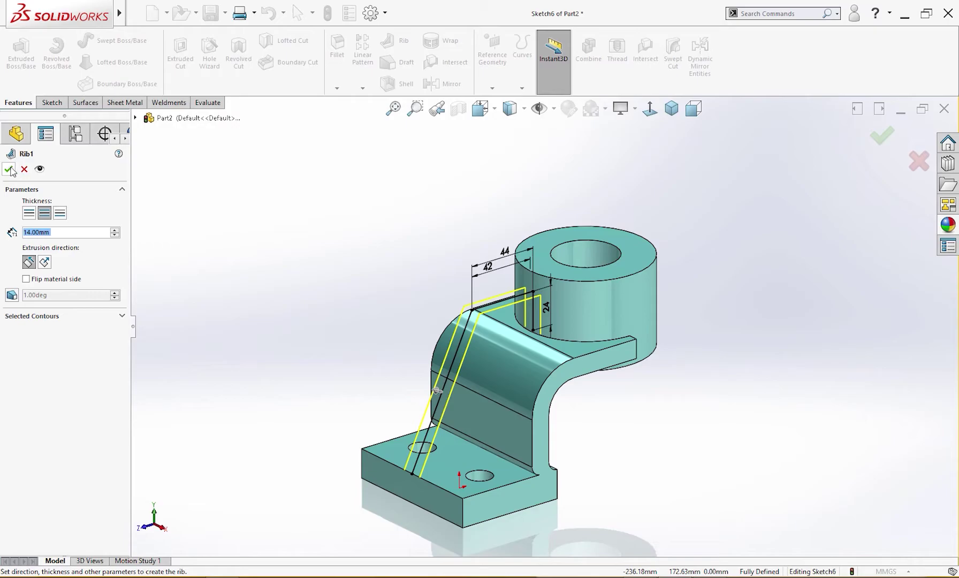
{"action": "left_click", "coordinate": [10, 170]}
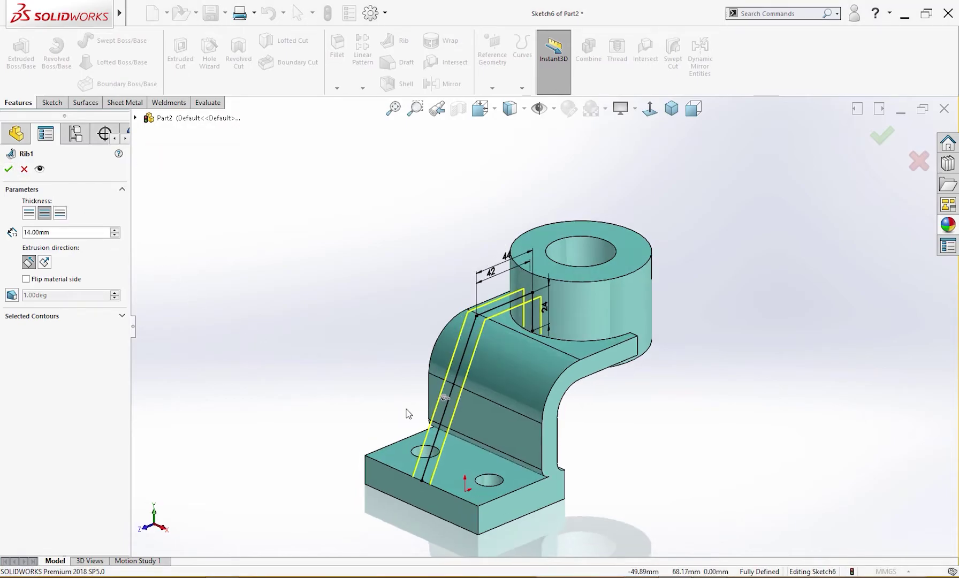
Try to create the 14 mm thick rib with its material side flipped toward the arm
{"action": "left_click", "coordinate": [446, 398]}
{"action": "middle_click_drag", "start_coordinate": [409, 409], "coordinate": [338, 390]}
{"action": "left_click", "coordinate": [9, 171]}
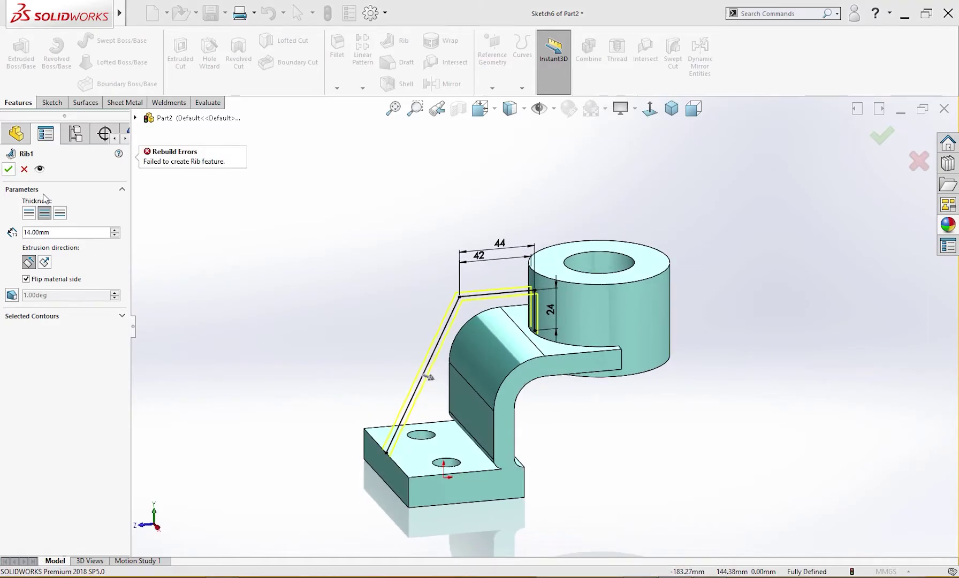
{"action": "left_click", "coordinate": [9, 170]}
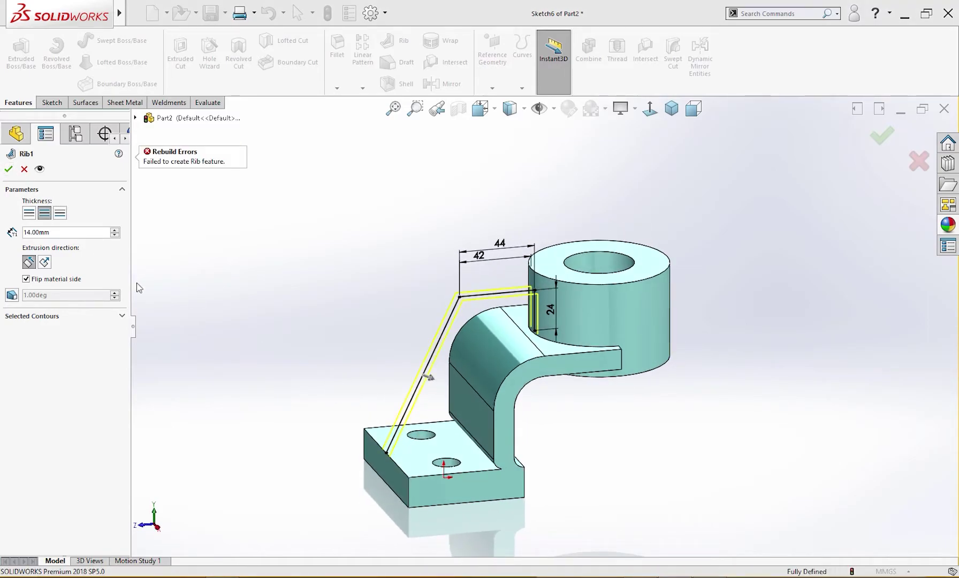
{"action": "middle_click_drag", "start_coordinate": [140, 288], "coordinate": [192, 337]}
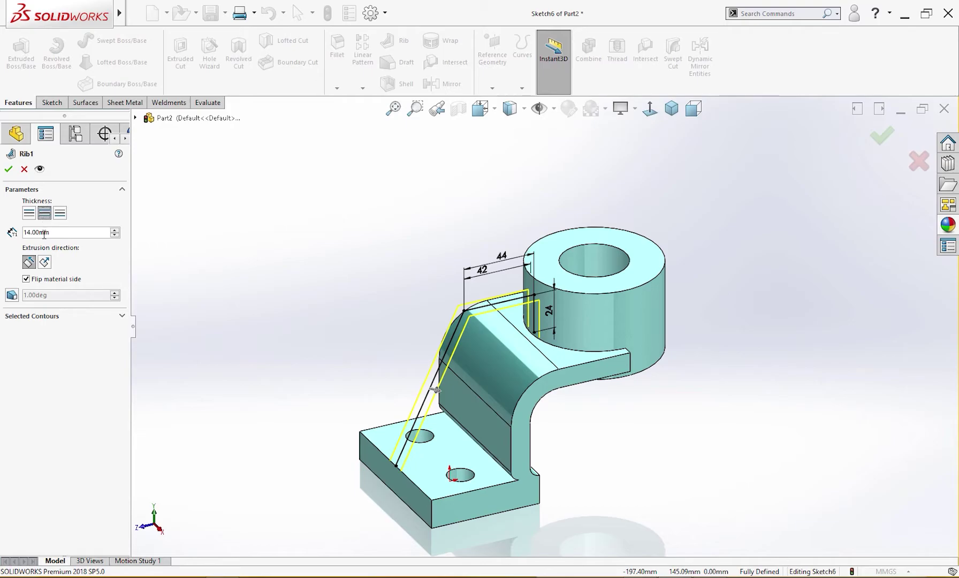
{"action": "left_click", "coordinate": [8, 169]}
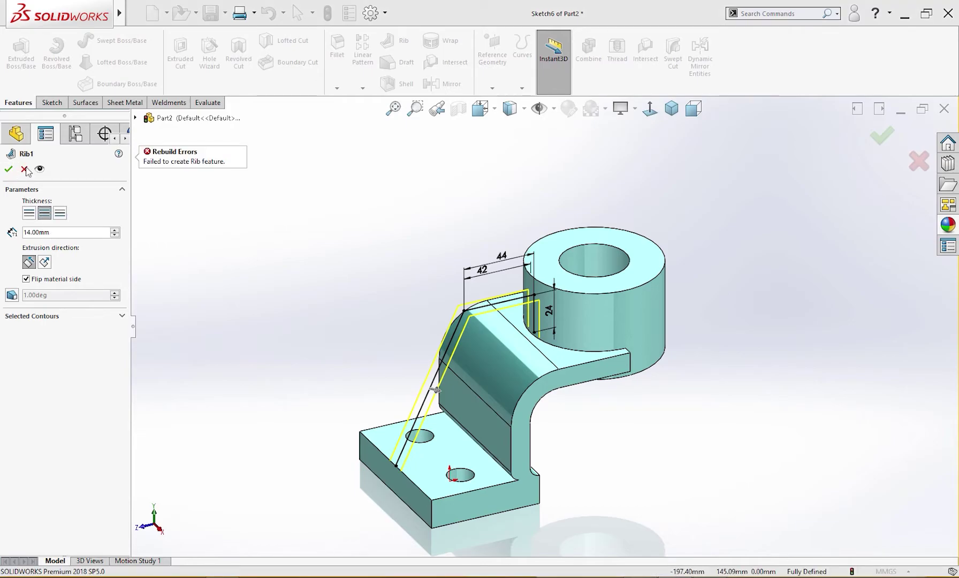
{"action": "left_click", "coordinate": [24, 169]}
Set the length of the rib sketch's horizontal line to 45 mm so it reaches further into the boss
{"action": "middle_click_drag", "start_coordinate": [177, 298], "coordinate": [135, 201]}
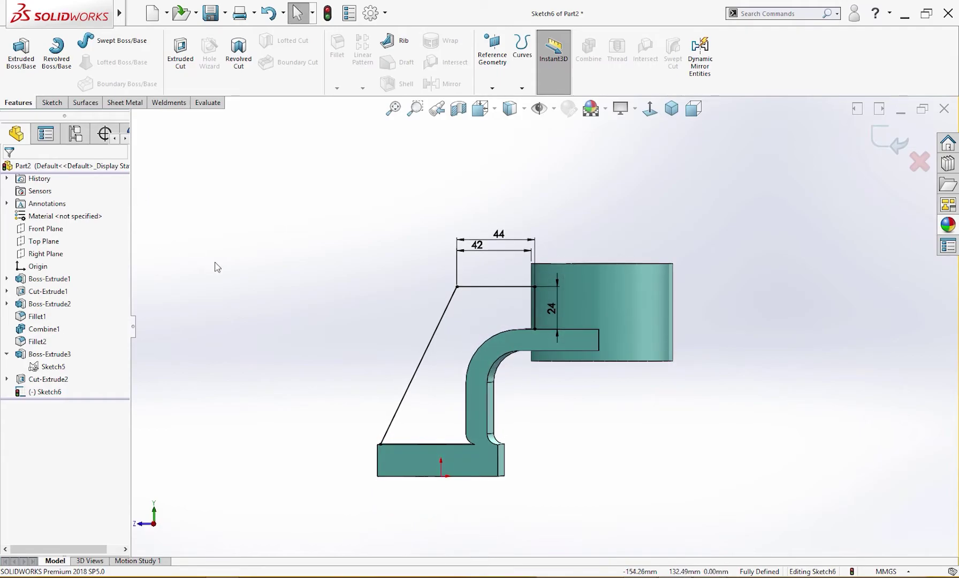
{"action": "scroll", "coordinate": [395, 445], "scroll_direction": "down", "scroll_amount": 2}
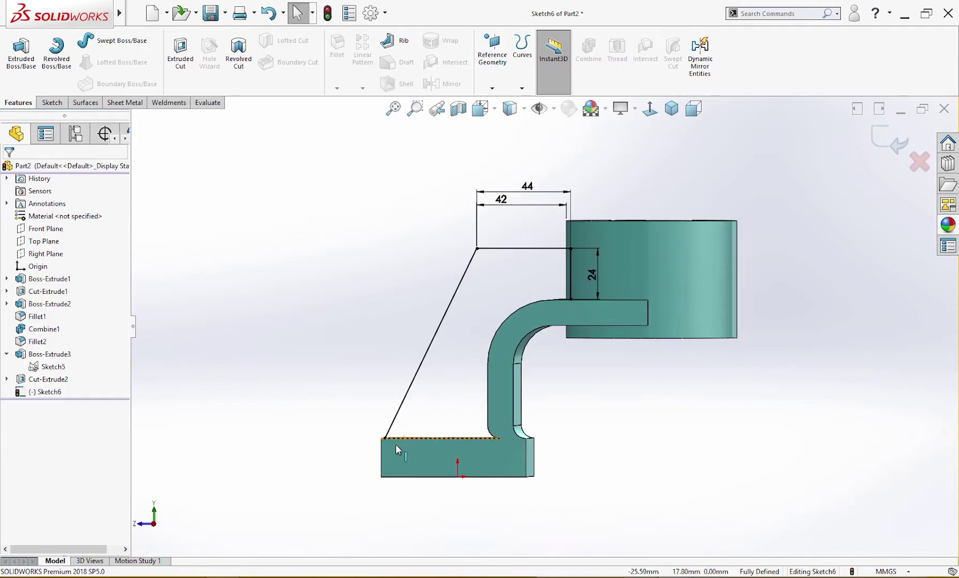
{"action": "left_click", "coordinate": [650, 109]}
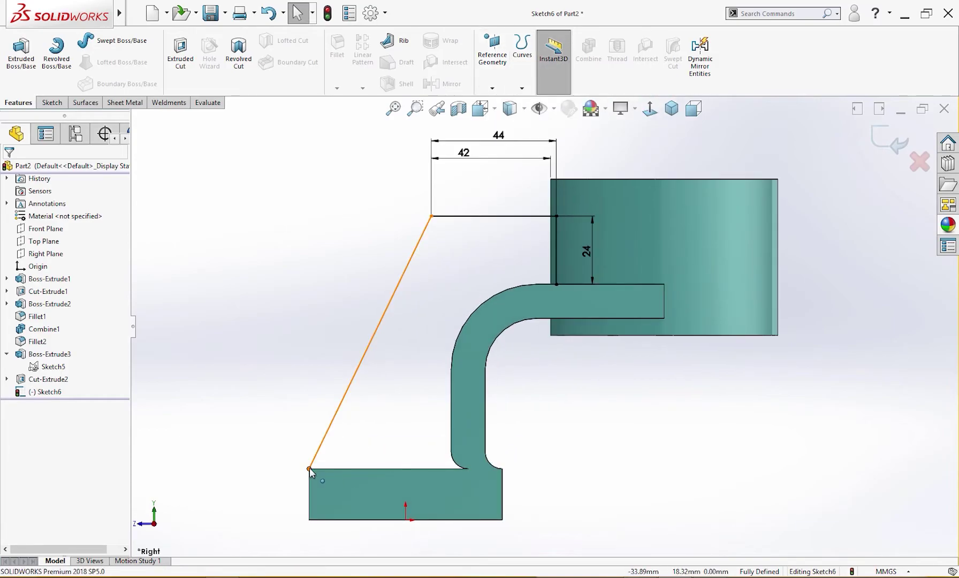
{"action": "left_click", "coordinate": [309, 469]}
{"action": "key", "text": "Escape"}
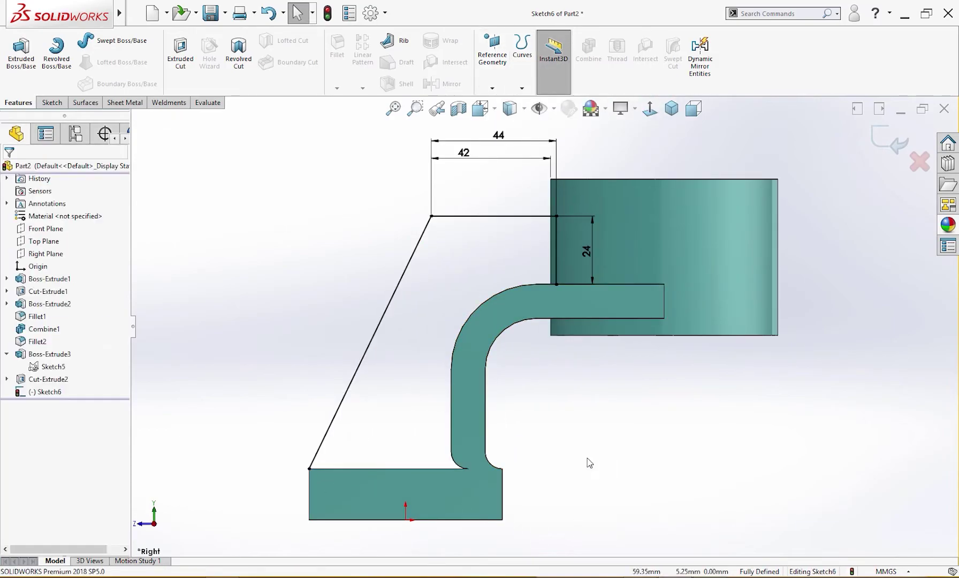
{"action": "scroll", "coordinate": [594, 198], "scroll_direction": "down", "scroll_amount": 2}
{"action": "scroll", "coordinate": [568, 228], "scroll_direction": "up", "scroll_amount": 3}
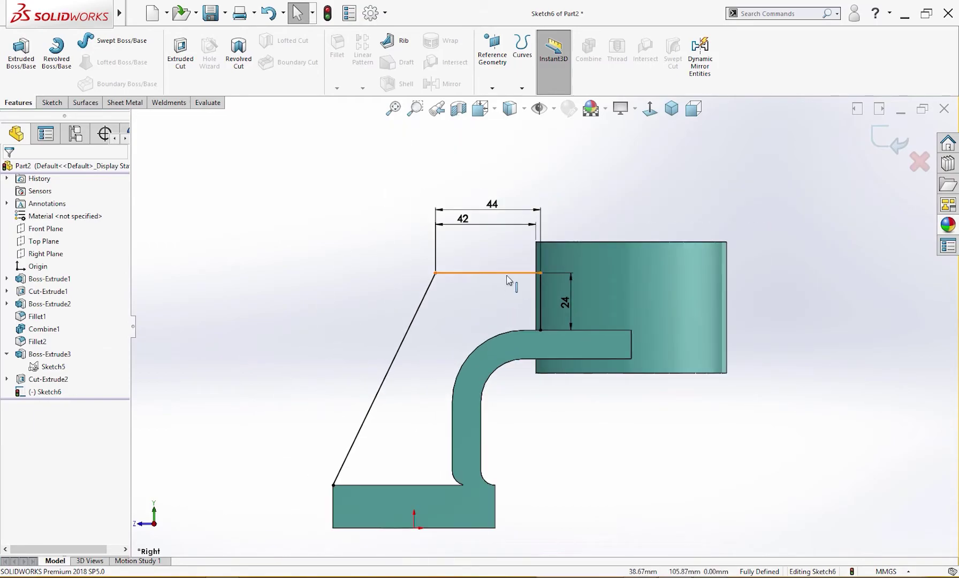
{"action": "middle_click_drag", "start_coordinate": [487, 288], "coordinate": [512, 329]}
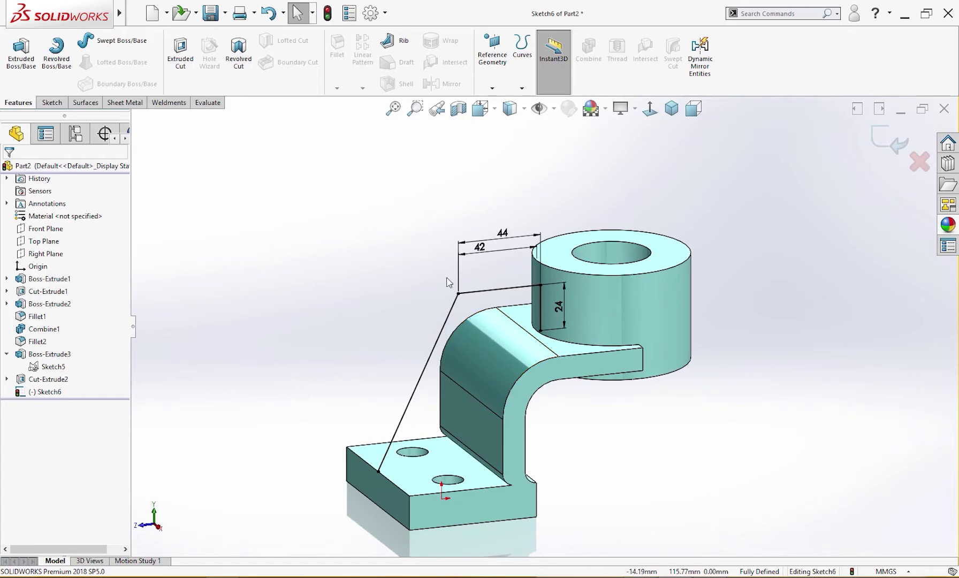
{"action": "double_click", "coordinate": [503, 233]}
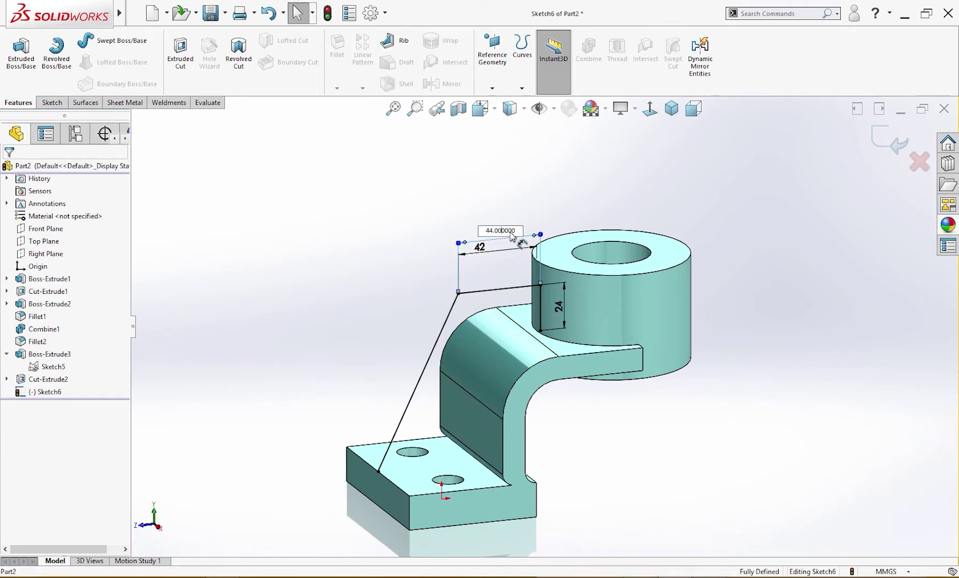
{"action": "type", "text": "45"}
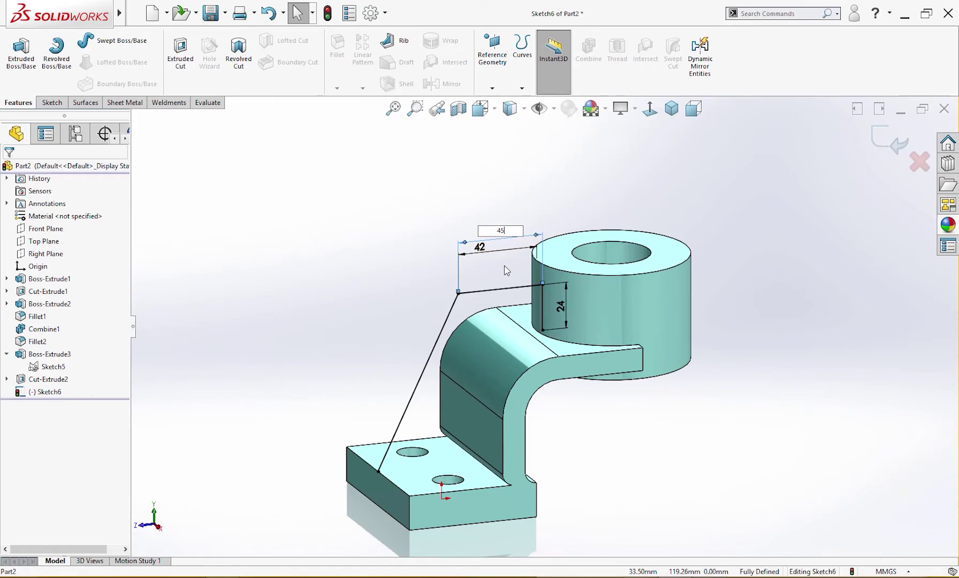
{"action": "key", "text": "Return"}
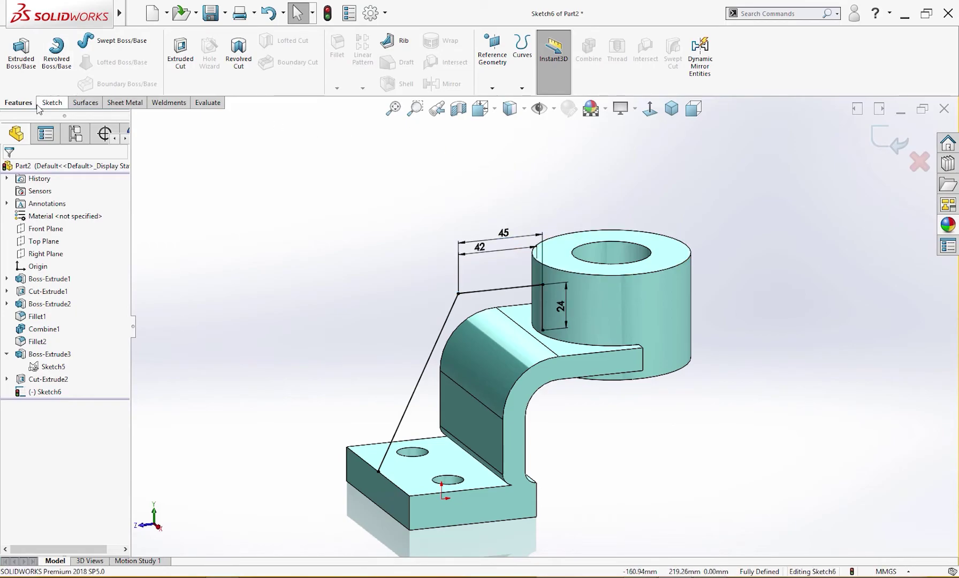
Create a 14 mm thick rib from the open profile, with thickness on both sides and material filling toward the arm
{"action": "left_click", "coordinate": [390, 41]}
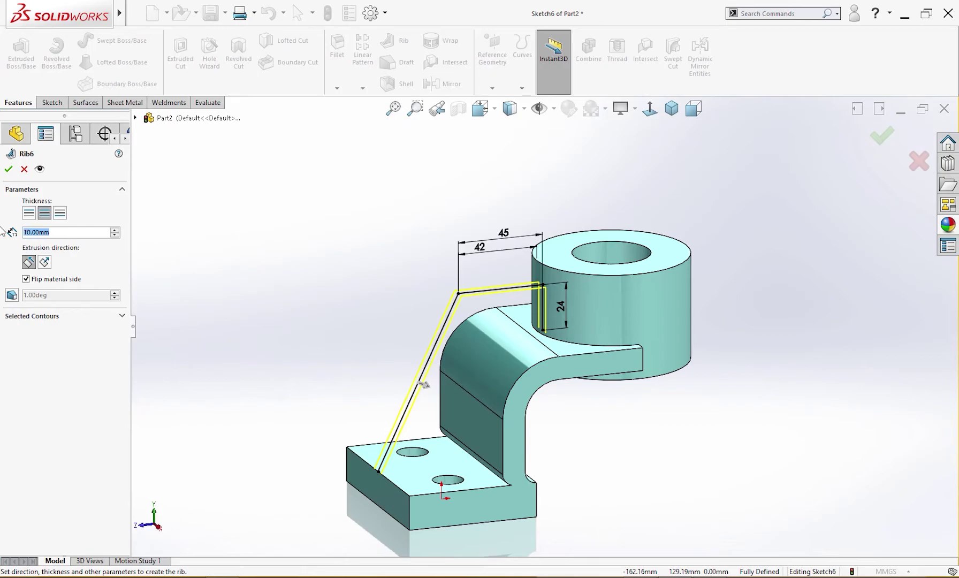
{"action": "type", "text": "14"}
{"action": "key", "text": "Return"}
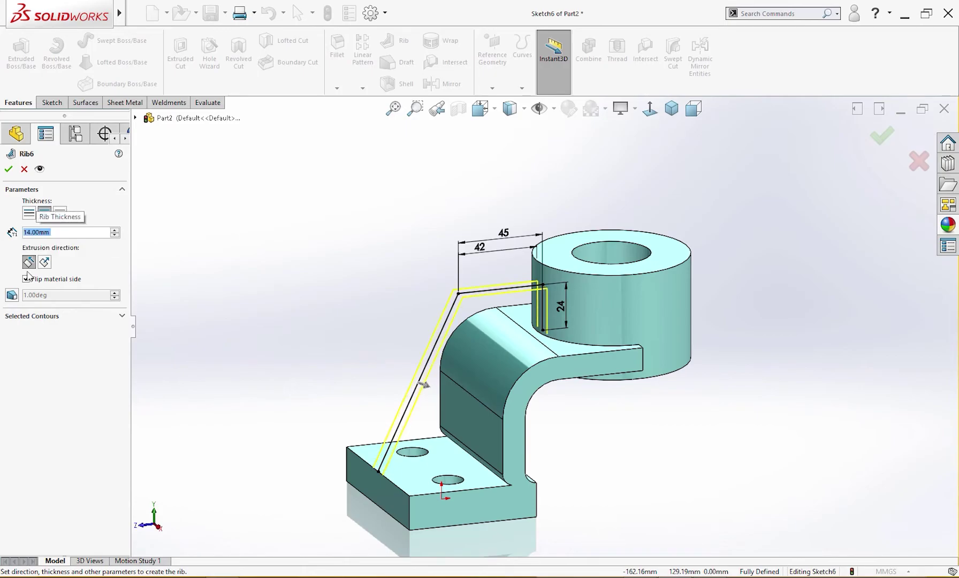
{"action": "left_click", "coordinate": [9, 169]}
{"action": "middle_click_drag", "start_coordinate": [209, 308], "coordinate": [251, 371]}
{"action": "left_click", "coordinate": [238, 333]}
{"action": "right_click_drag", "start_coordinate": [295, 287], "coordinate": [340, 270]}
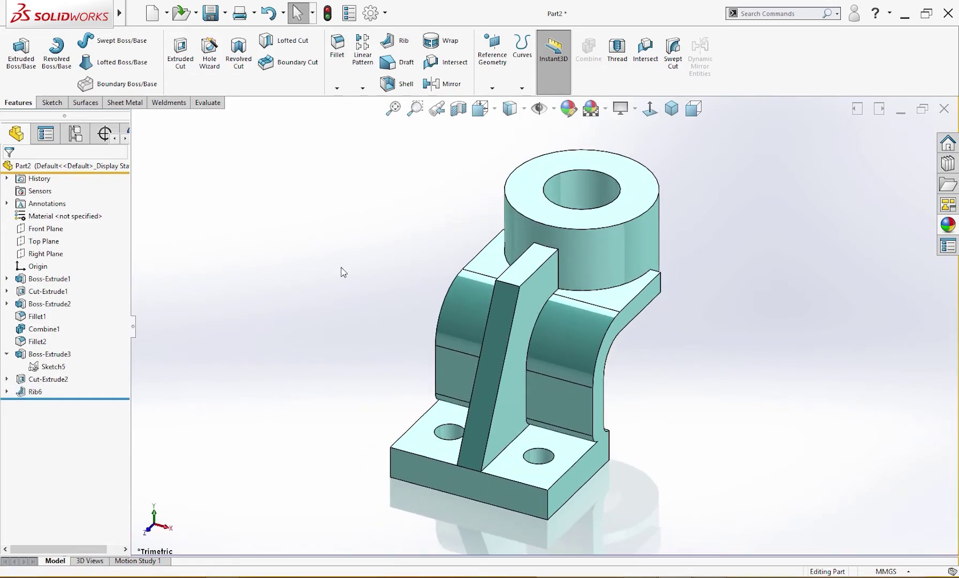
Fillet the rib's outer upper edge, between its sloped and top faces, with a 42 mm radius
{"action": "left_click", "coordinate": [511, 288]}
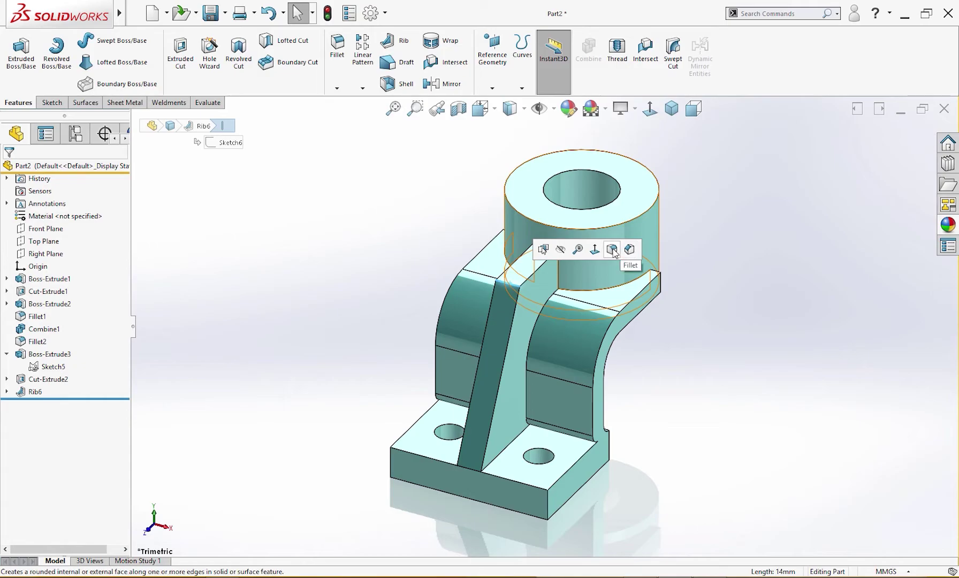
{"action": "left_click", "coordinate": [624, 251]}
{"action": "type", "text": "42"}
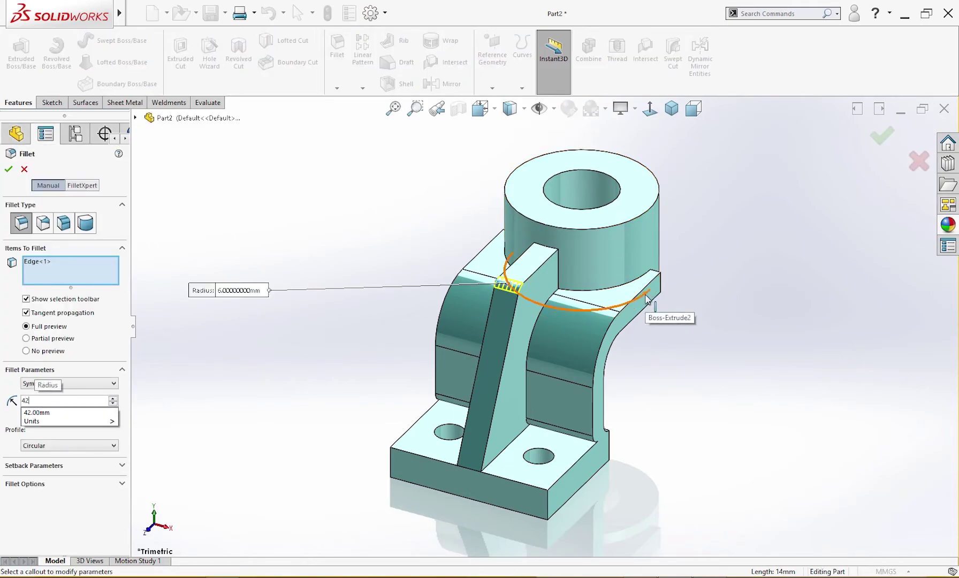
{"action": "key", "text": "Return"}
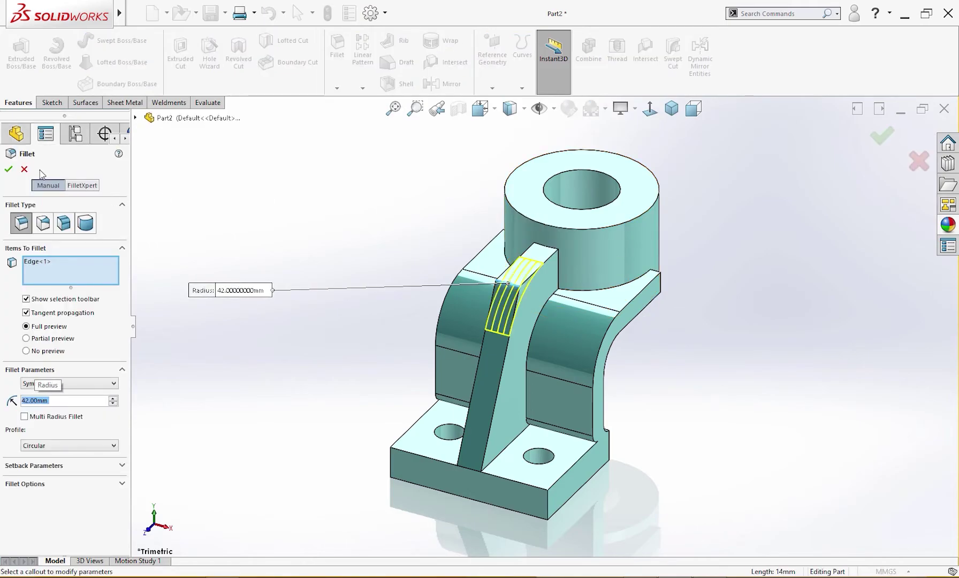
{"action": "left_click", "coordinate": [8, 170]}
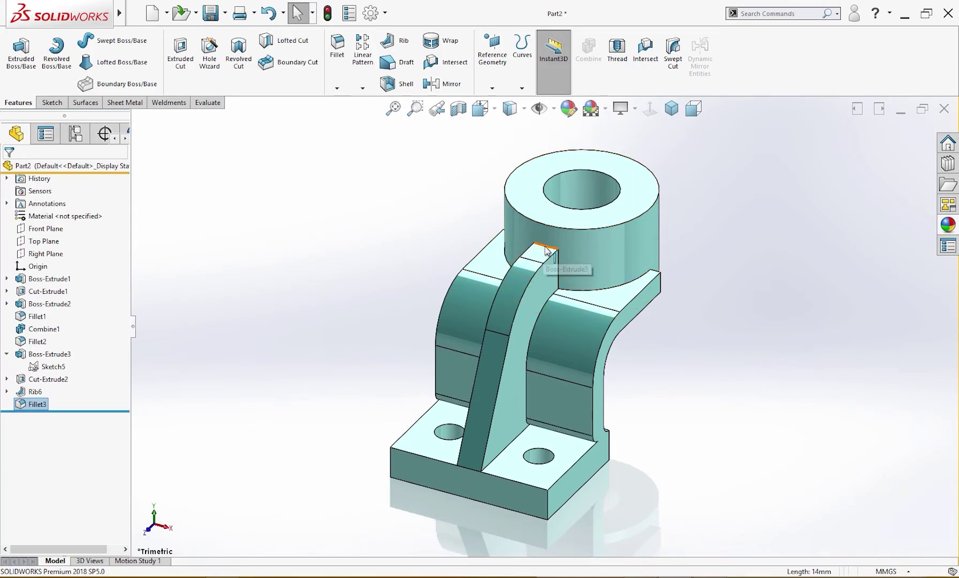
Fillet the edge where the rib's top face meets the boss with a 12 mm radius
{"action": "left_click", "coordinate": [648, 213]}
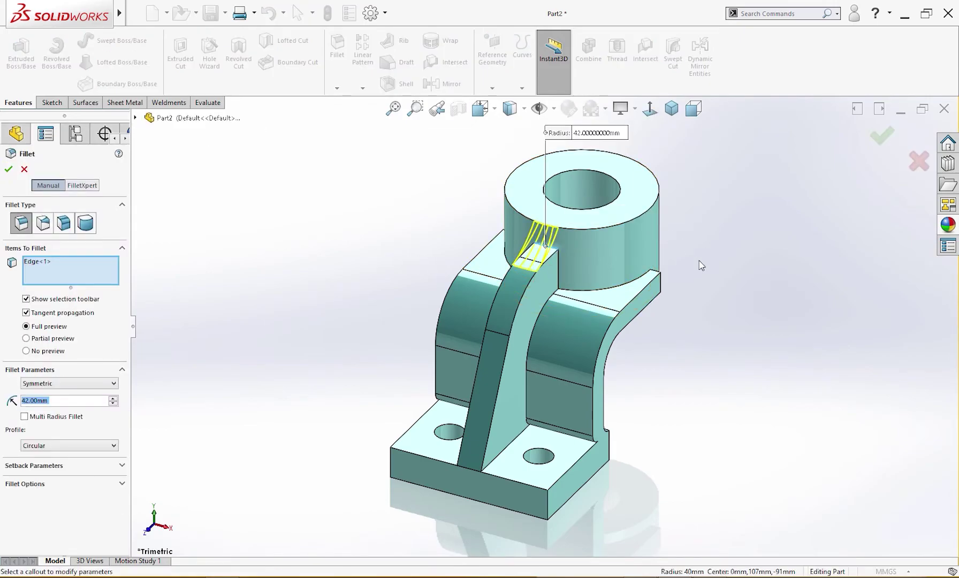
{"action": "type", "text": "12"}
{"action": "key", "text": "Return"}
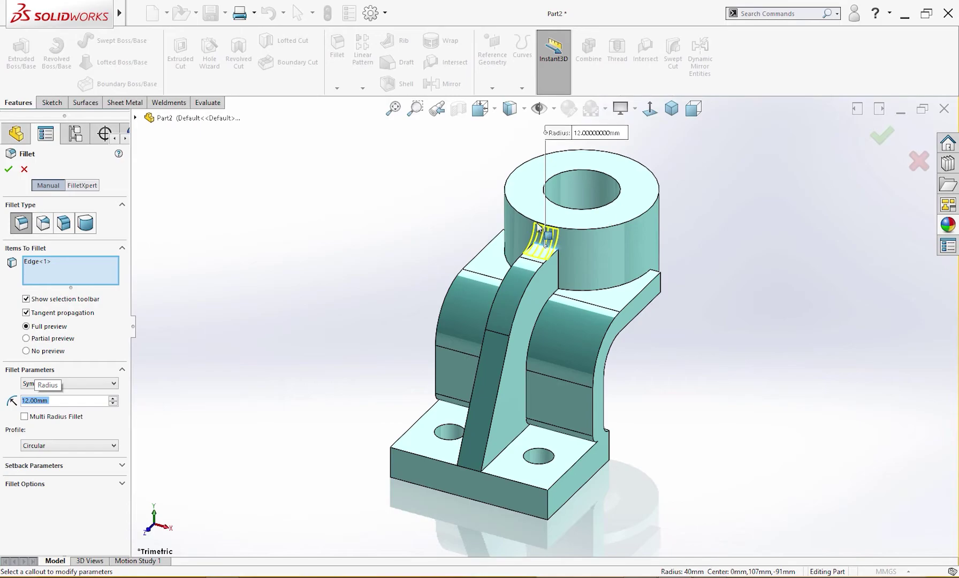
{"action": "left_click", "coordinate": [8, 169]}
{"action": "middle_click_drag", "start_coordinate": [229, 276], "coordinate": [214, 313]}
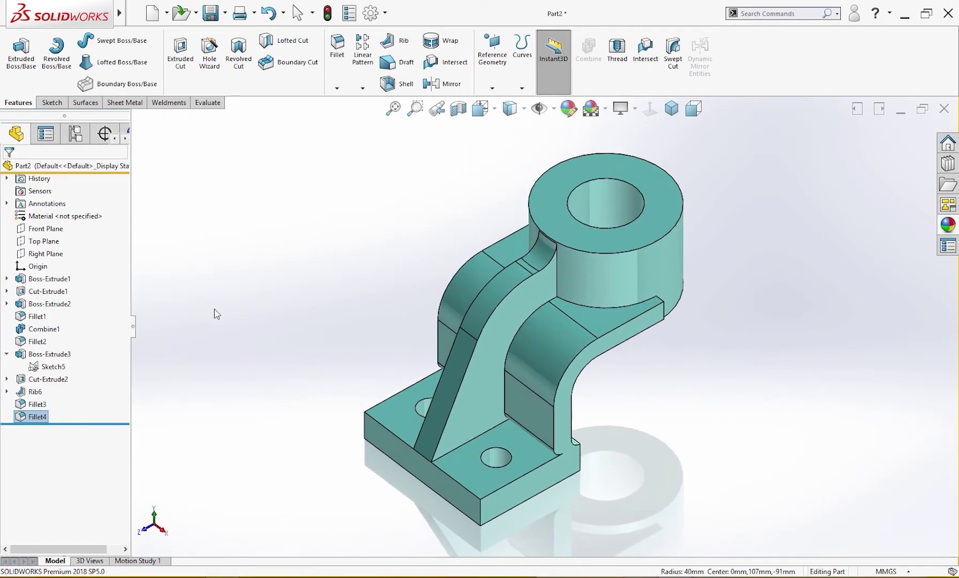
{"action": "right_click_drag", "start_coordinate": [274, 257], "coordinate": [272, 274]}
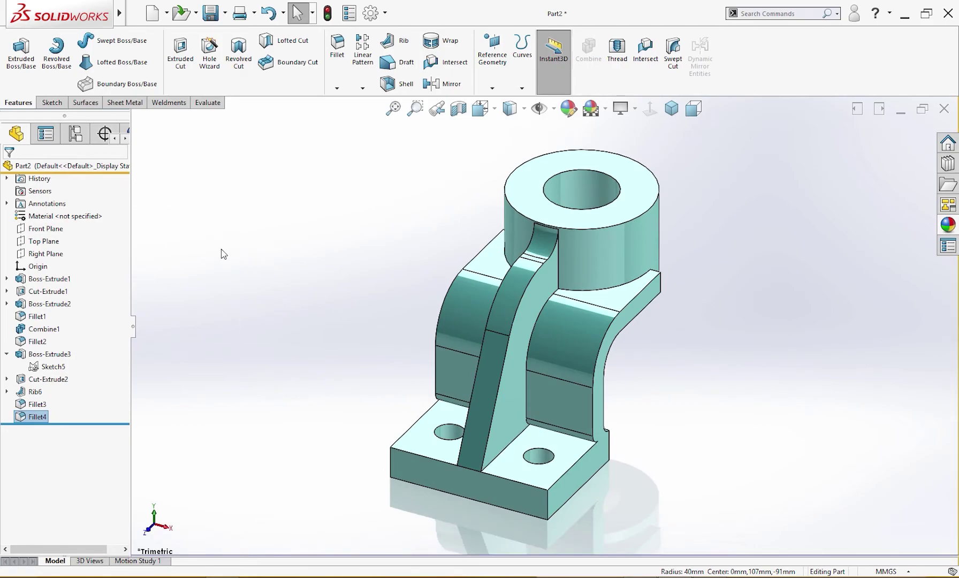
Apply the satin finish nickel appearance from the nickel metals to the whole part
{"action": "left_click", "coordinate": [944, 227]}
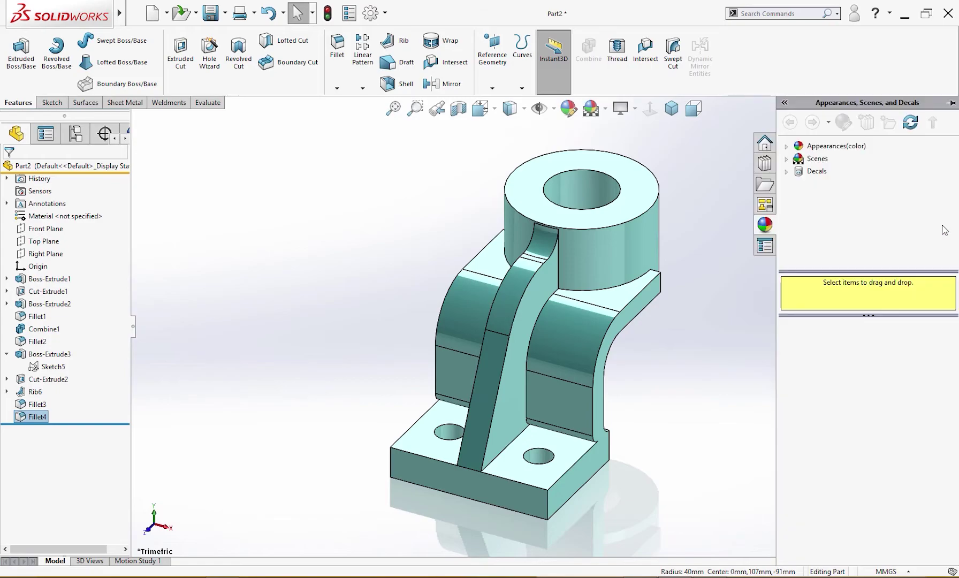
{"action": "left_click", "coordinate": [787, 147]}
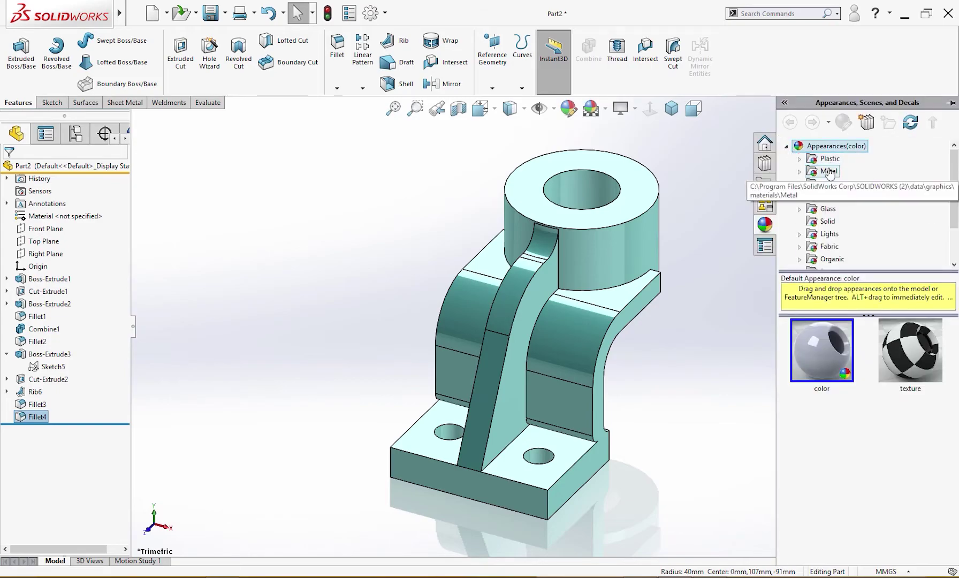
{"action": "double_click", "coordinate": [829, 172]}
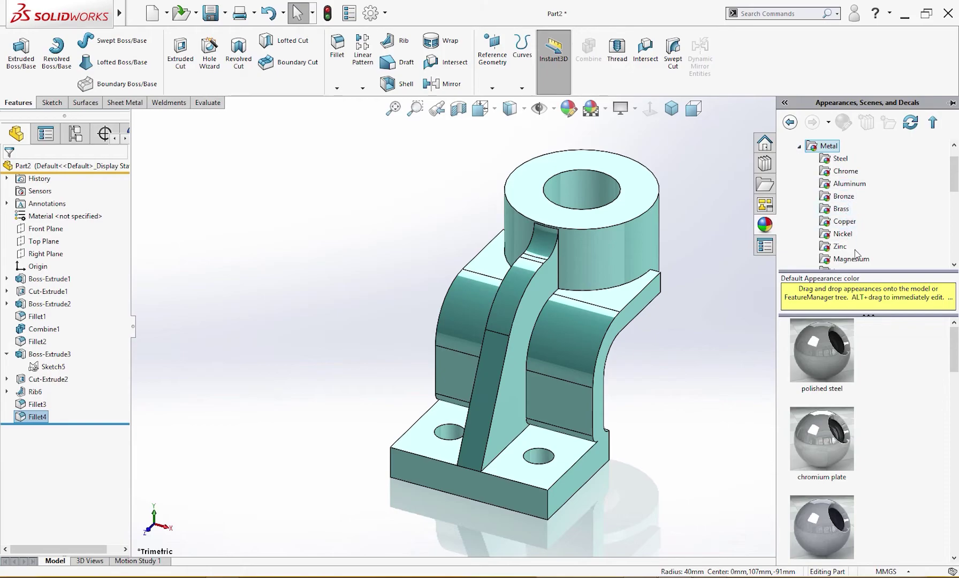
{"action": "left_click", "coordinate": [827, 161]}
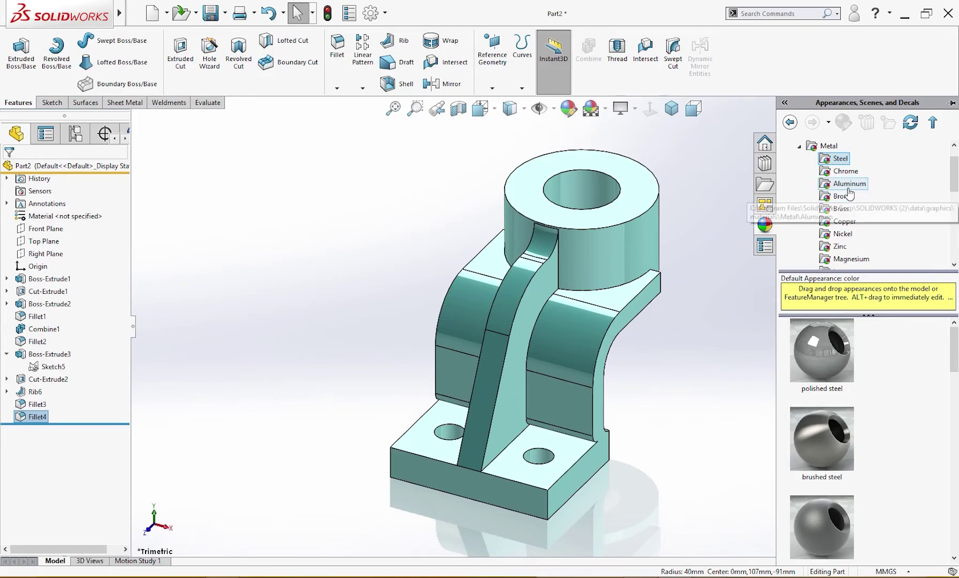
{"action": "left_click", "coordinate": [848, 236]}
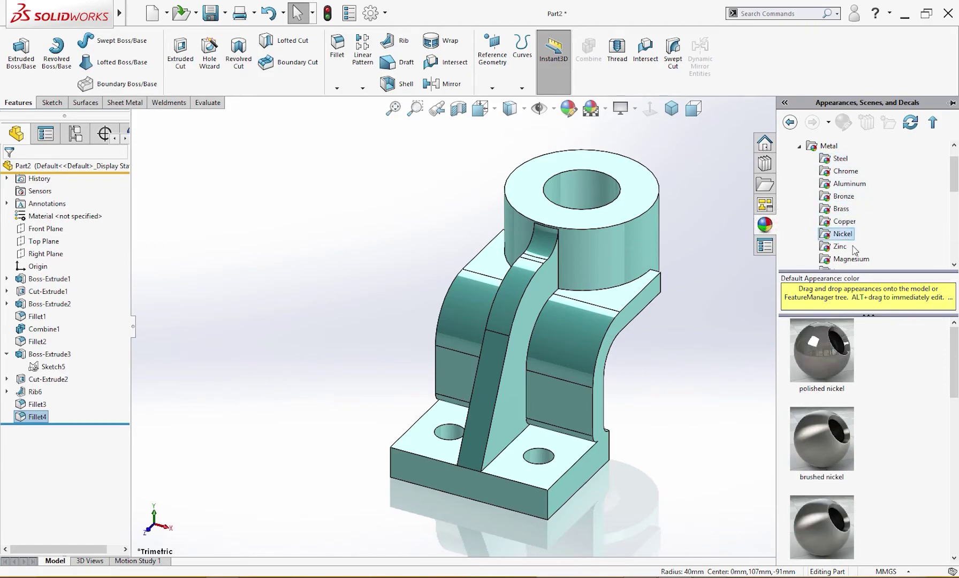
{"action": "scroll", "coordinate": [824, 460], "scroll_direction": "down", "scroll_amount": 3}
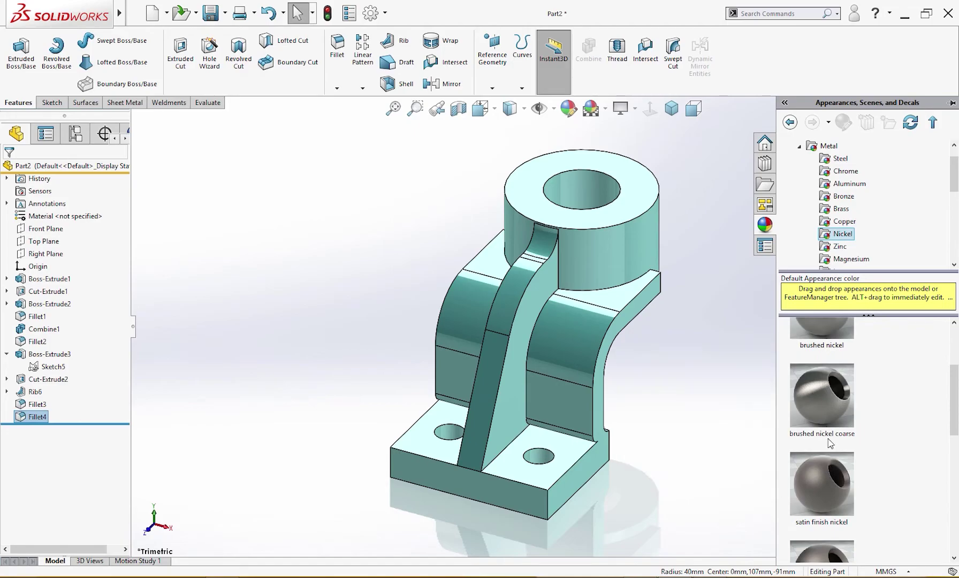
{"action": "left_click", "coordinate": [824, 472]}
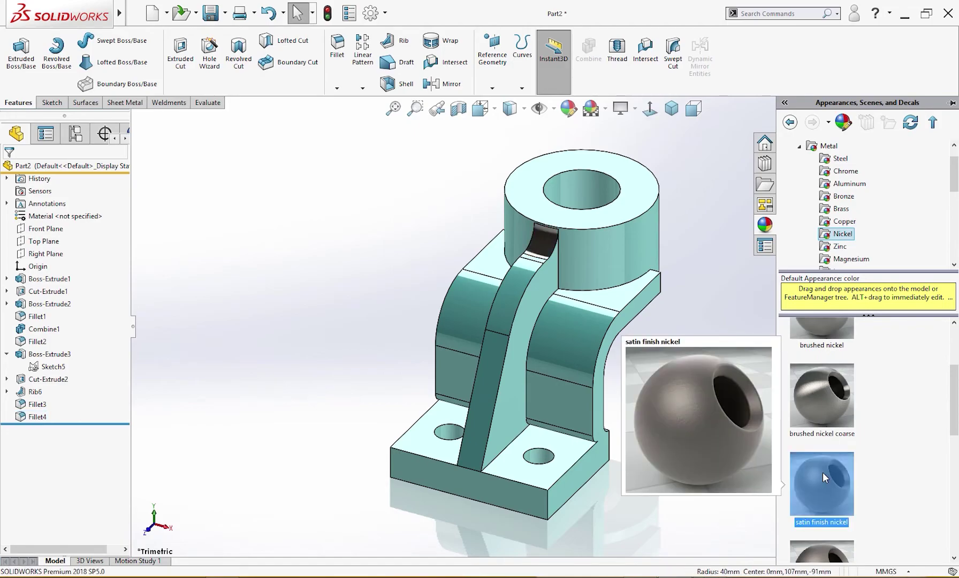
{"action": "left_click_drag", "start_coordinate": [823, 472], "coordinate": [602, 366]}
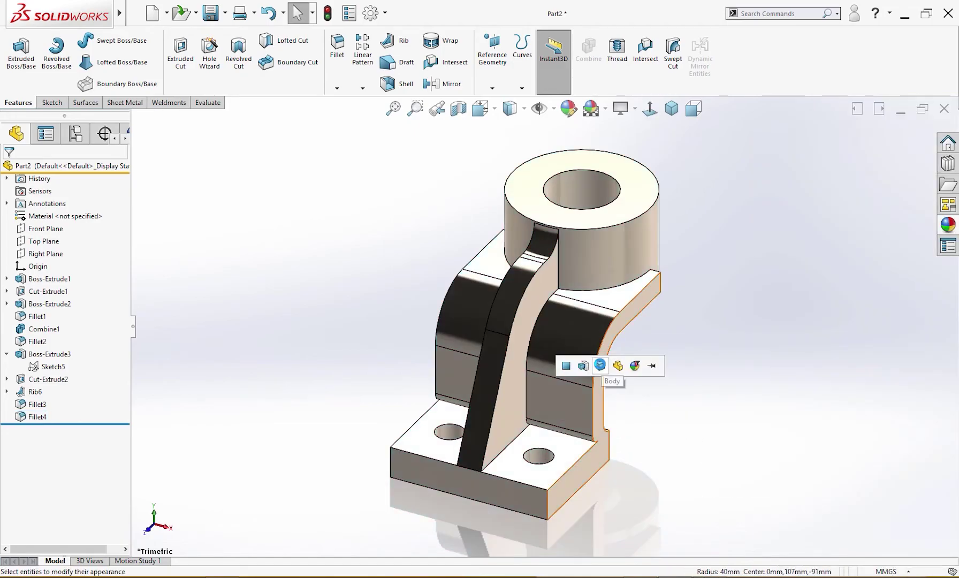
{"action": "left_click", "coordinate": [619, 367]}
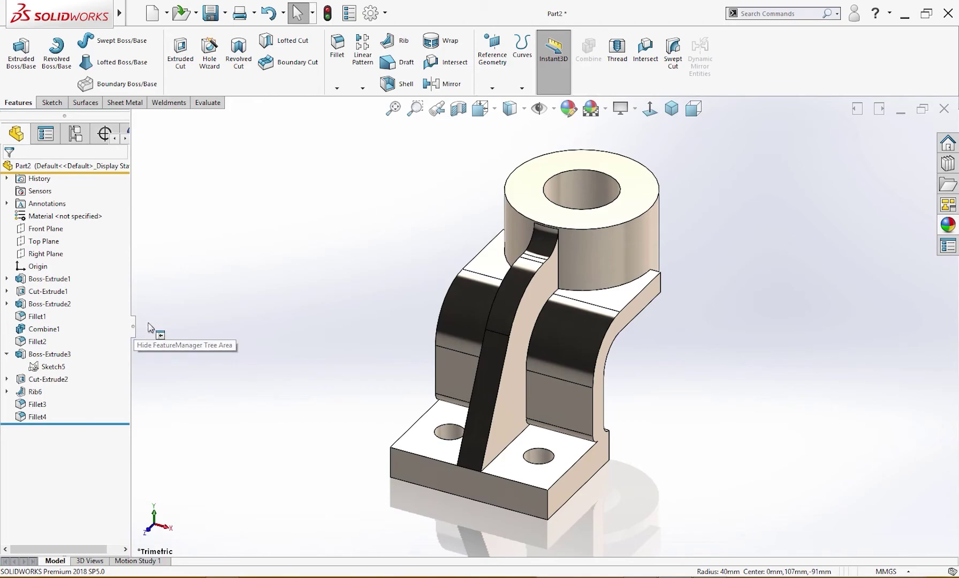
Edit the second satin finish nickel appearance, applied to the whole part, and pick a yellow colour of about RGB 221, 231, 0
{"action": "left_click_drag", "start_coordinate": [137, 326], "coordinate": [164, 304]}
{"action": "left_click", "coordinate": [134, 134]}
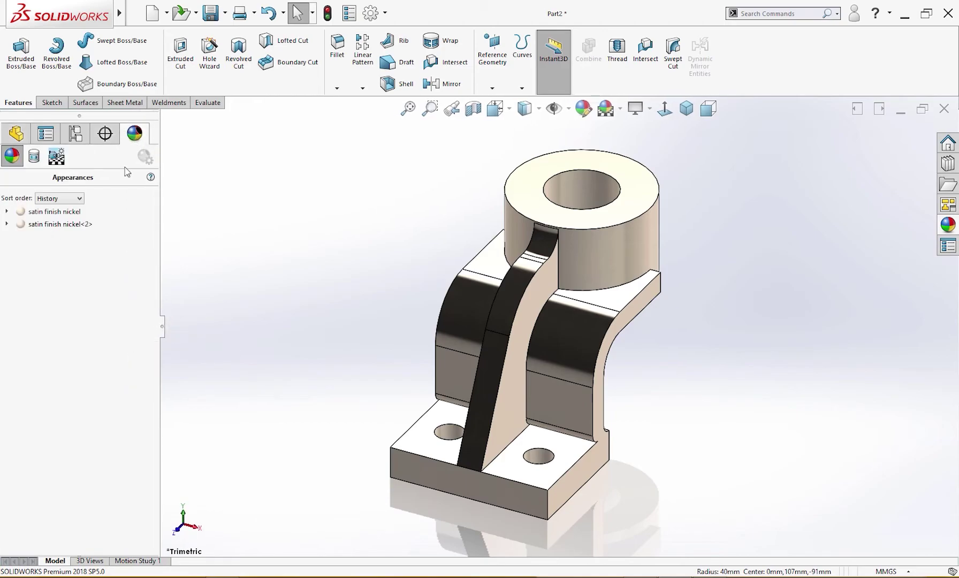
{"action": "left_click", "coordinate": [67, 224]}
{"action": "right_click", "coordinate": [74, 229]}
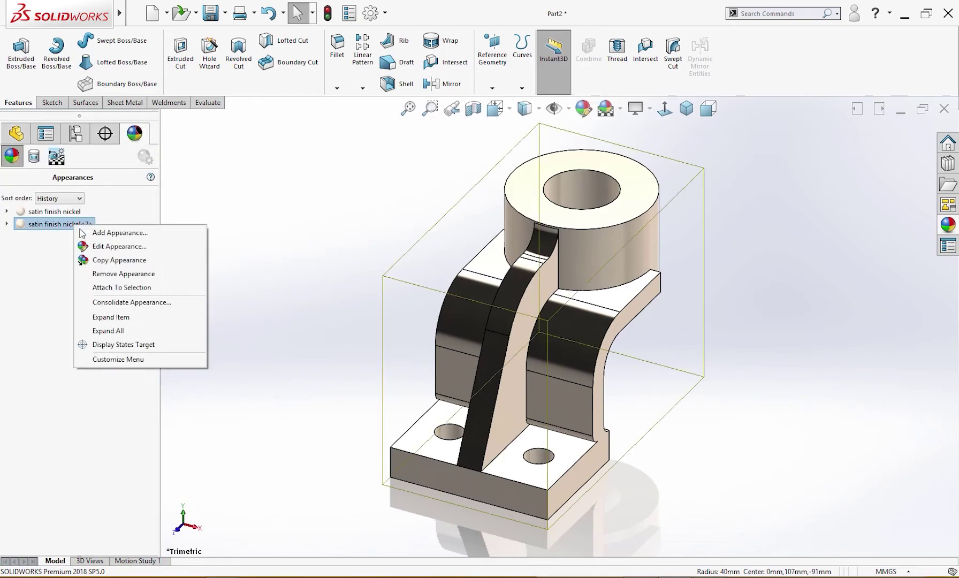
{"action": "left_click", "coordinate": [87, 248]}
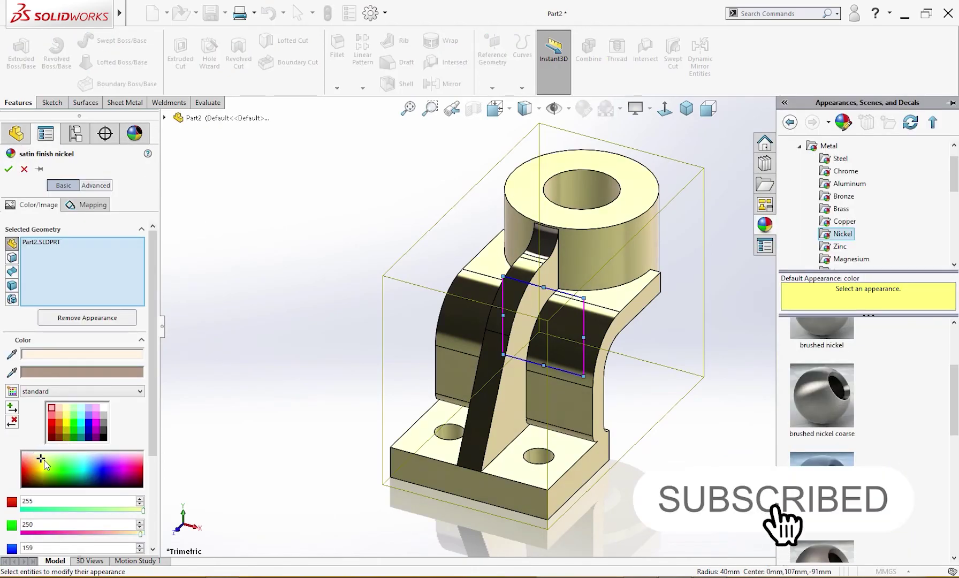
{"action": "left_click", "coordinate": [57, 469]}
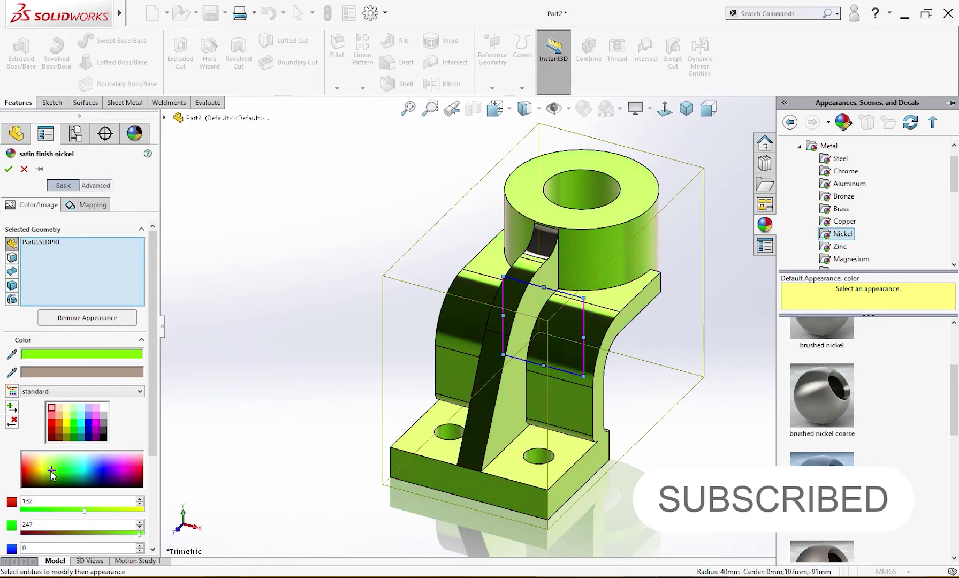
{"action": "left_click_drag", "start_coordinate": [51, 472], "coordinate": [46, 473]}
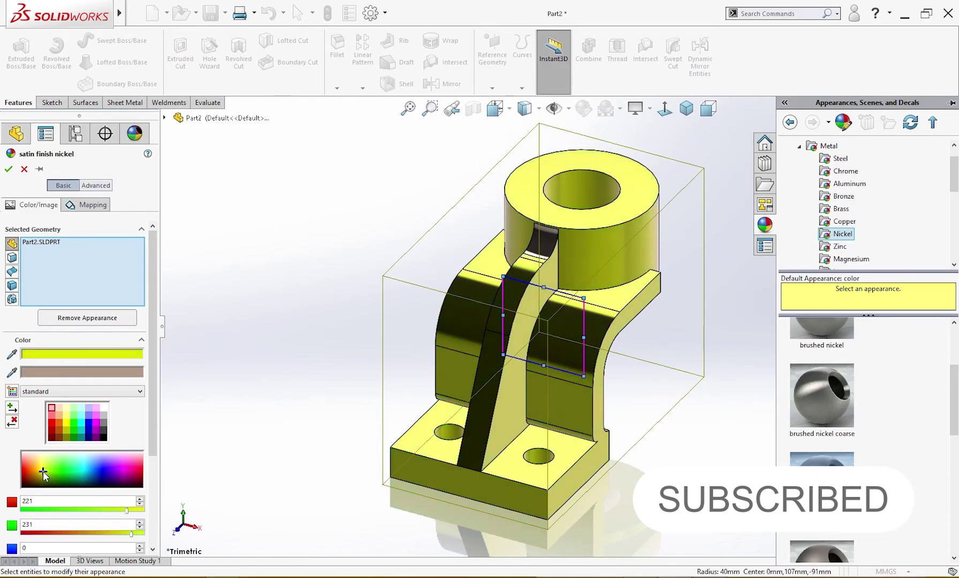
Set the appearance colour's red and green values to 255, accept the change, and return to the feature tree
{"action": "double_click", "coordinate": [26, 501]}
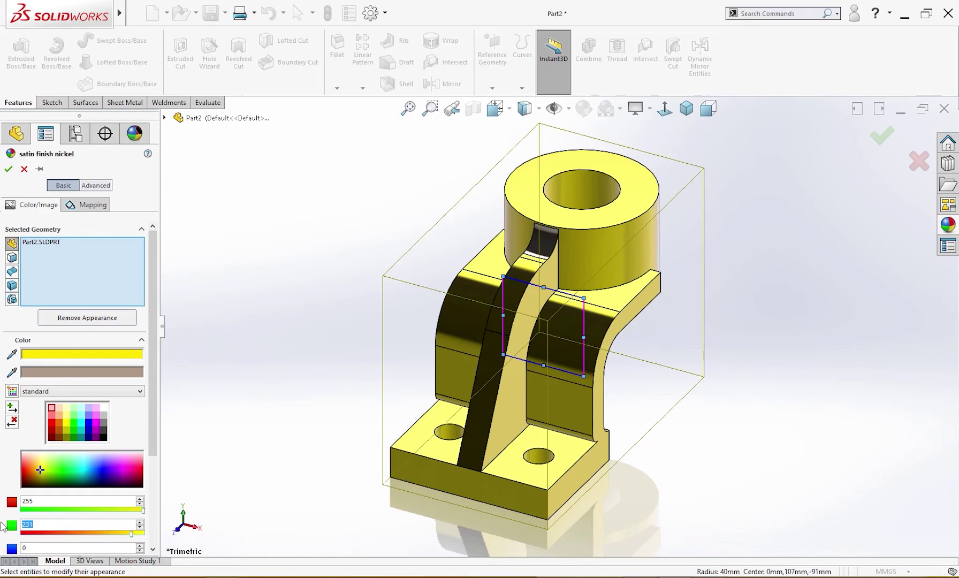
{"action": "type", "text": "255"}
{"action": "key", "text": "Return"}
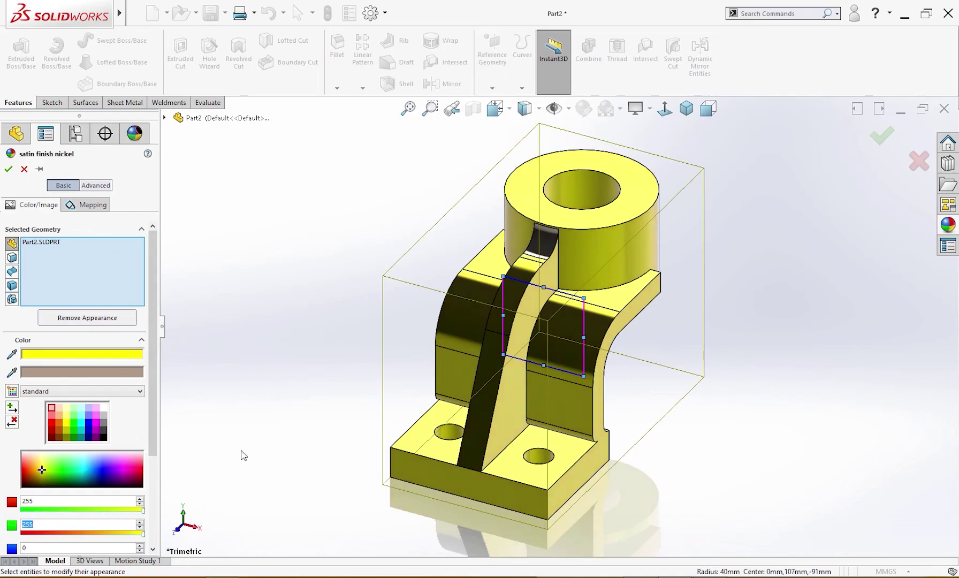
{"action": "mouse_move", "coordinate": [241, 455]}
{"action": "middle_mouse_down"}
{"action": "mouse_move", "coordinate": [280, 465]}
{"action": "mouse_move", "coordinate": [208, 451]}
{"action": "mouse_move", "coordinate": [240, 459]}
{"action": "middle_mouse_up"}
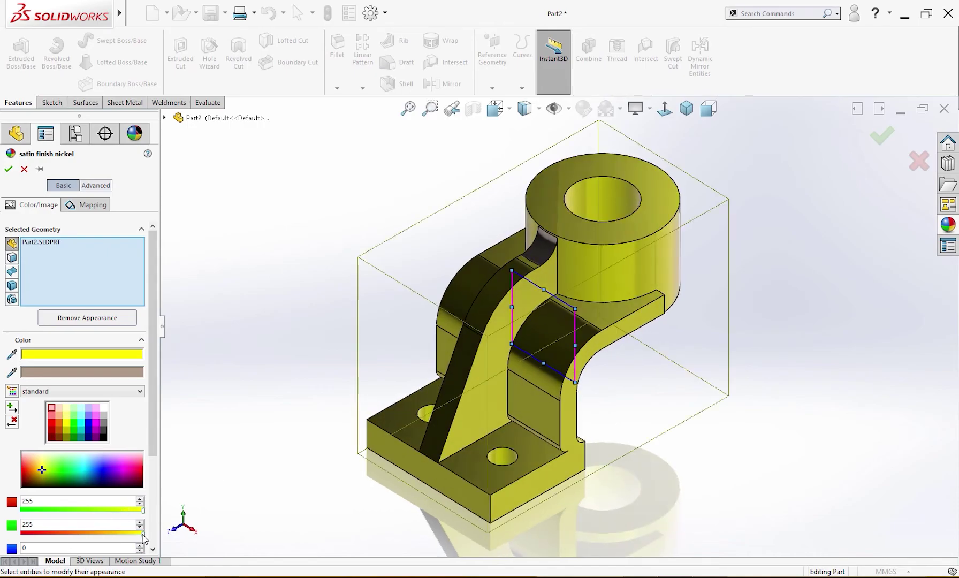
{"action": "middle_click_drag", "start_coordinate": [239, 380], "coordinate": [260, 349]}
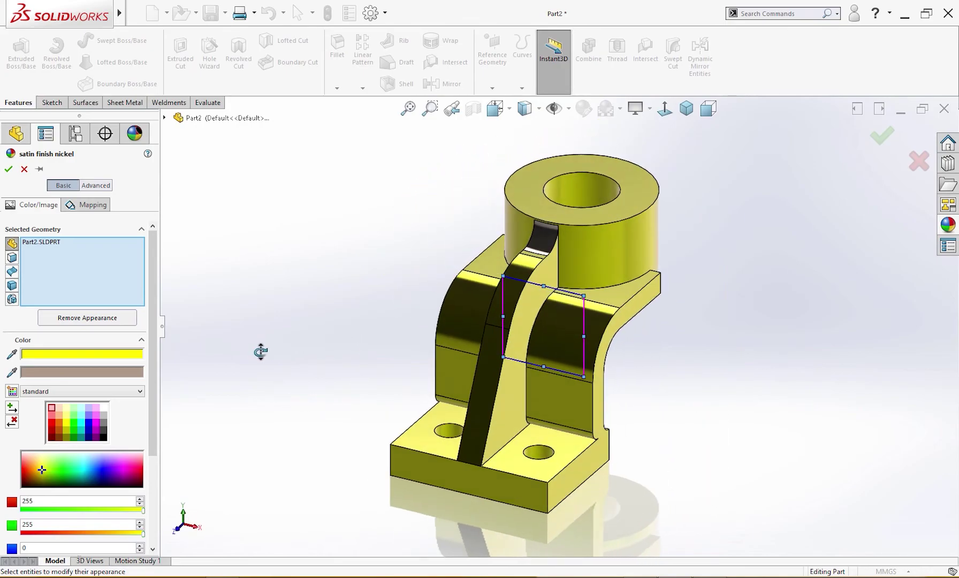
{"action": "left_click", "coordinate": [9, 170]}
{"action": "middle_click_drag", "start_coordinate": [280, 334], "coordinate": [302, 330]}
{"action": "left_click", "coordinate": [11, 140]}
{"action": "key", "text": "ctrl+7"}
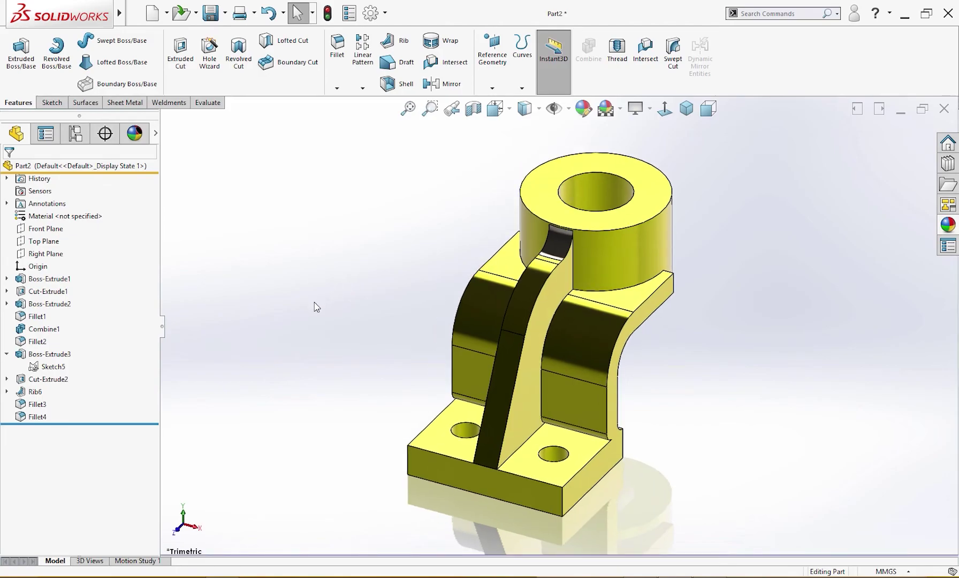
{"action": "middle_click_drag", "start_coordinate": [315, 313], "coordinate": [296, 330]}
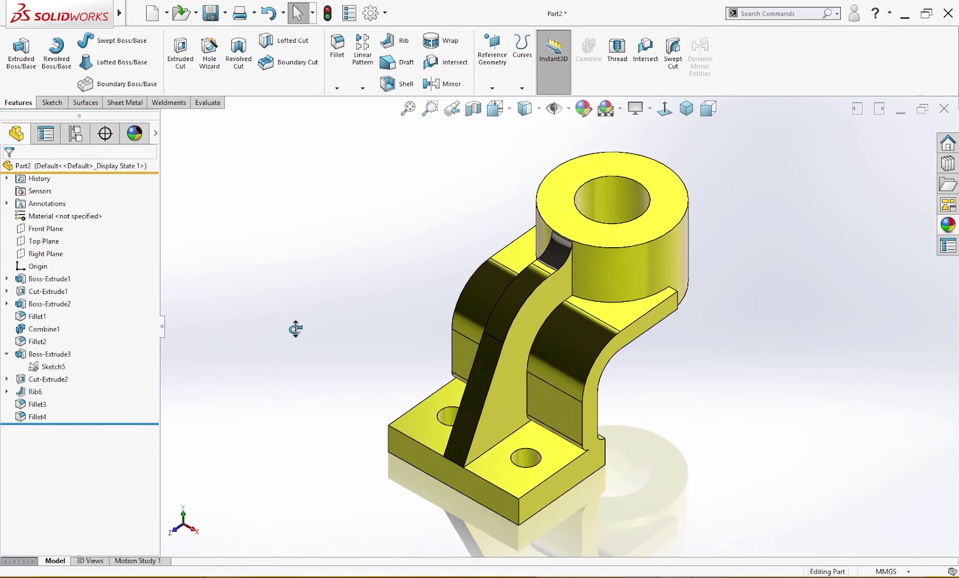
{"action": "key", "text": "ctrl+7"}
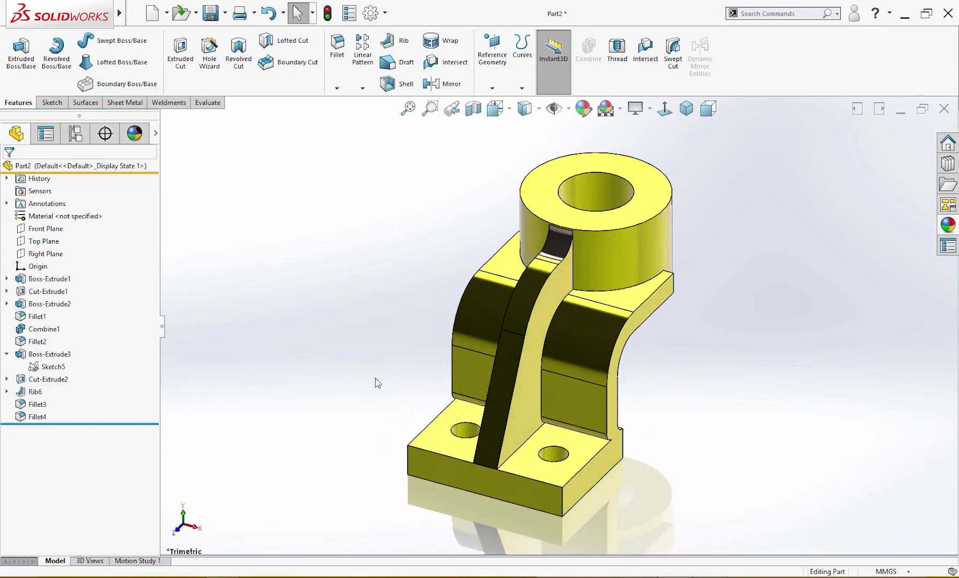